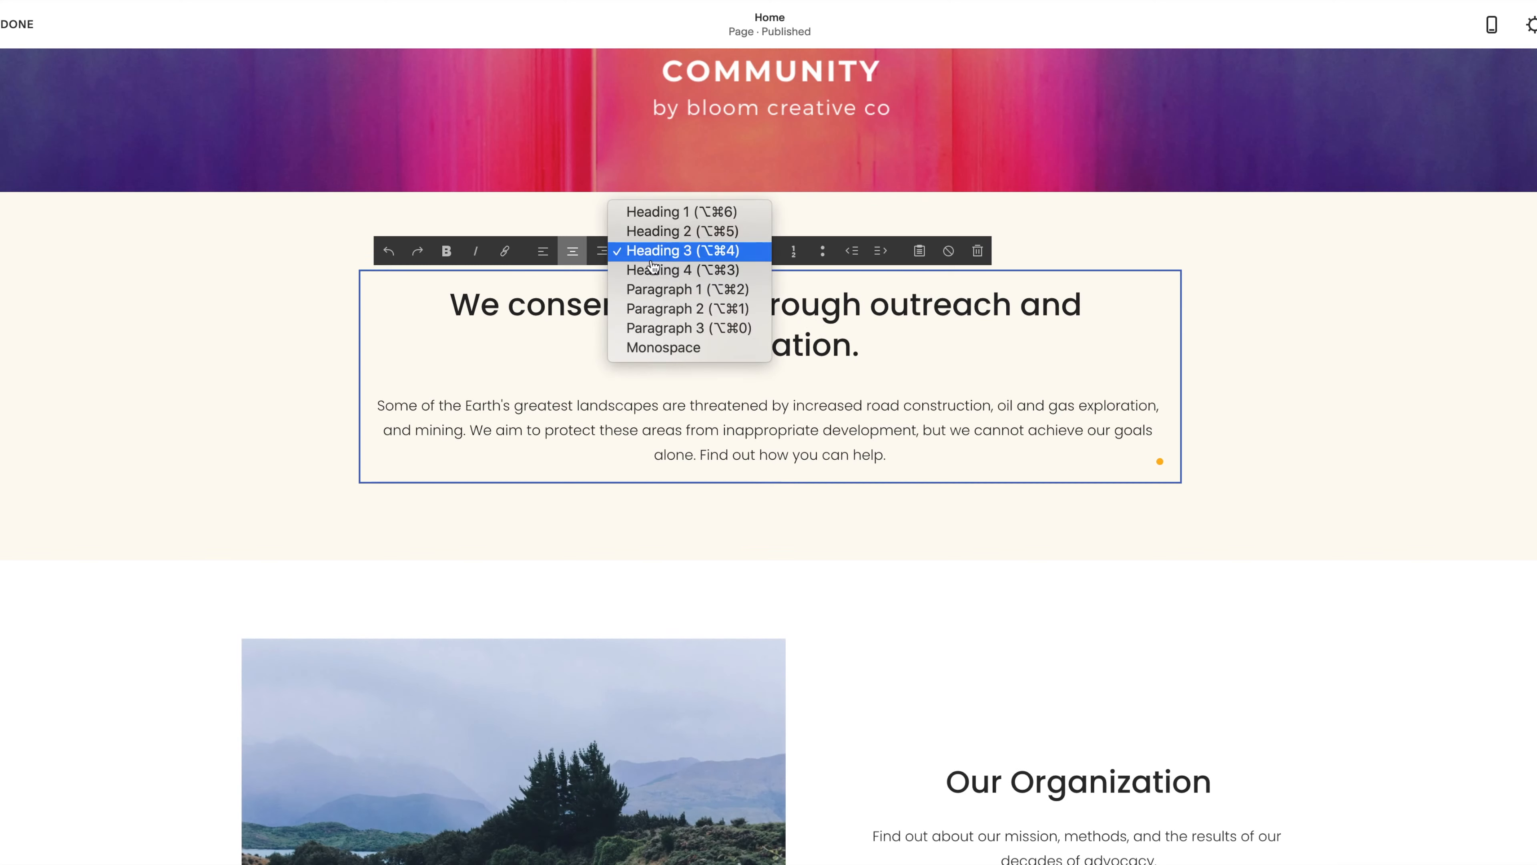
# - Format both the "We conserve land through outreach and restoration." heading and the paragraph beneath it as Heading 1
pyautogui.click(651, 212)
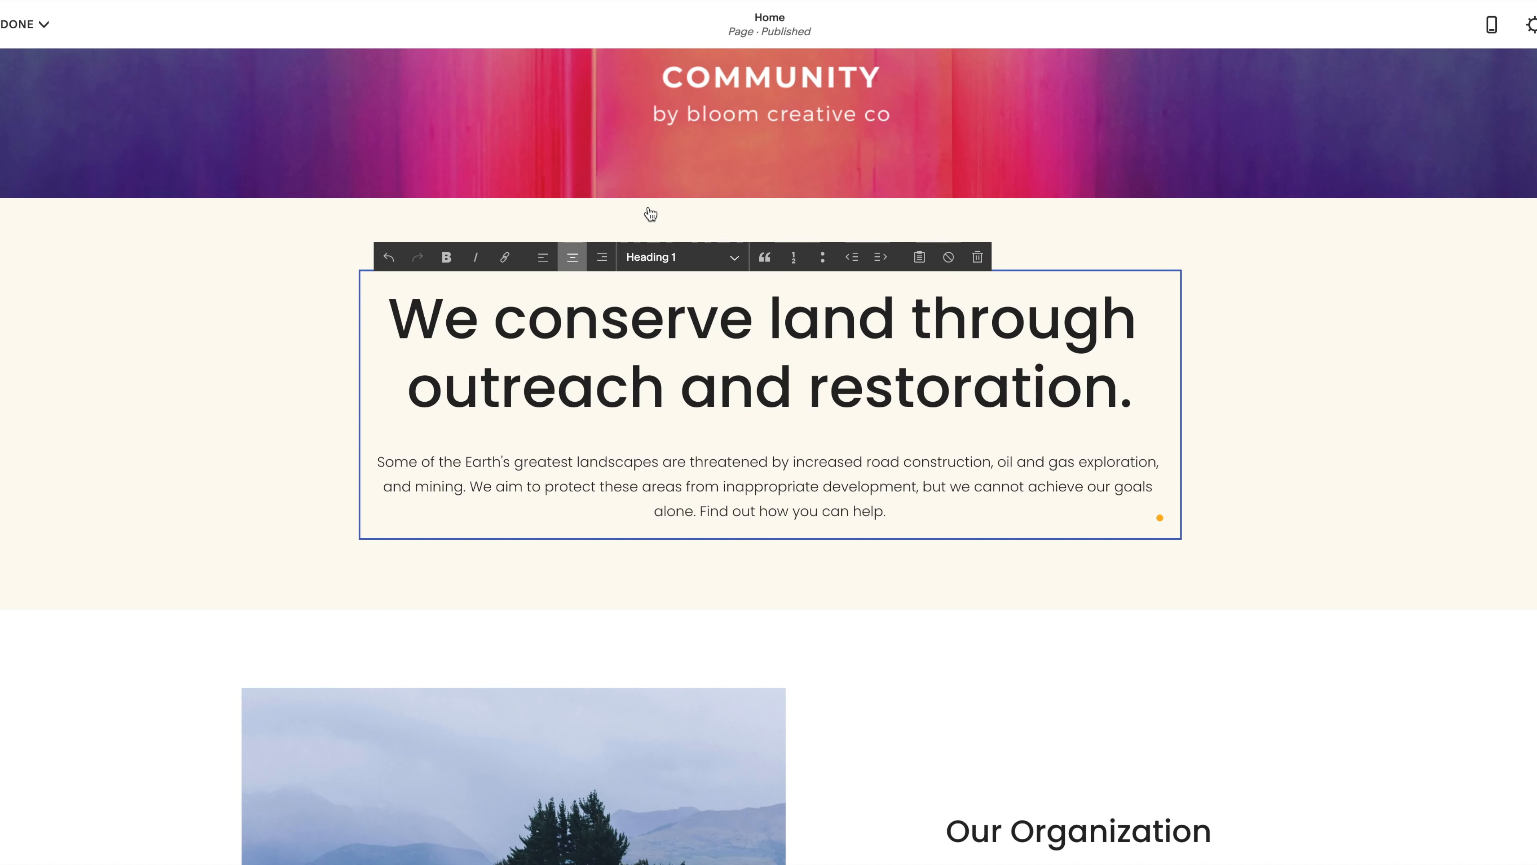
pyautogui.click(662, 510)
pyautogui.click(657, 270)
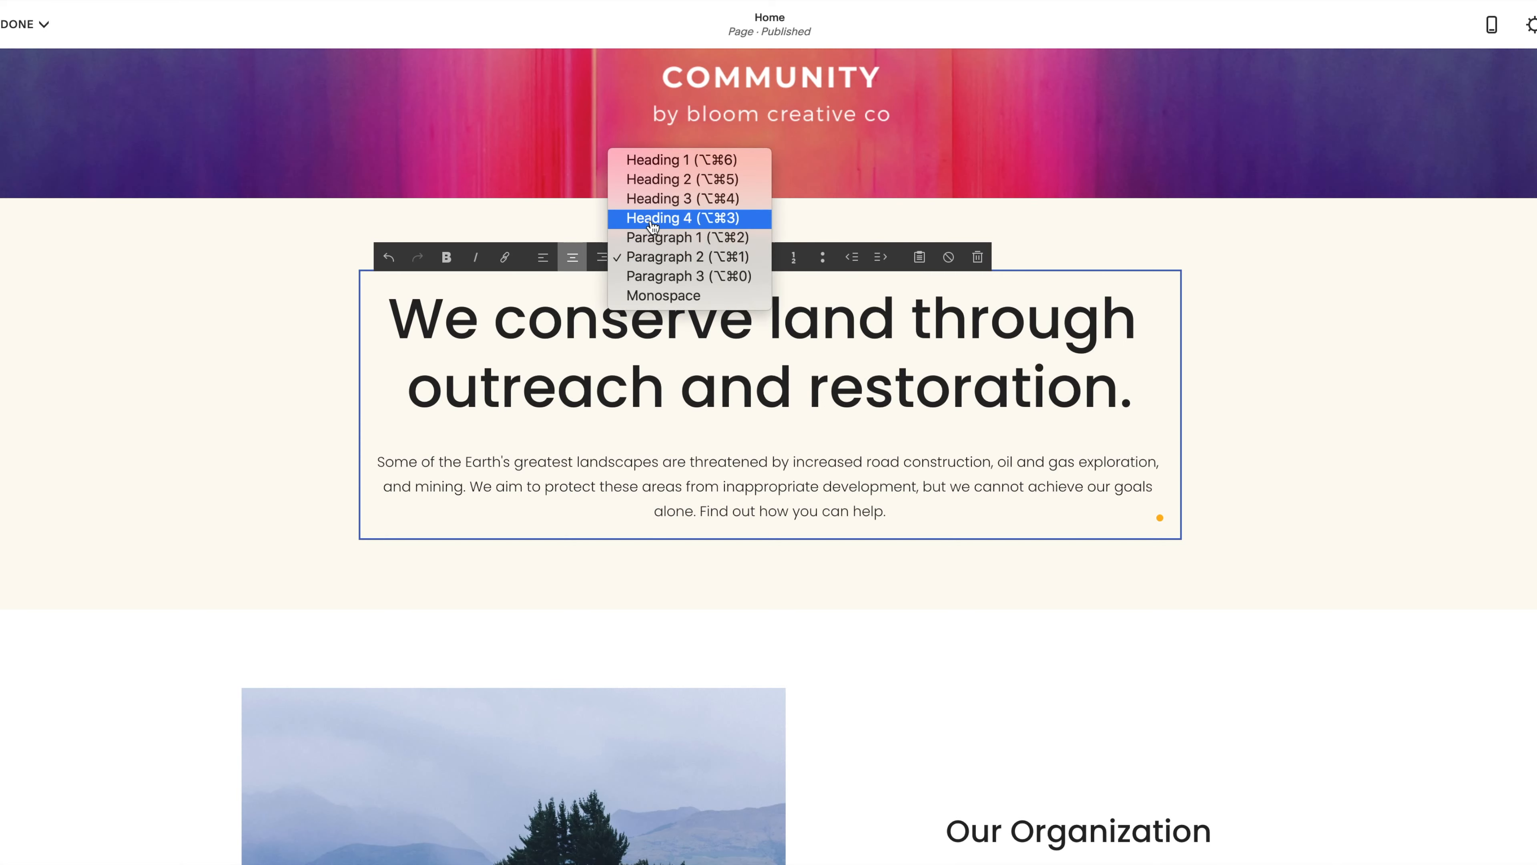
pyautogui.click(654, 158)
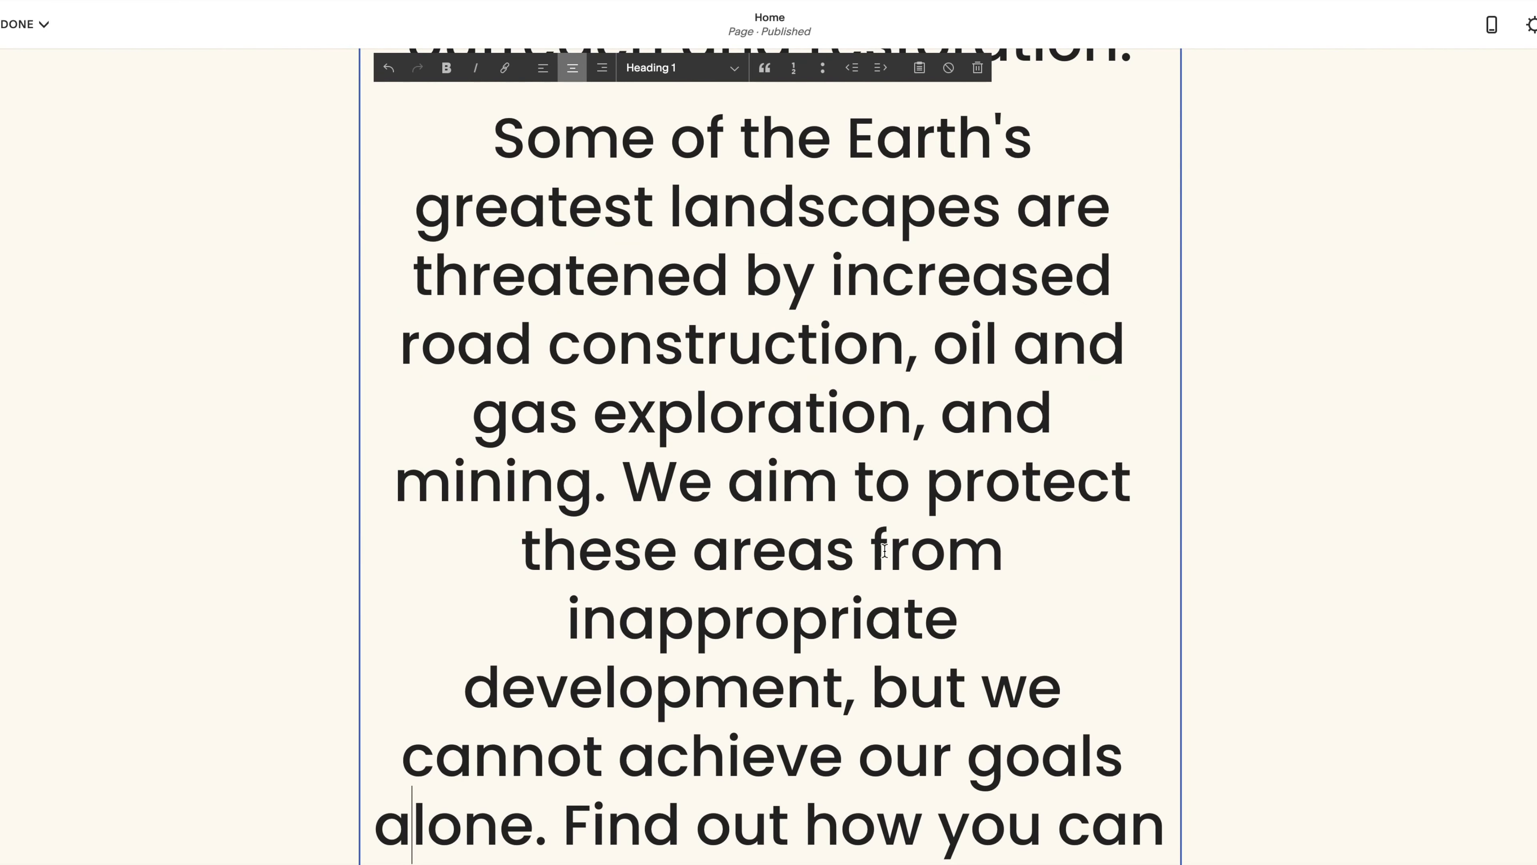
pyautogui.scroll(3, 653, 164)
pyautogui.scroll(-6, 884, 551)
pyautogui.scroll(3, 883, 551)
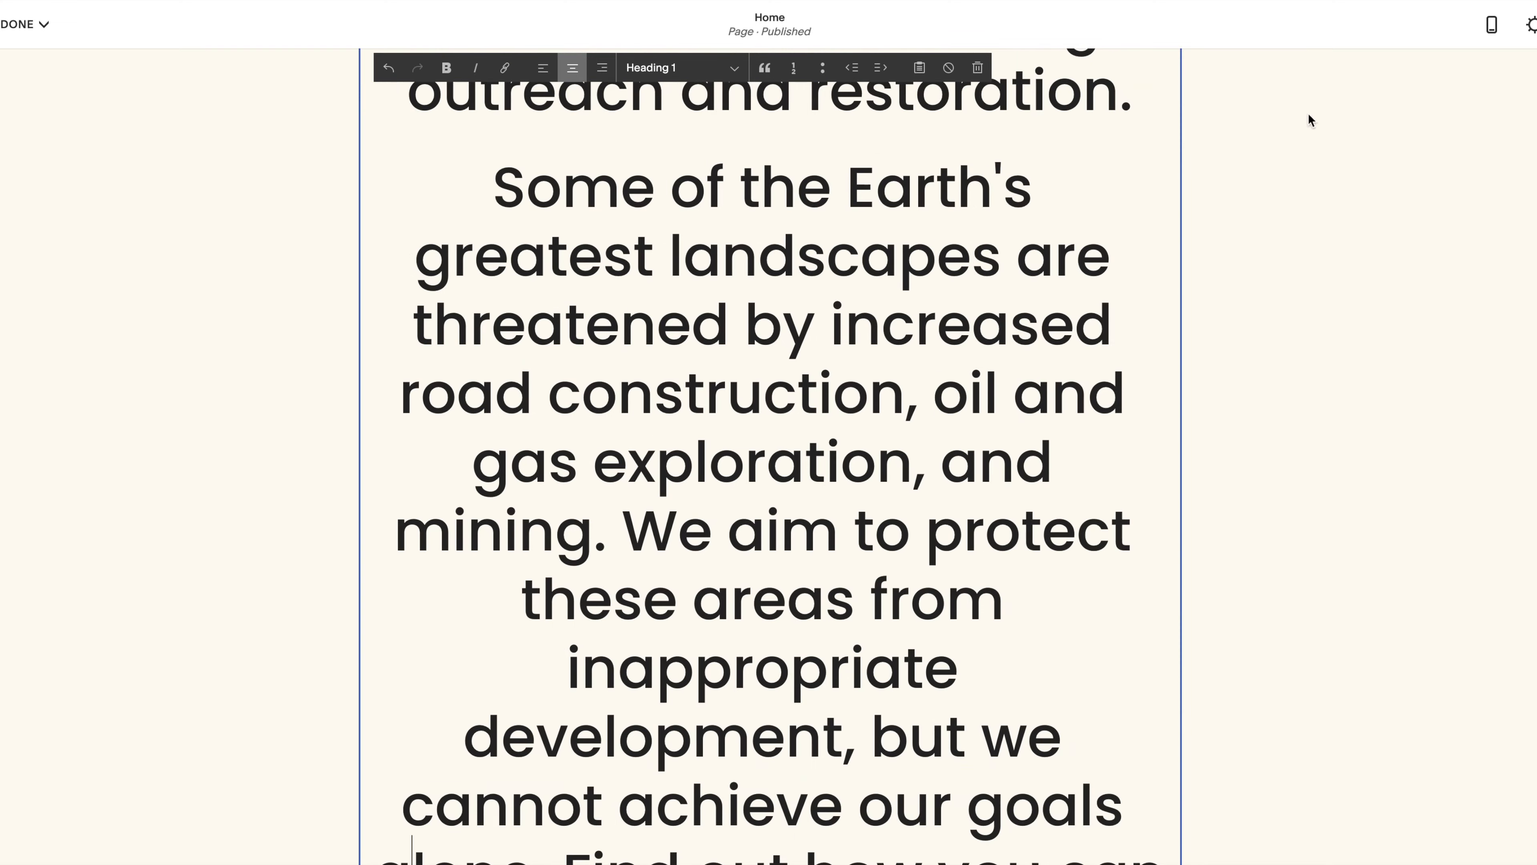
# - Check how the section's text looks in the mobile preview, and return to the desktop view
pyautogui.click(1492, 24)
pyautogui.scroll(3, 835, 451)
pyautogui.scroll(-8, 832, 448)
pyautogui.scroll(10, 830, 446)
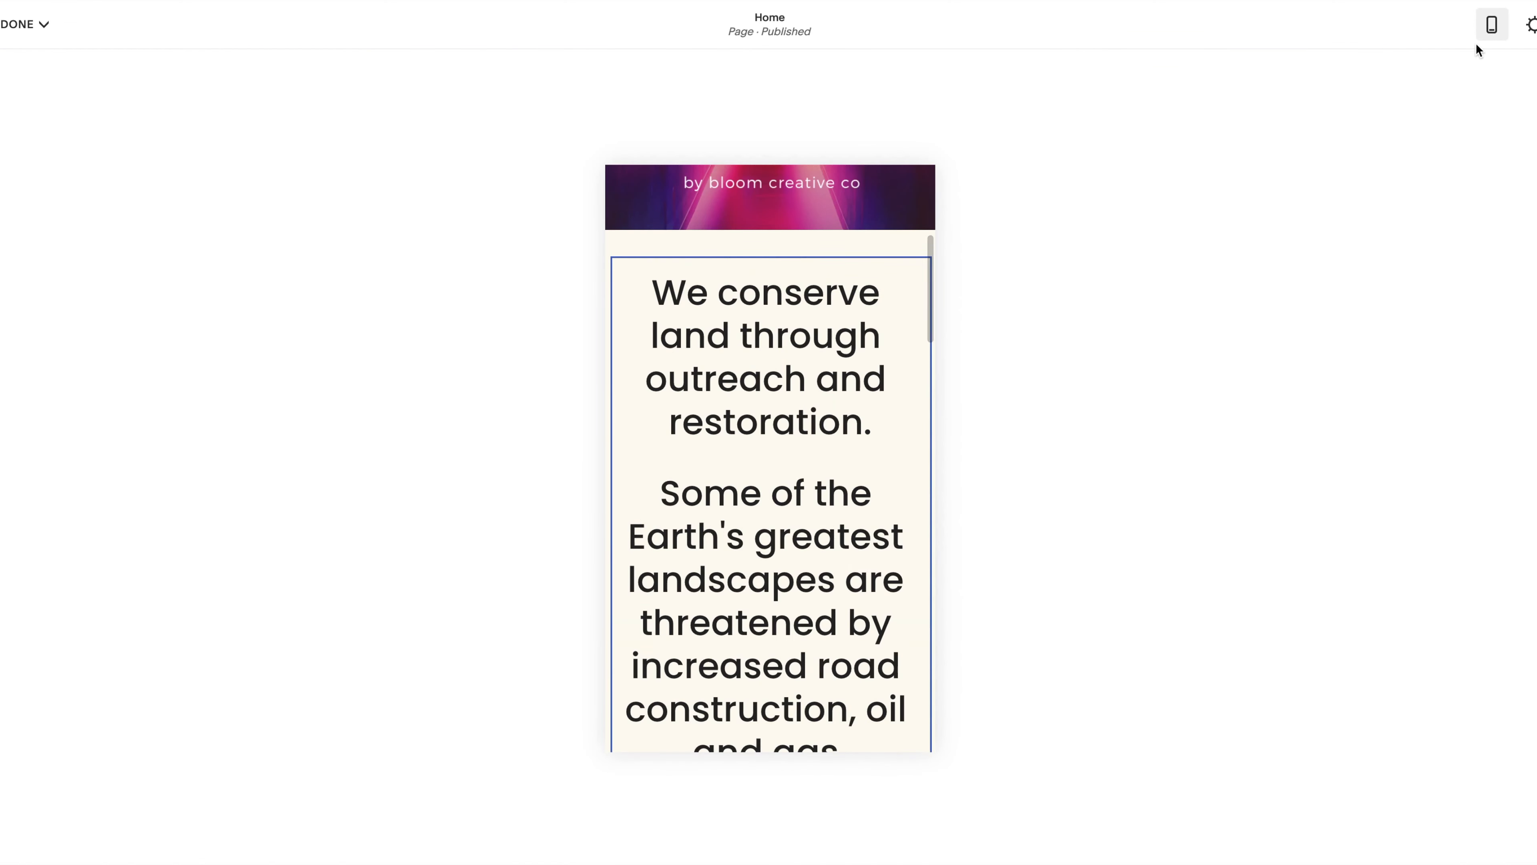
pyautogui.click(1489, 33)
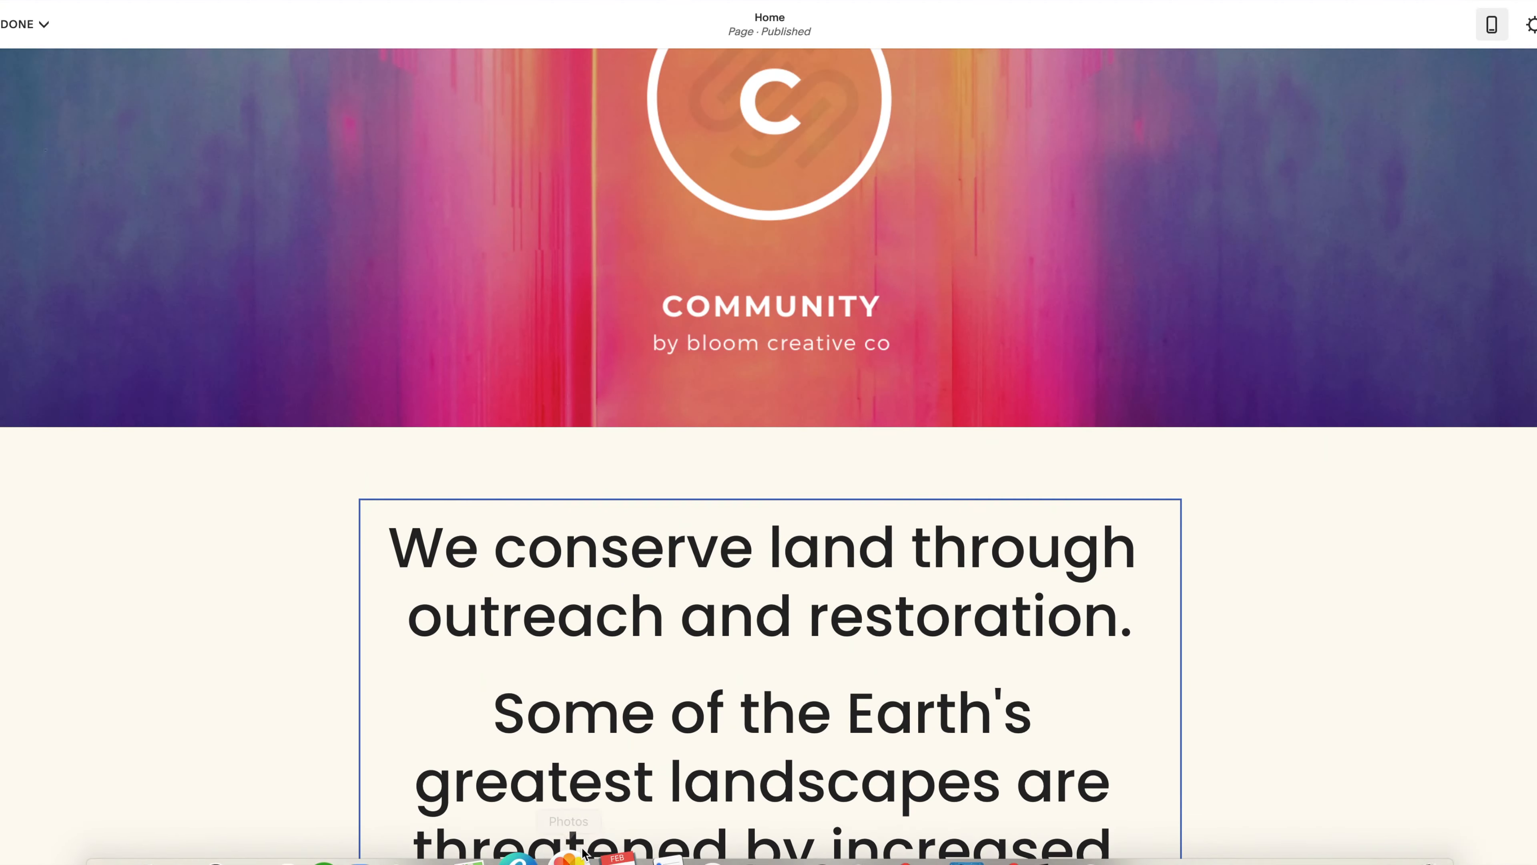
# - Format the body text starting "Some of the Earth's greatest landscapes" as Paragraph 1
pyautogui.click(627, 723)
pyautogui.click(671, 477)
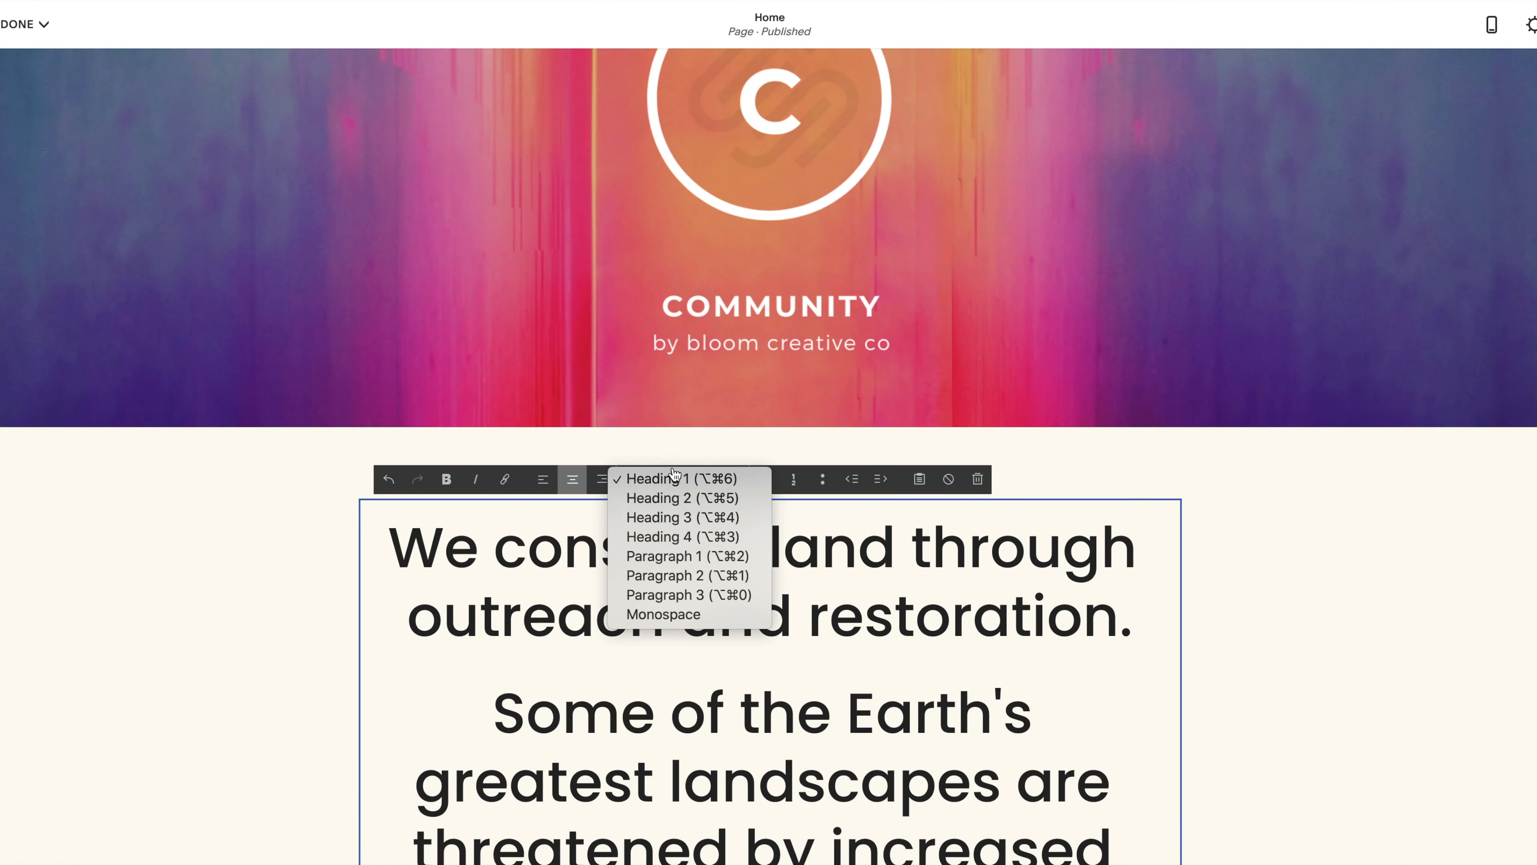
pyautogui.click(678, 564)
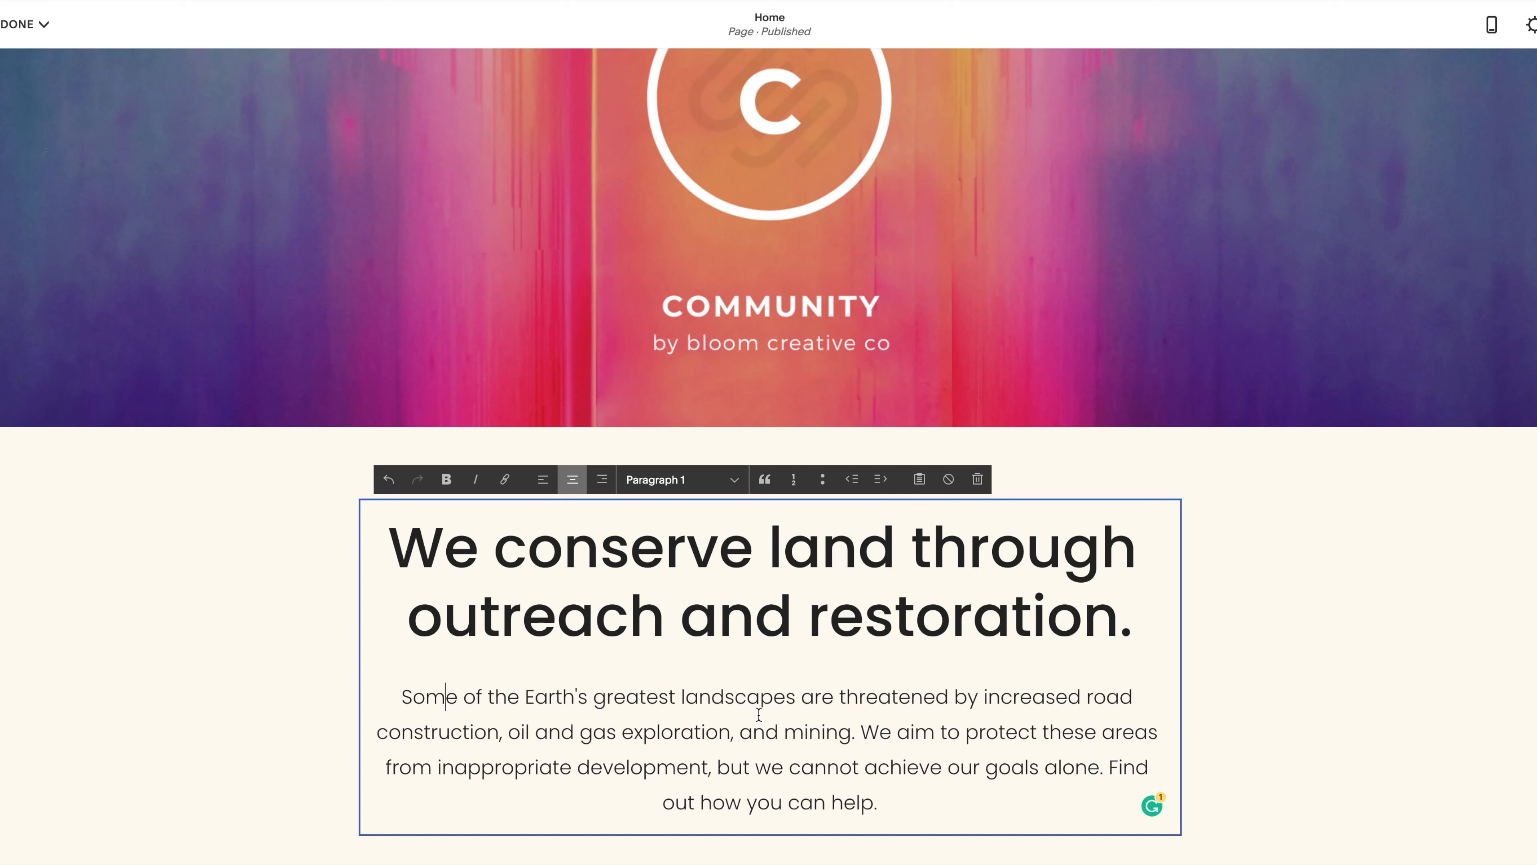
# - Format the "We conserve land through outreach and restoration." heading as Heading 2
pyautogui.click(753, 548)
pyautogui.click(671, 481)
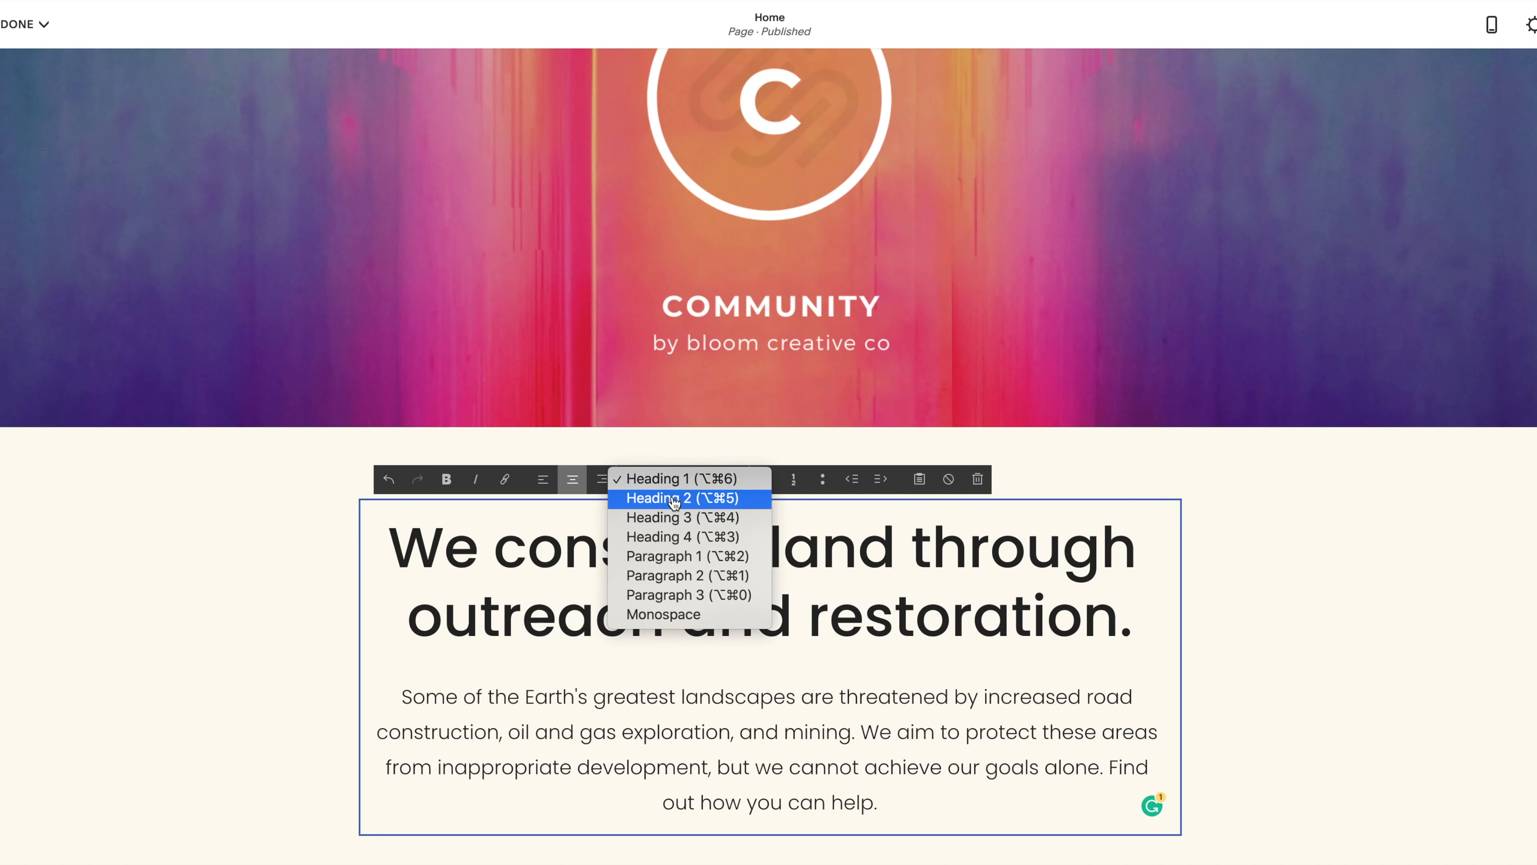
pyautogui.click(1029, 722)
pyautogui.click(631, 543)
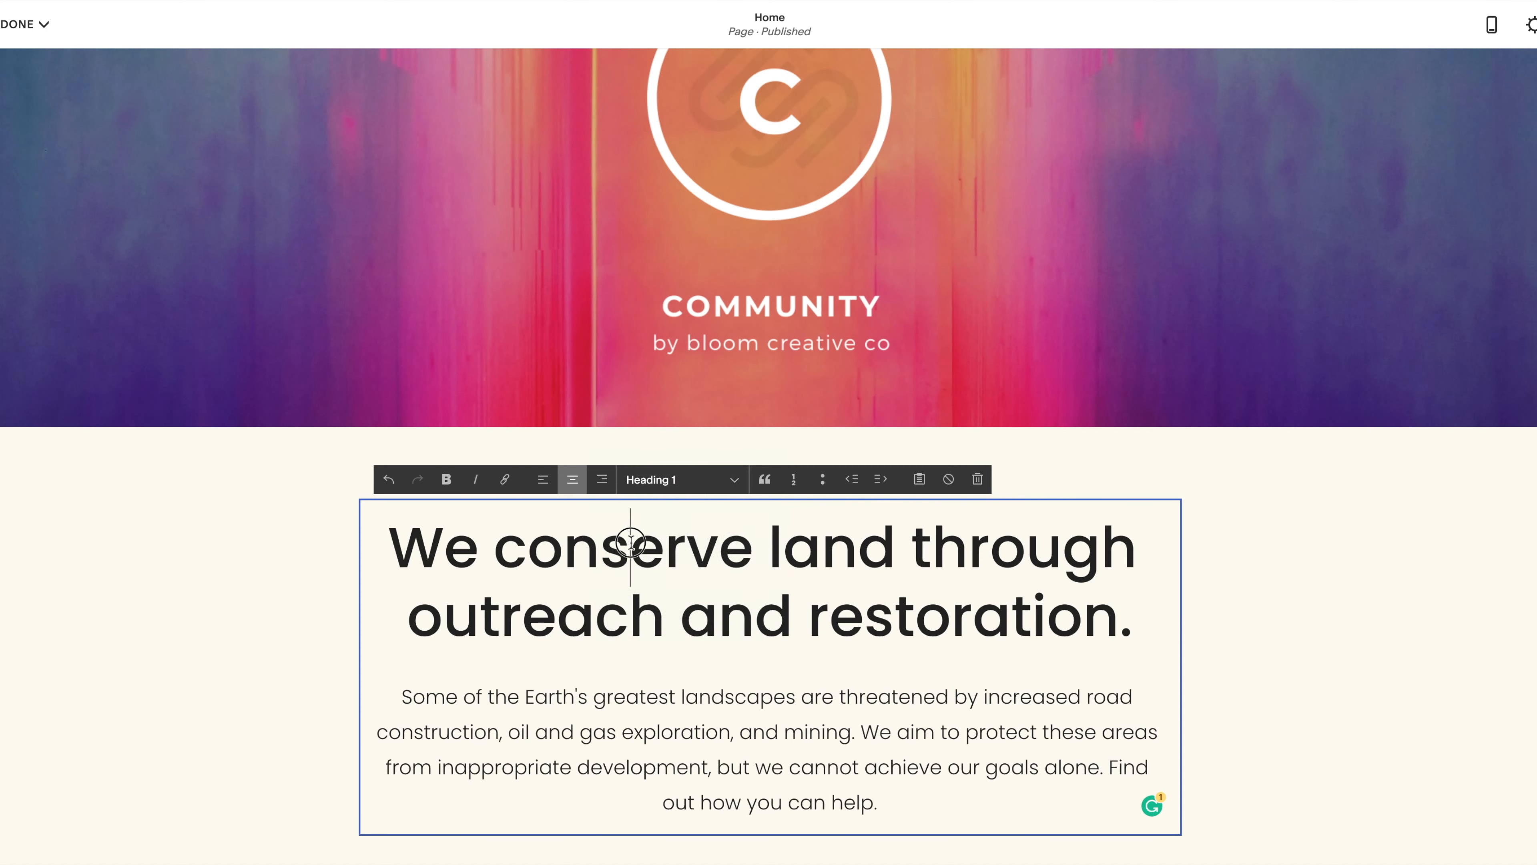
pyautogui.click(666, 494)
pyautogui.click(666, 497)
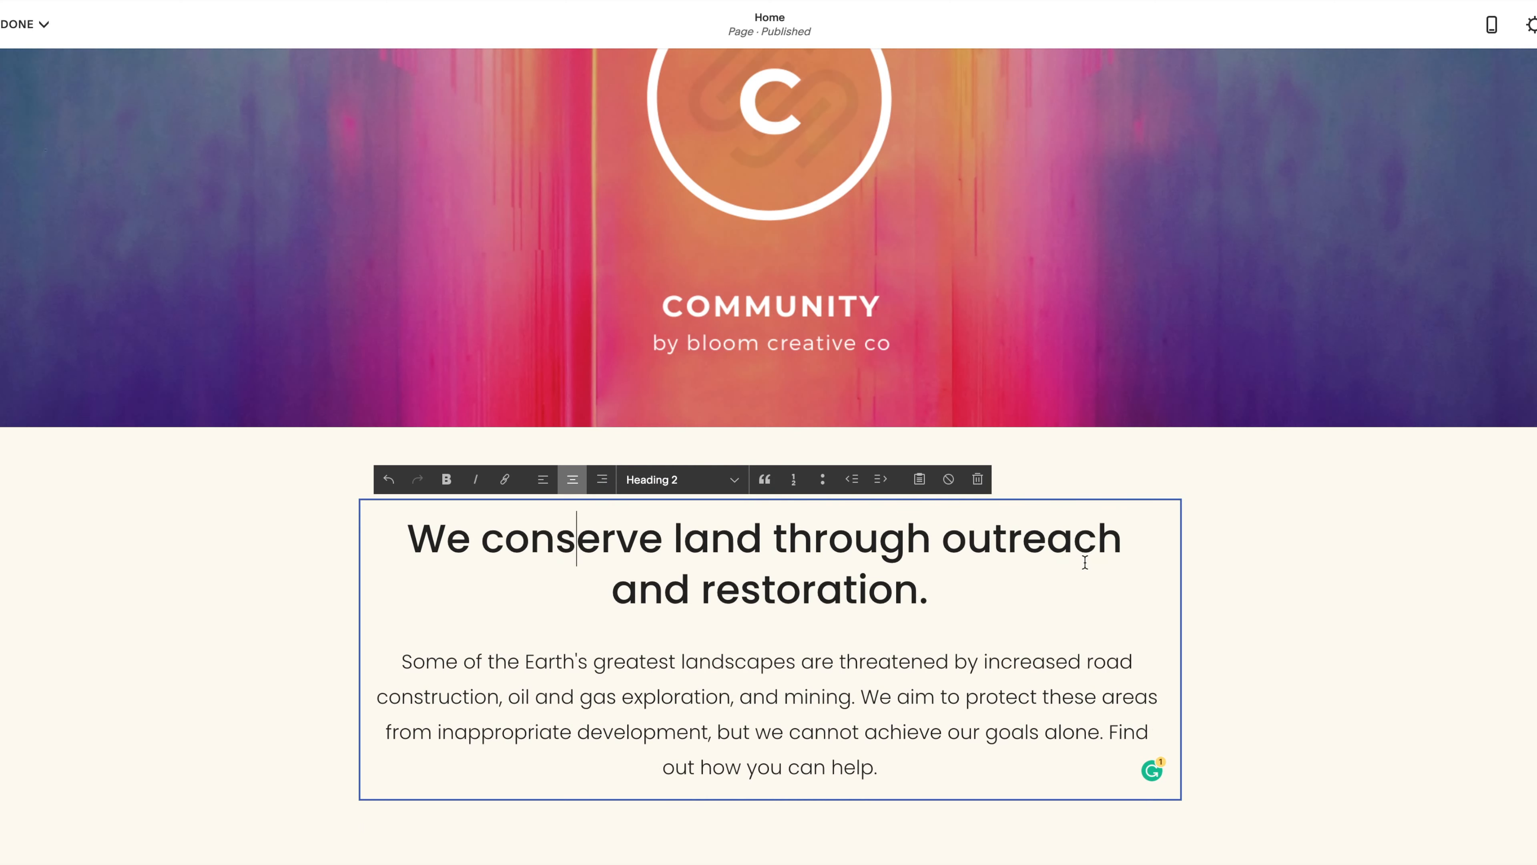
# - Add a section between Take Action and Subscribe, using the Headlines layout with a white-bordered lake and mountain image
pyautogui.scroll(-5, 847, 650)
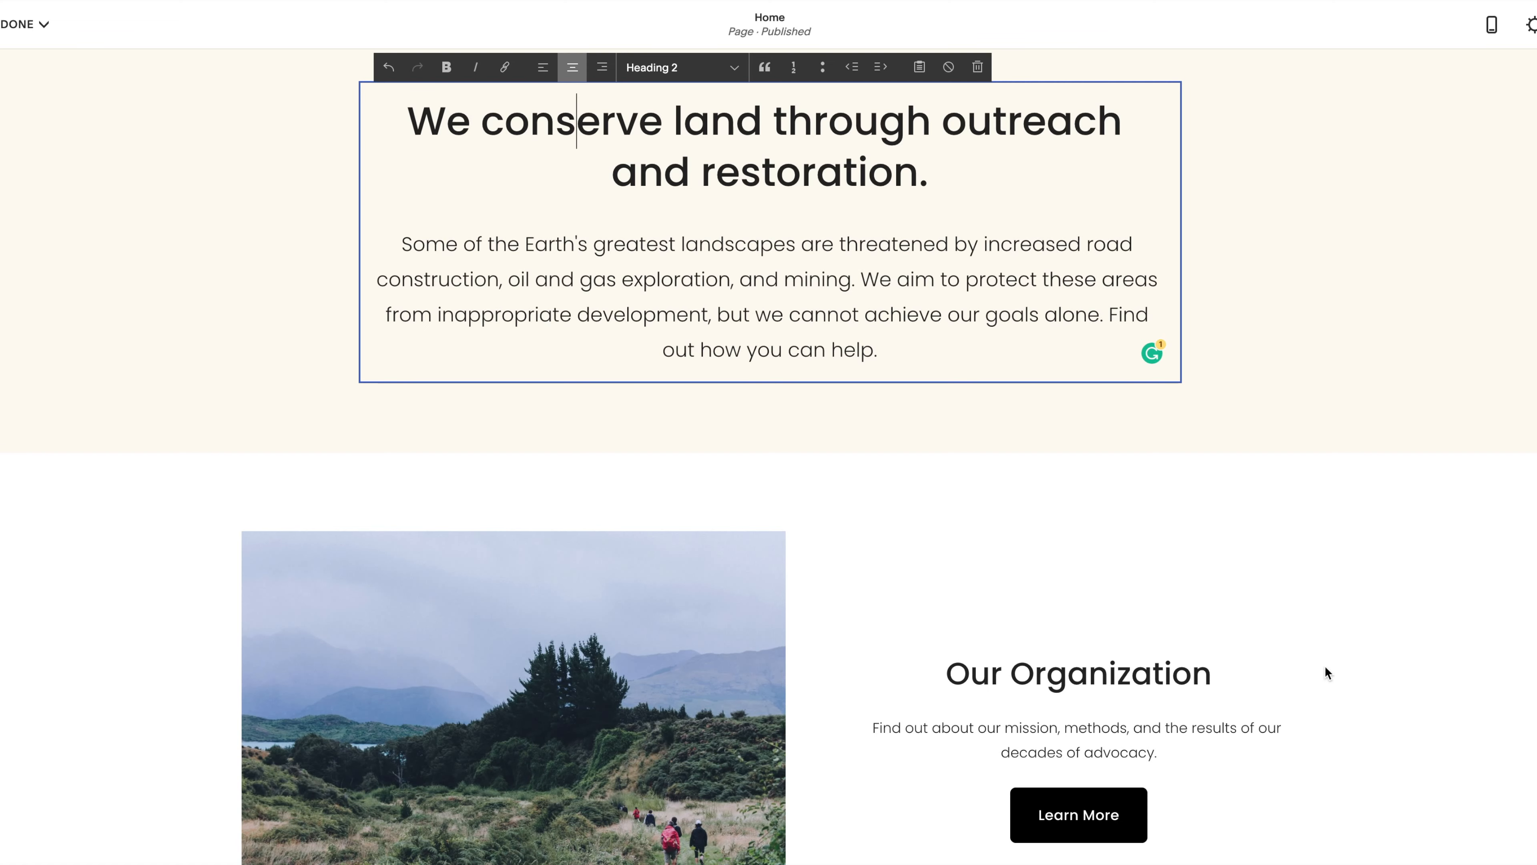
pyautogui.scroll(-9, 1329, 657)
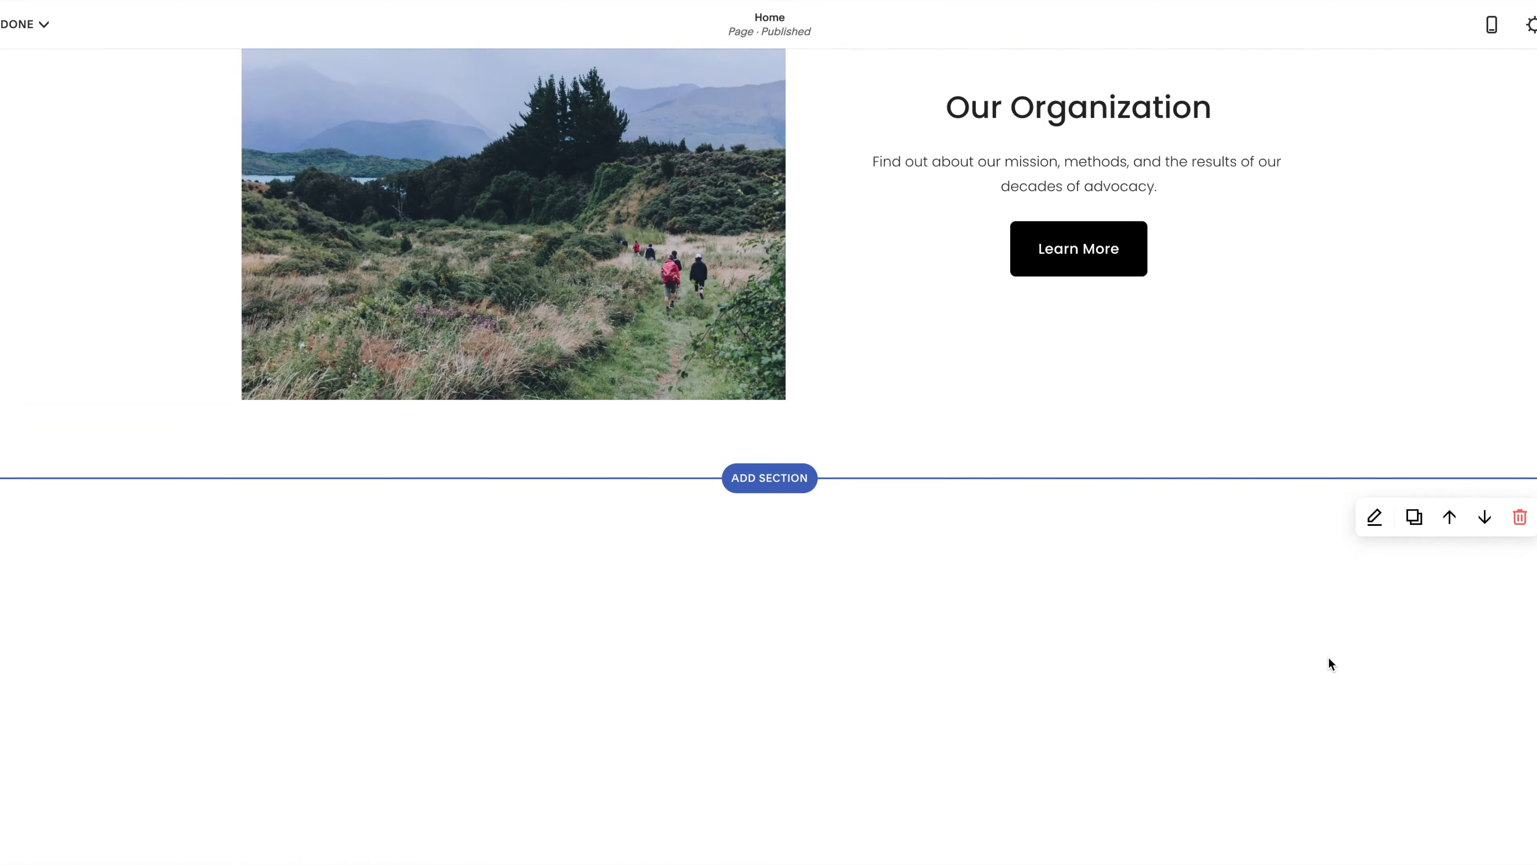
pyautogui.scroll(3, 1328, 657)
pyautogui.scroll(-10, 969, 489)
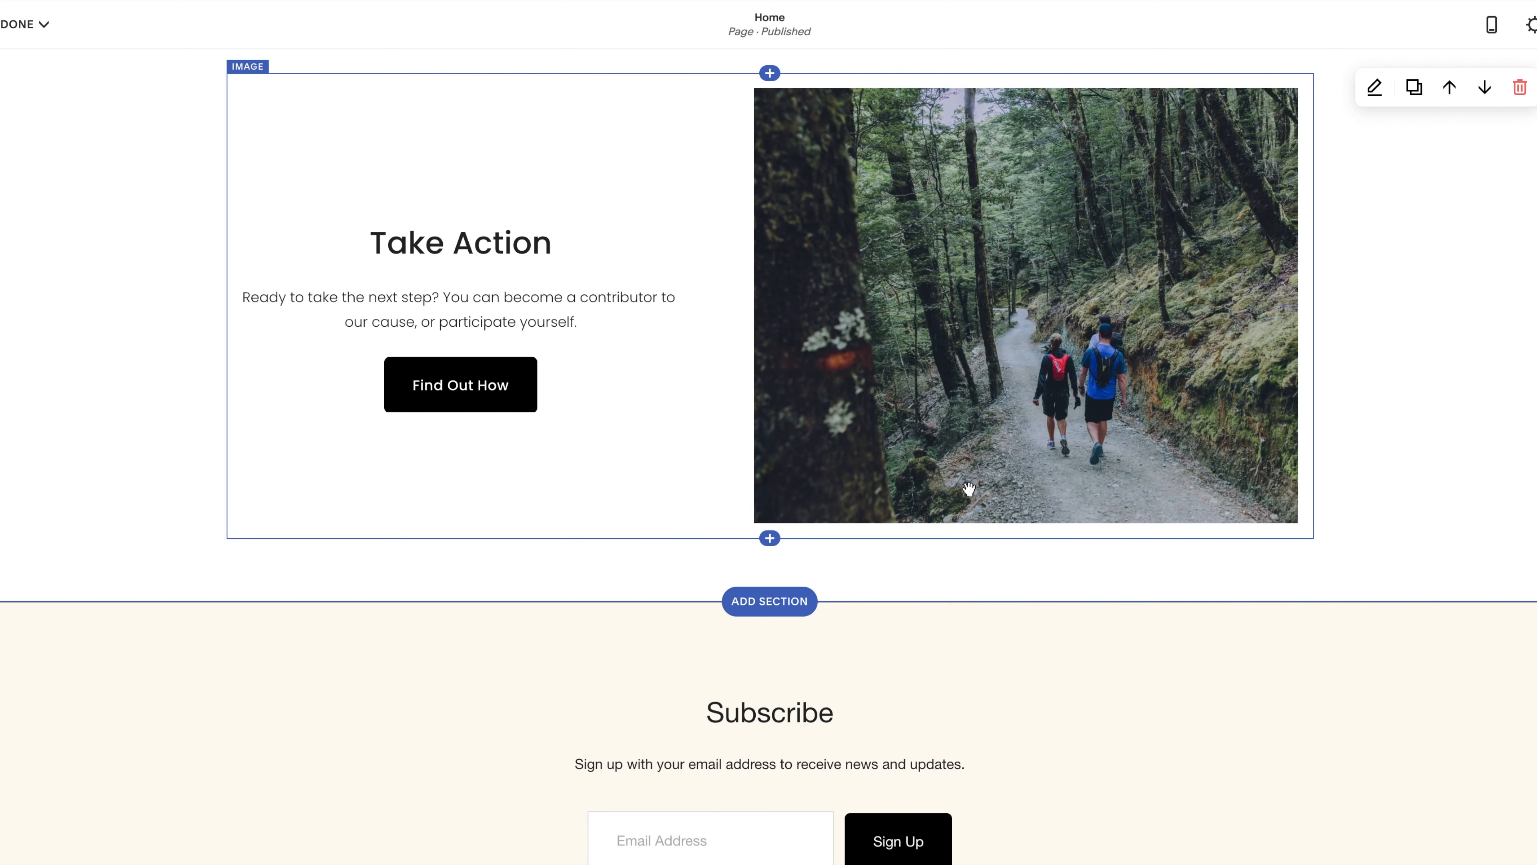
pyautogui.click(791, 602)
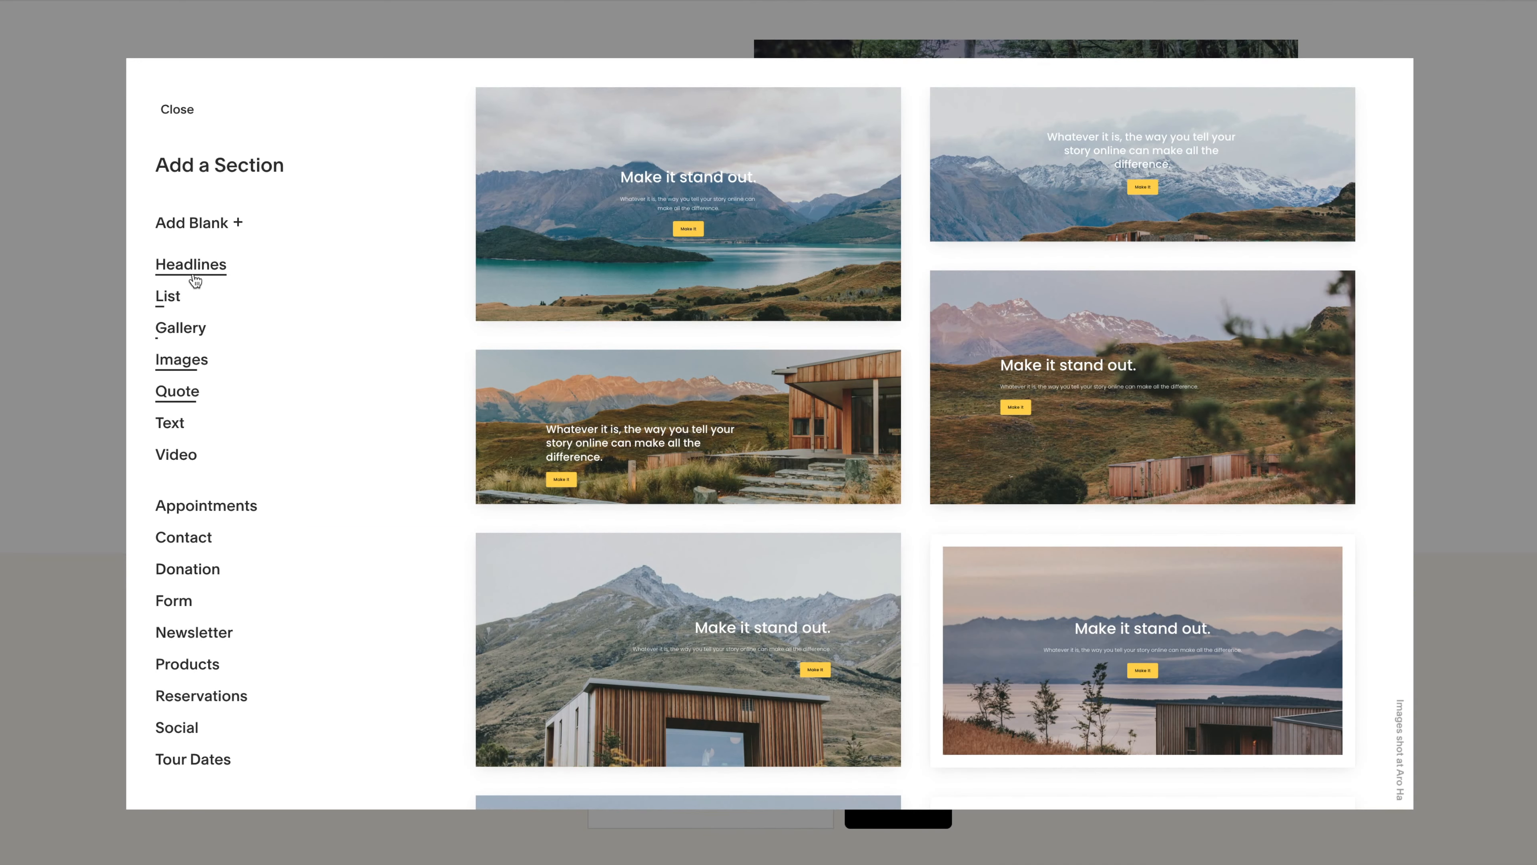
pyautogui.scroll(-5, 903, 478)
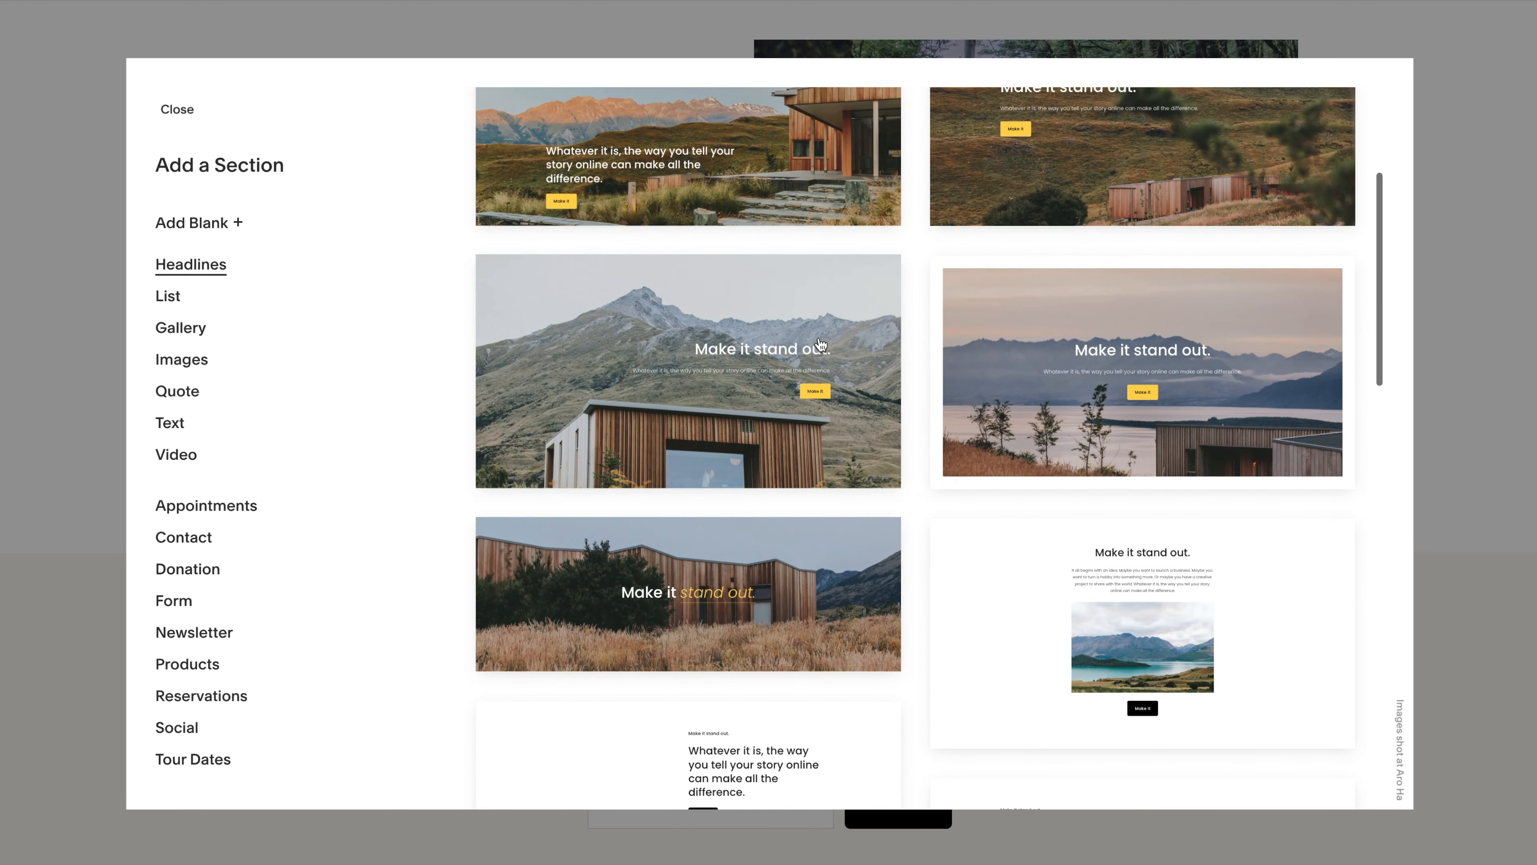
pyautogui.click(1148, 317)
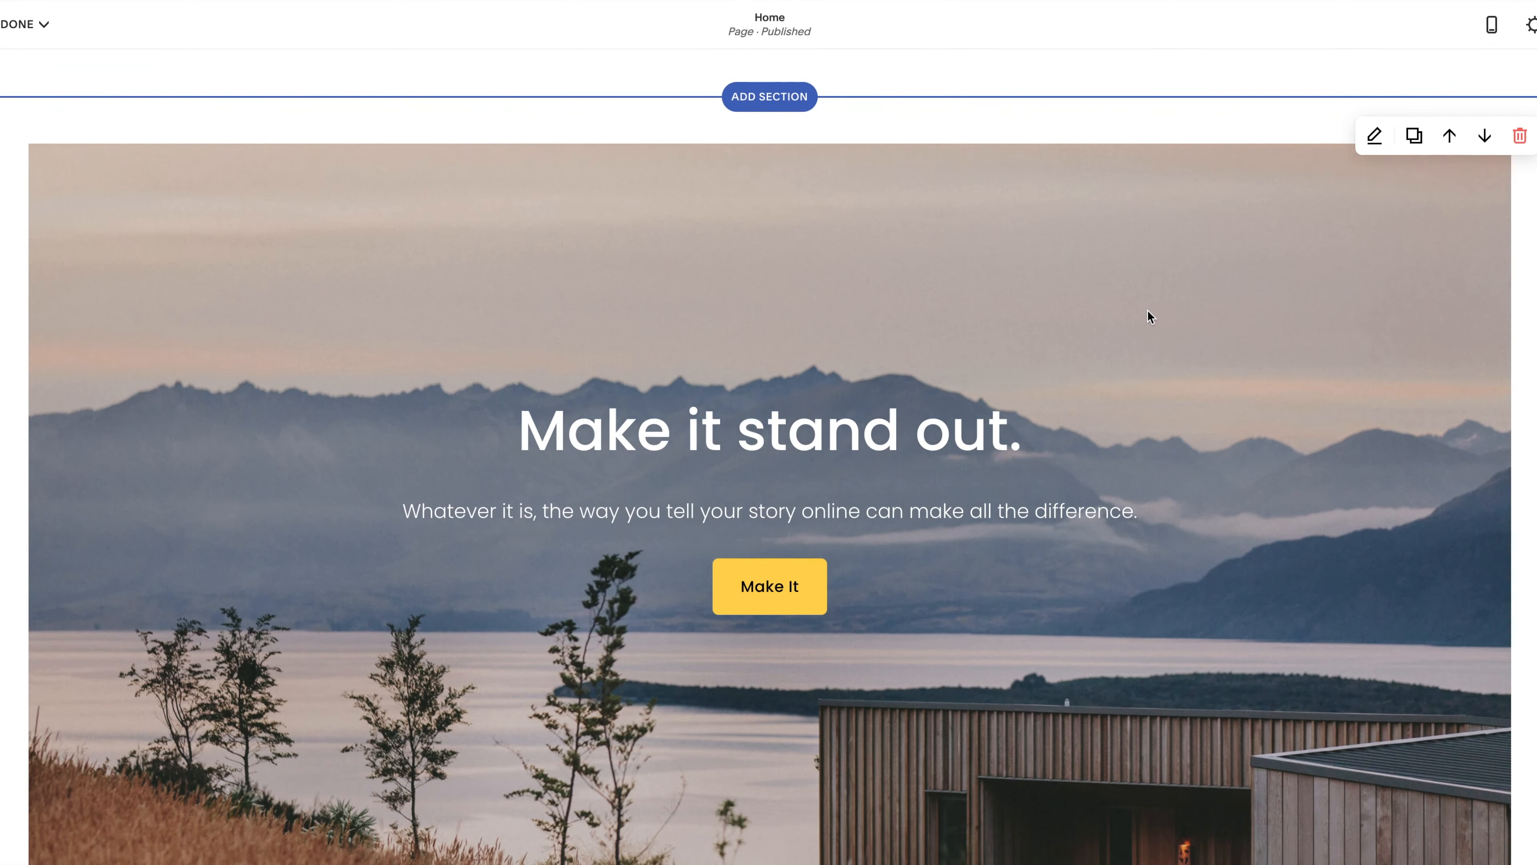
# - Inspect the text styles of the "Make it stand out." heading and the line beneath it in the added section
pyautogui.click(863, 429)
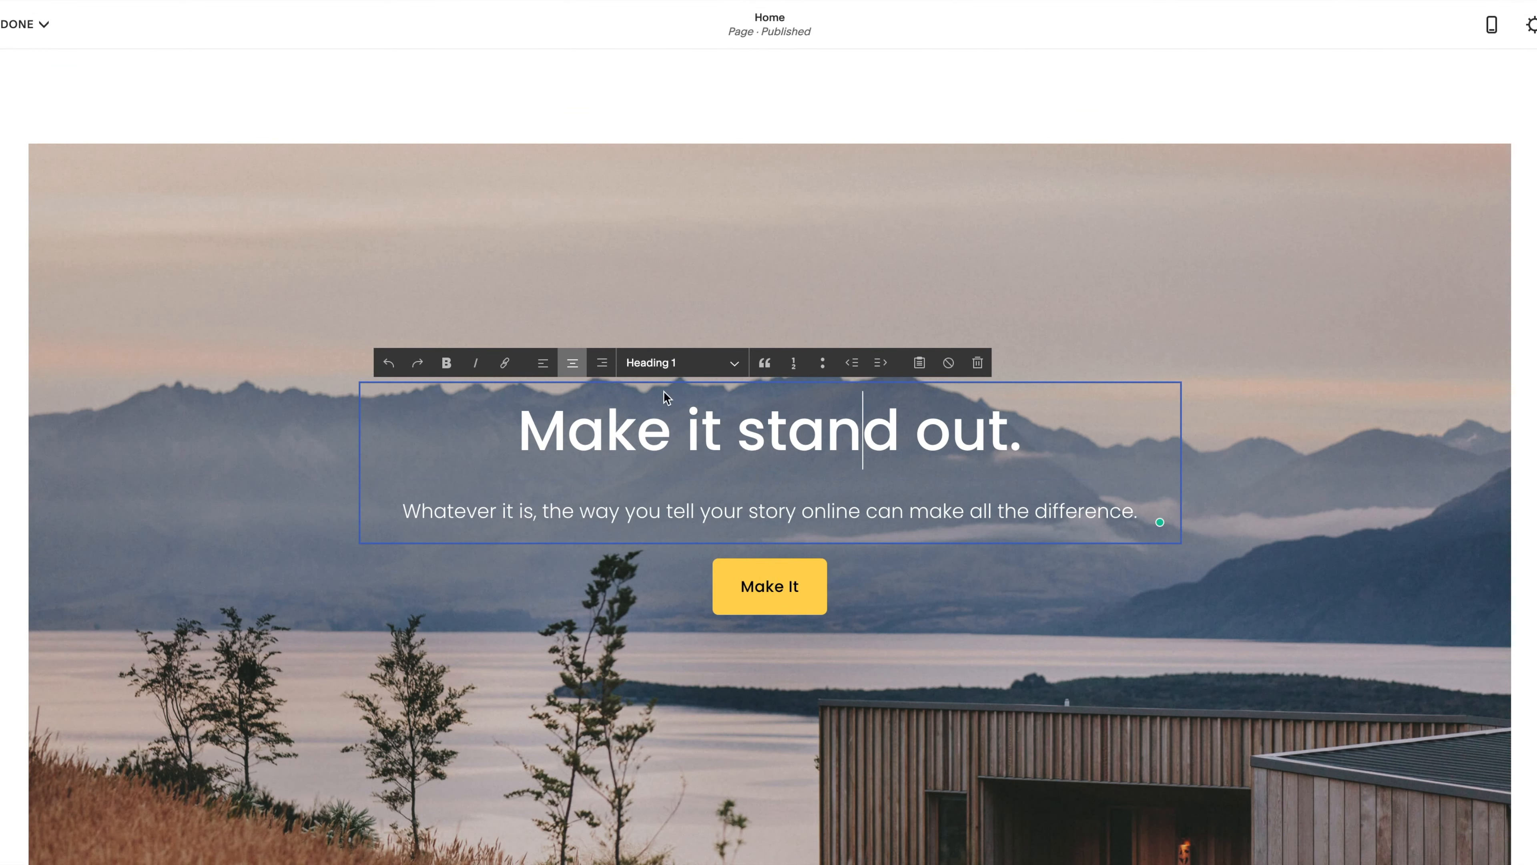
pyautogui.click(659, 514)
pyautogui.scroll(-1, 824, 589)
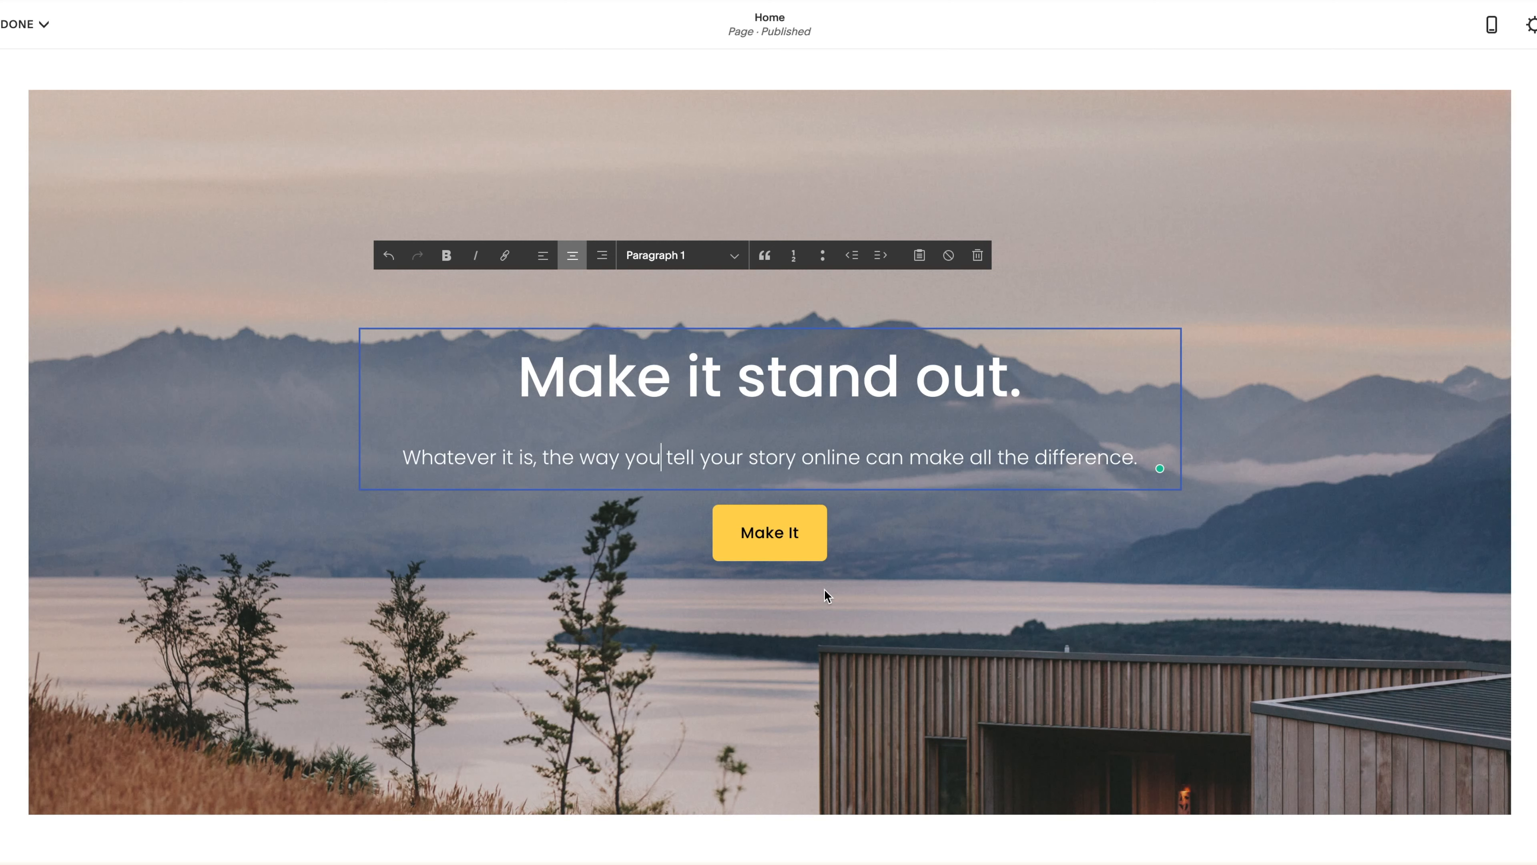
pyautogui.moveTo(1059, 372); pyautogui.dragTo(526, 364)
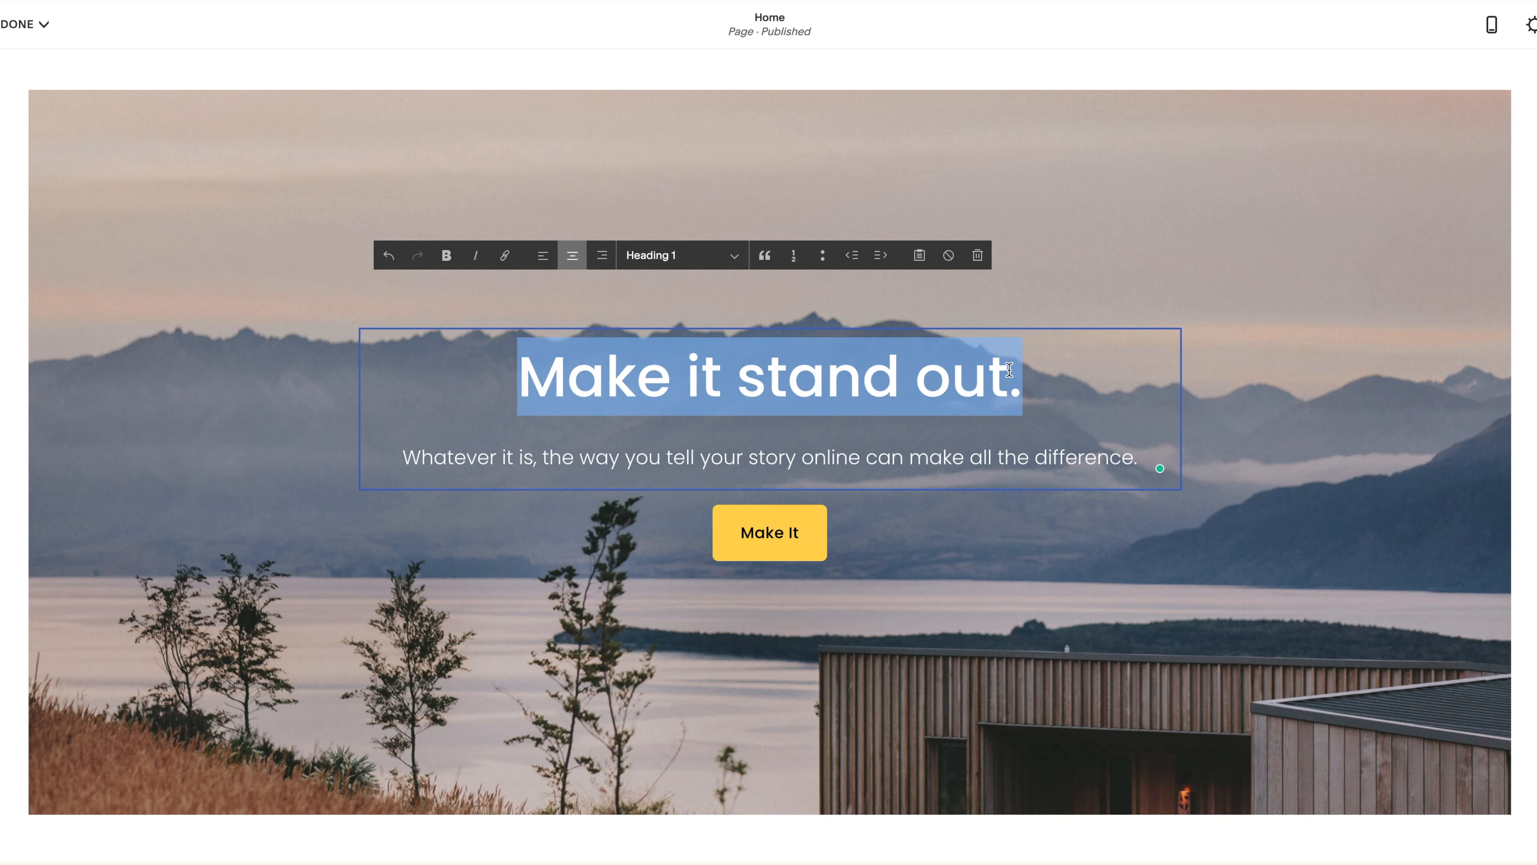
pyautogui.click(1007, 371)
# - Lengthen the body text under "We conserve land" by copying the whole paragraph and pasting it three times at its end
pyautogui.scroll(-10, 720, 470)
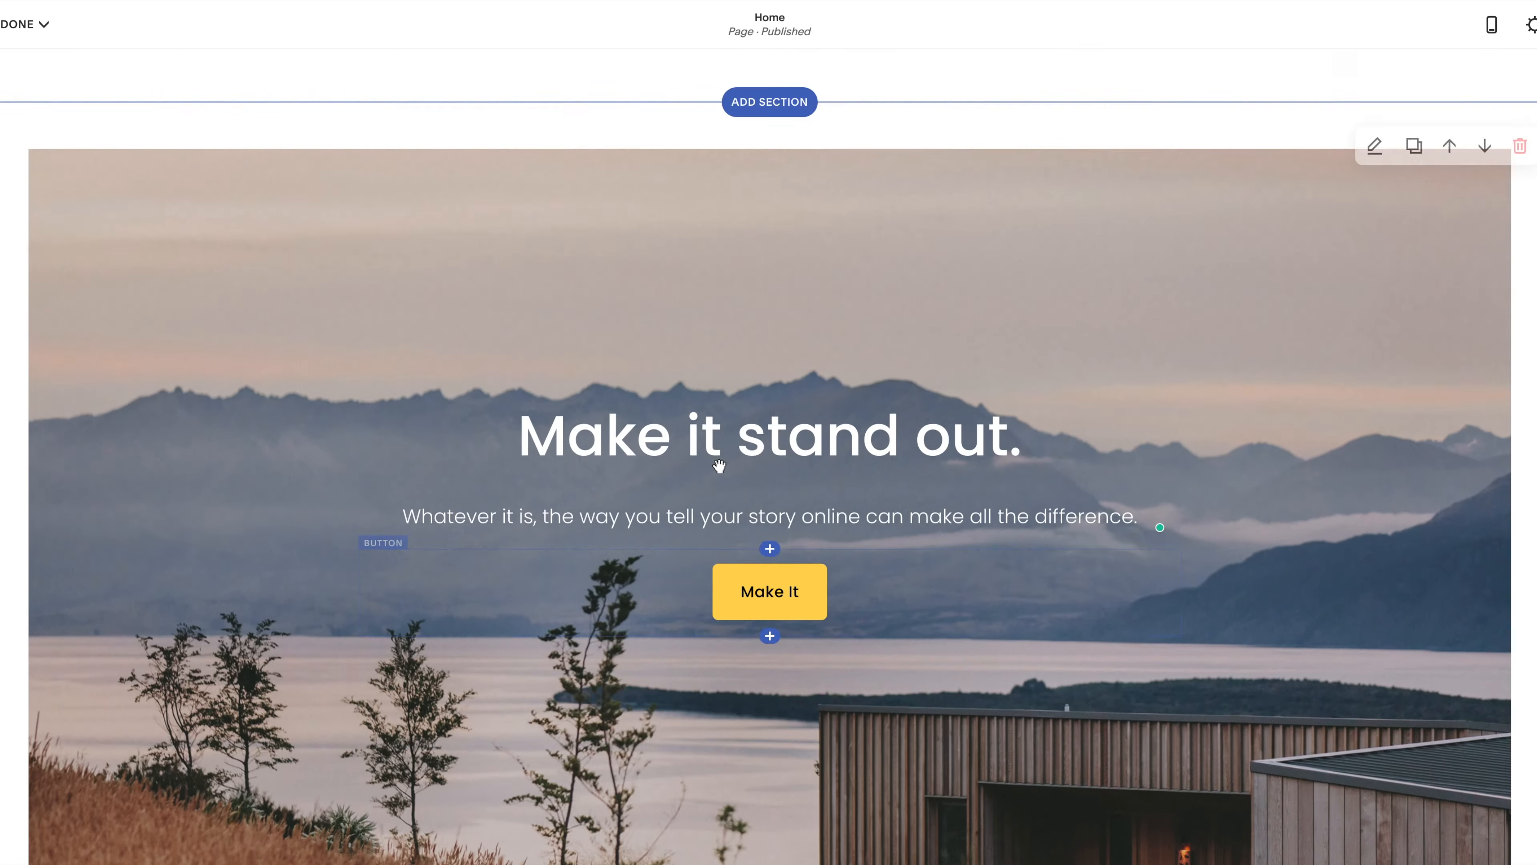
pyautogui.scroll(-10, 720, 470)
pyautogui.scroll(10, 720, 465)
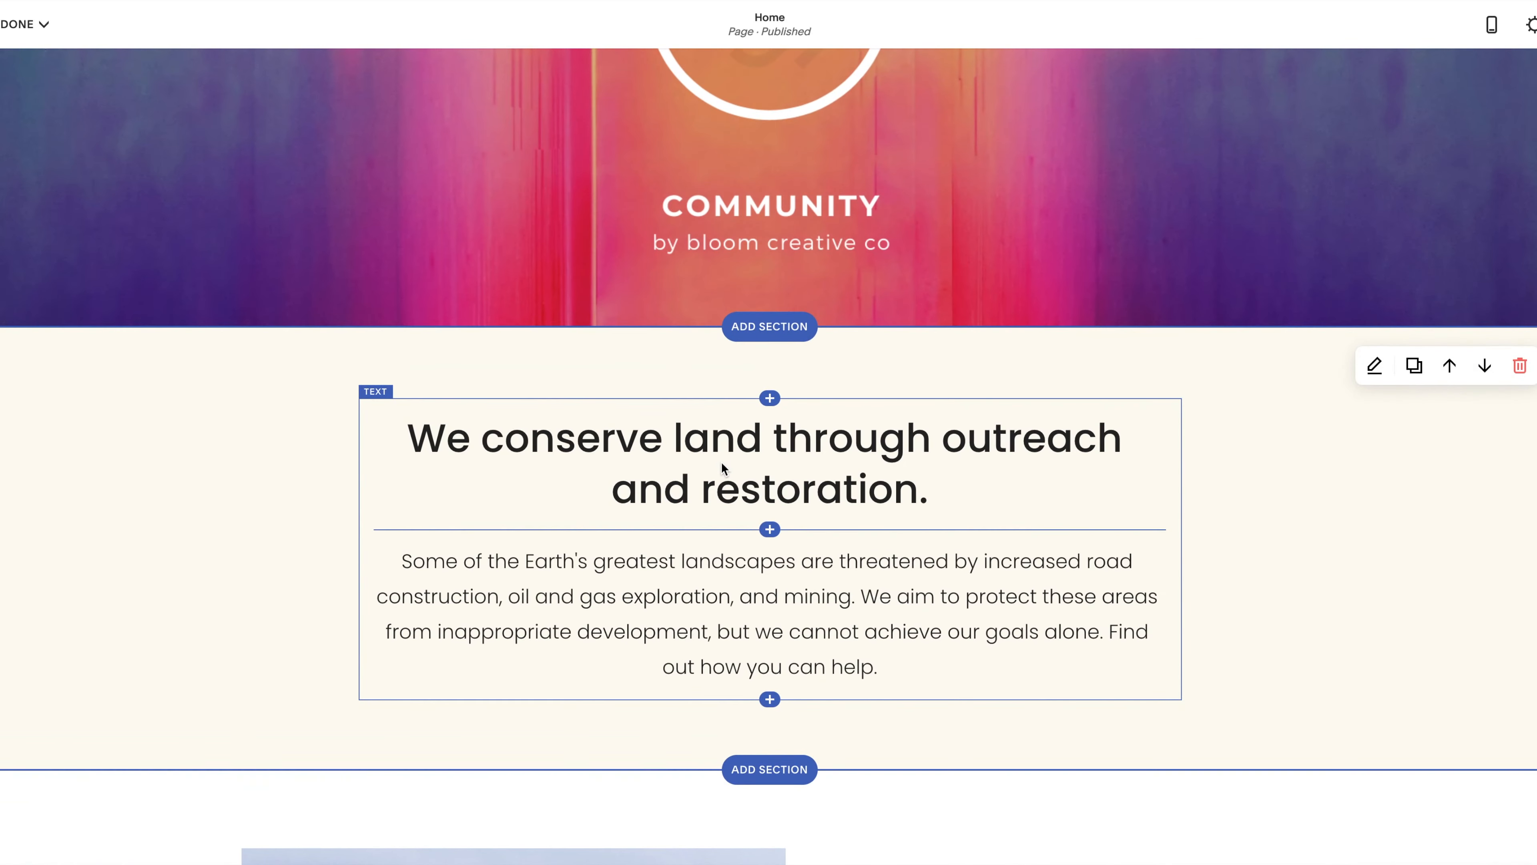
pyautogui.click(871, 611)
pyautogui.moveTo(896, 659); pyautogui.dragTo(405, 491)
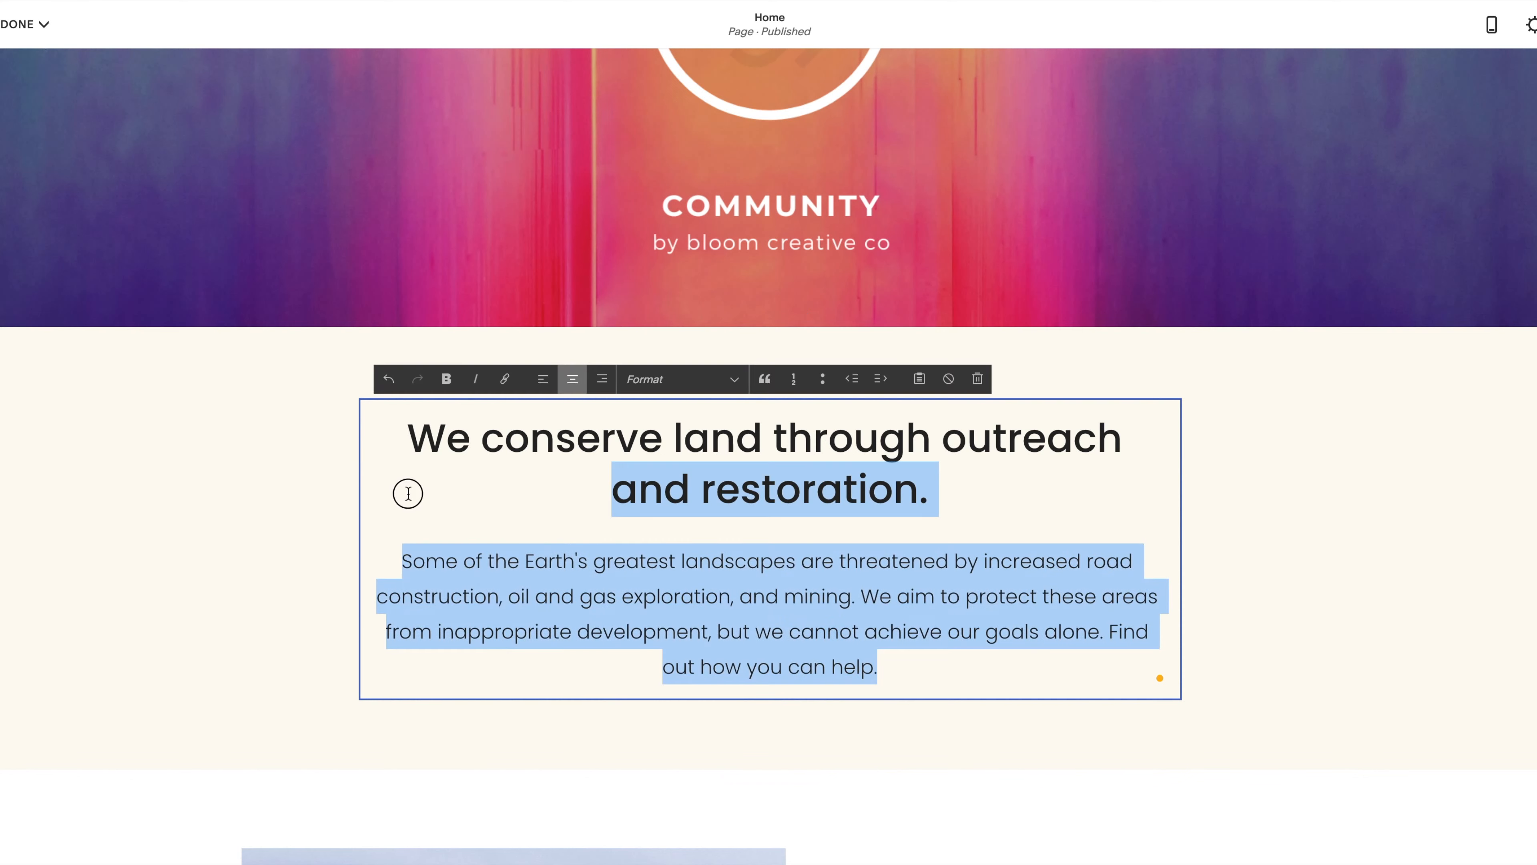
pyautogui.click(854, 624)
pyautogui.moveTo(874, 666); pyautogui.dragTo(385, 553)
pyautogui.hotkey('ctrl', 'c')
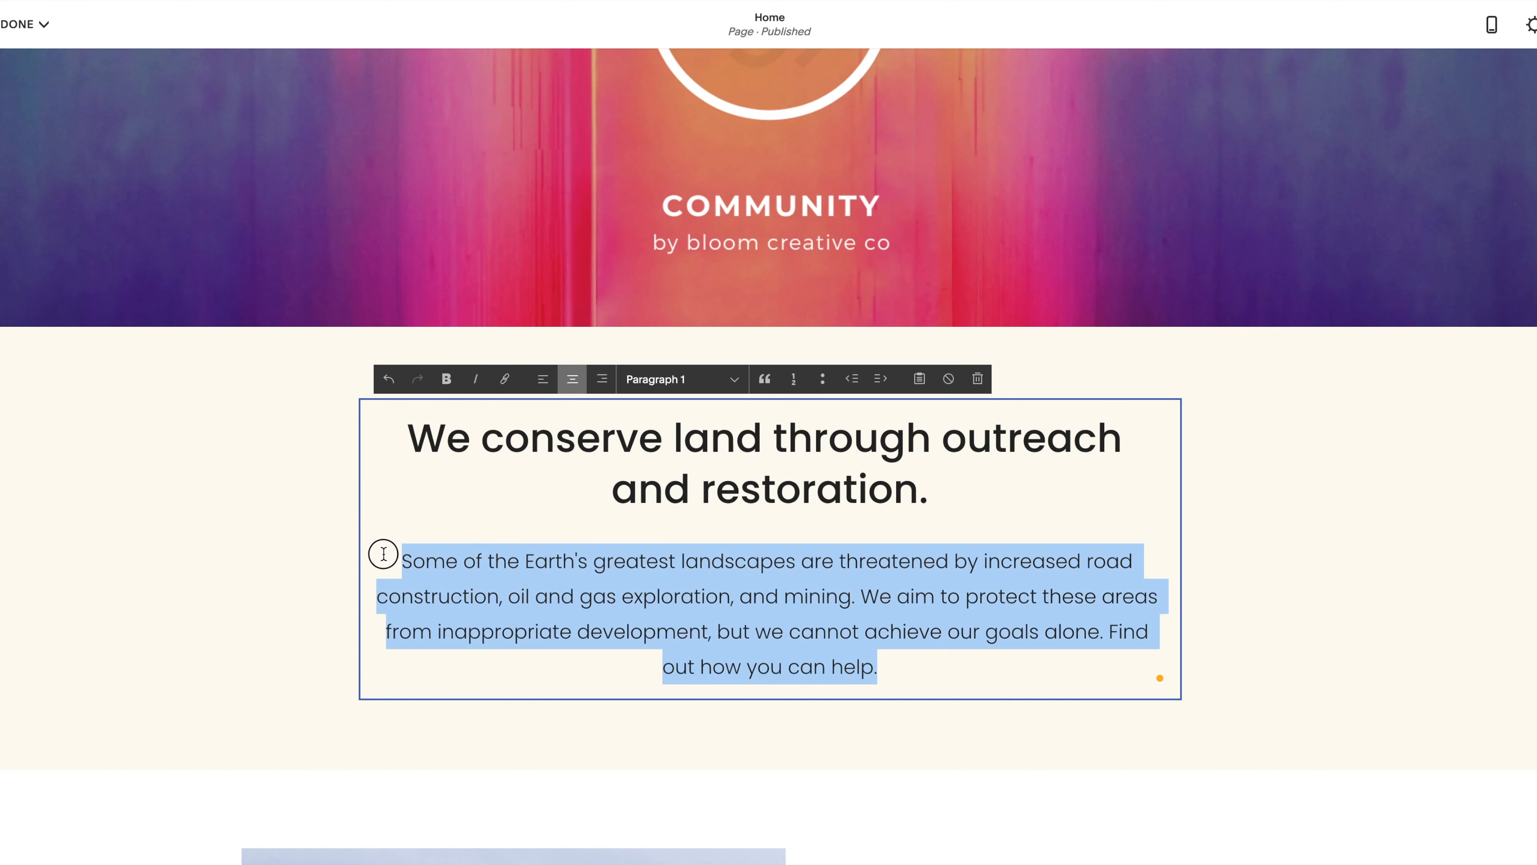
pyautogui.click(933, 673)
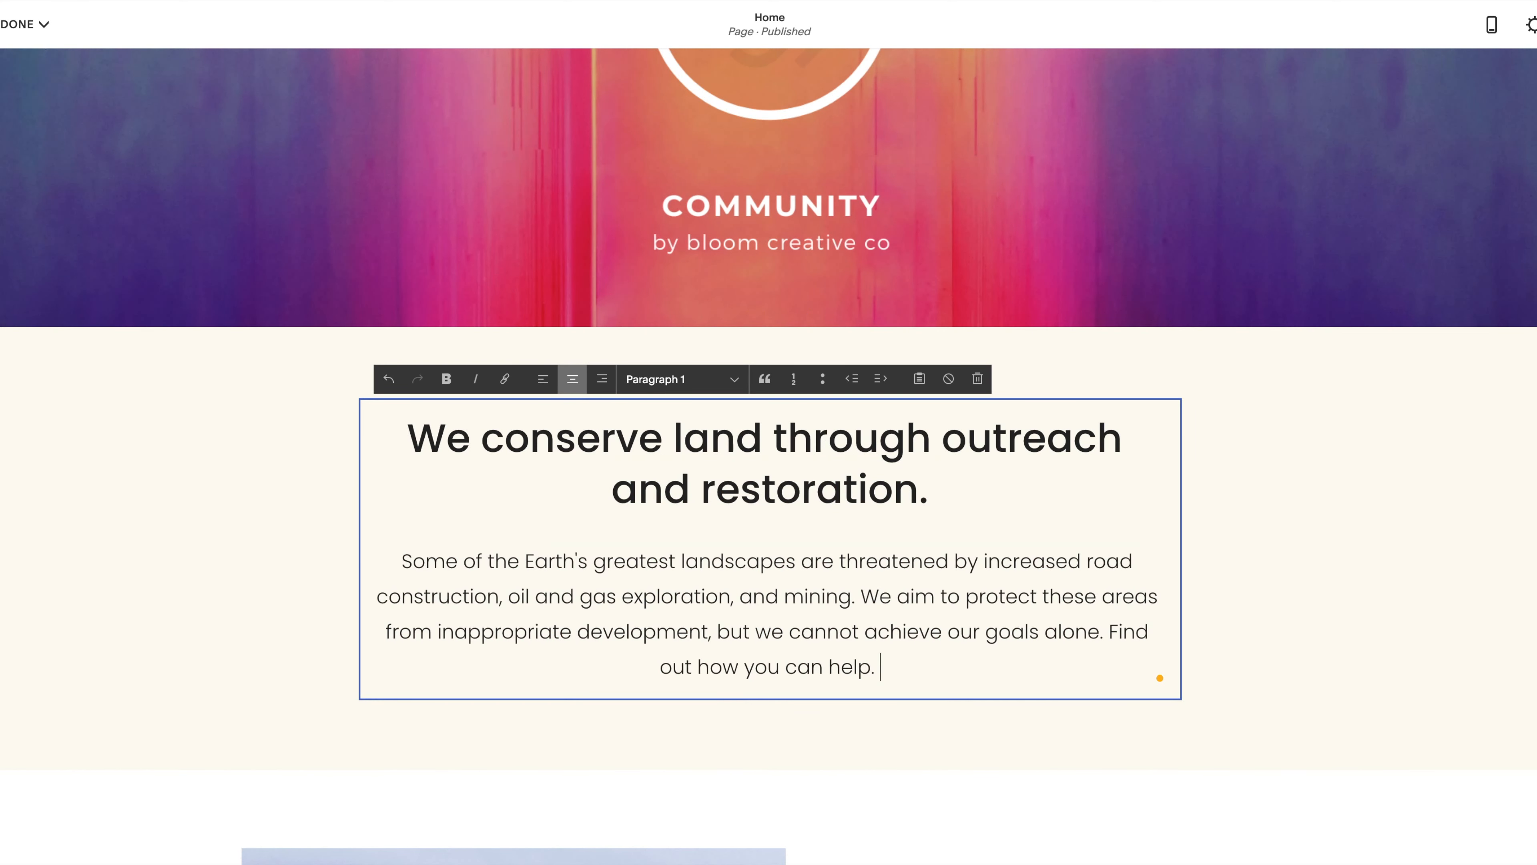
pyautogui.hotkey('ctrl', 'v')
pyautogui.hotkey('ctrl', 'v')
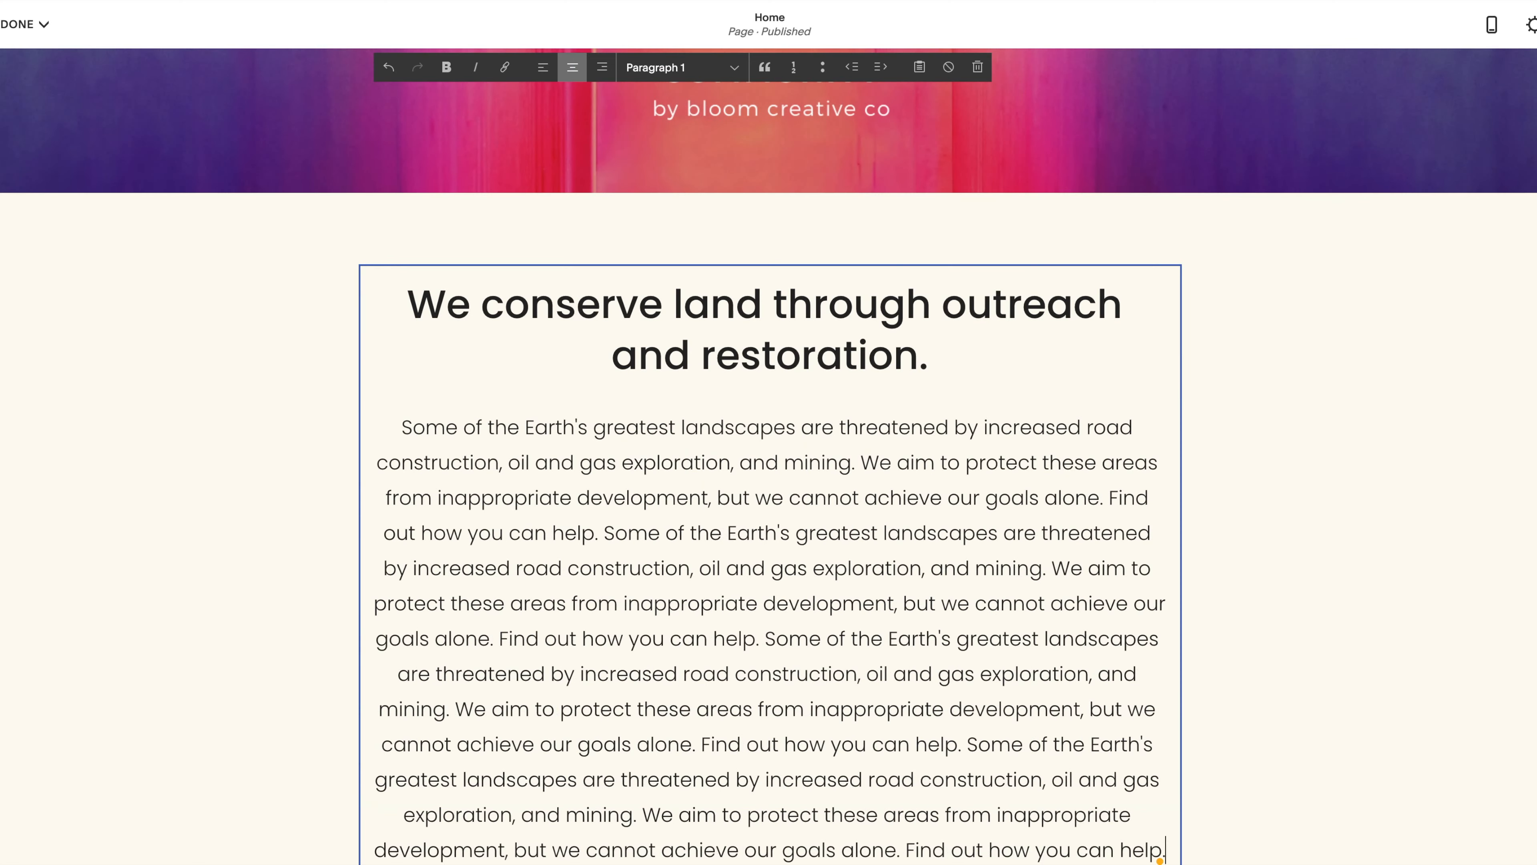
pyautogui.click(1303, 671)
# - Replace the section's heading with the copied sentence "Some of the Earth's greatest landscapes… and mining." and format it as Heading 3
pyautogui.scroll(-2, 1303, 672)
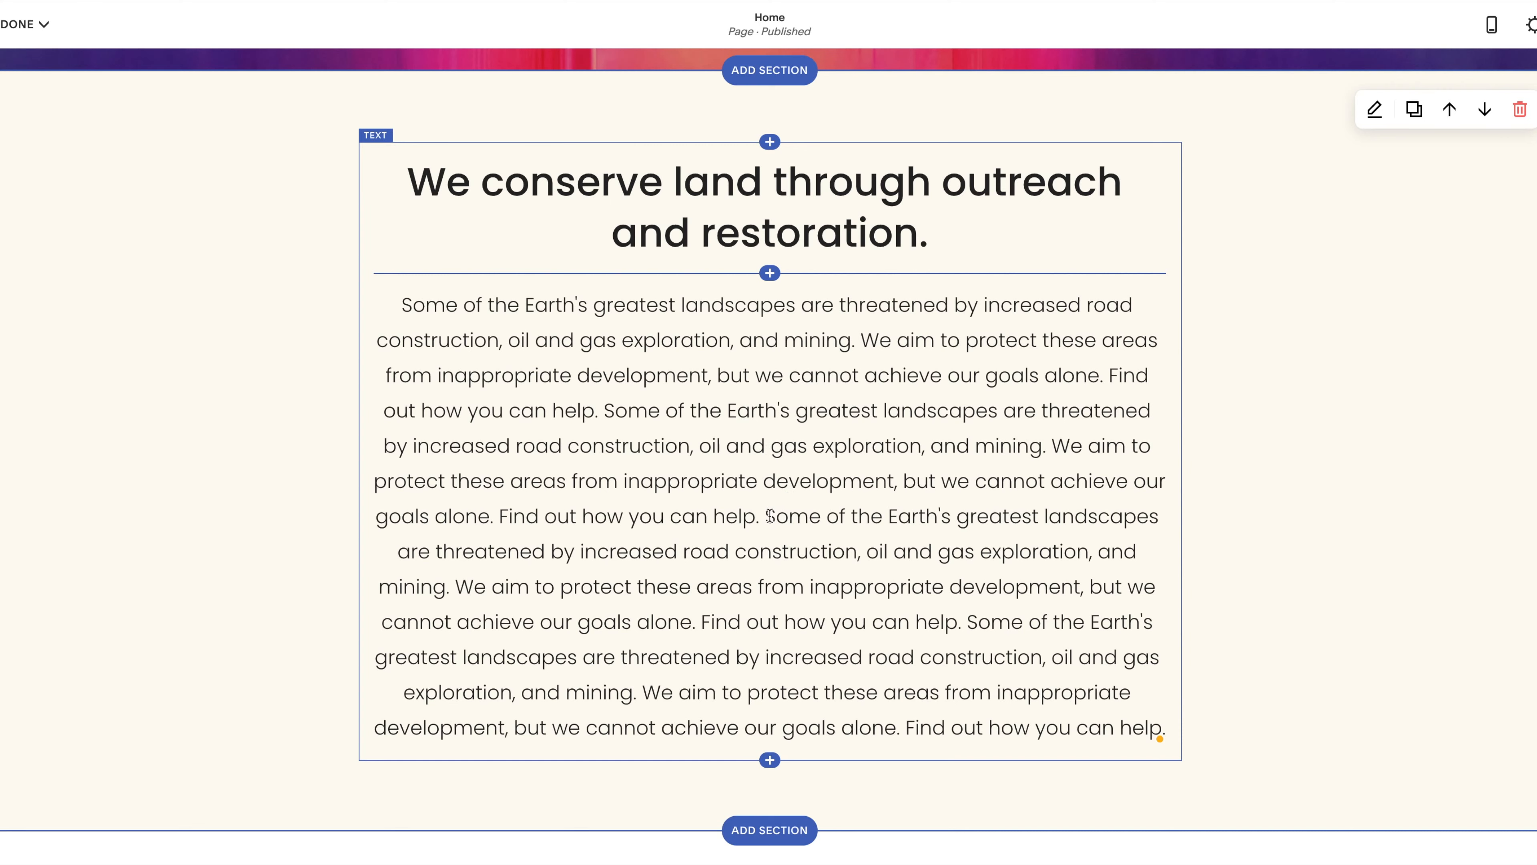
pyautogui.moveTo(769, 516); pyautogui.dragTo(449, 587)
pyautogui.hotkey('ctrl', 'c')
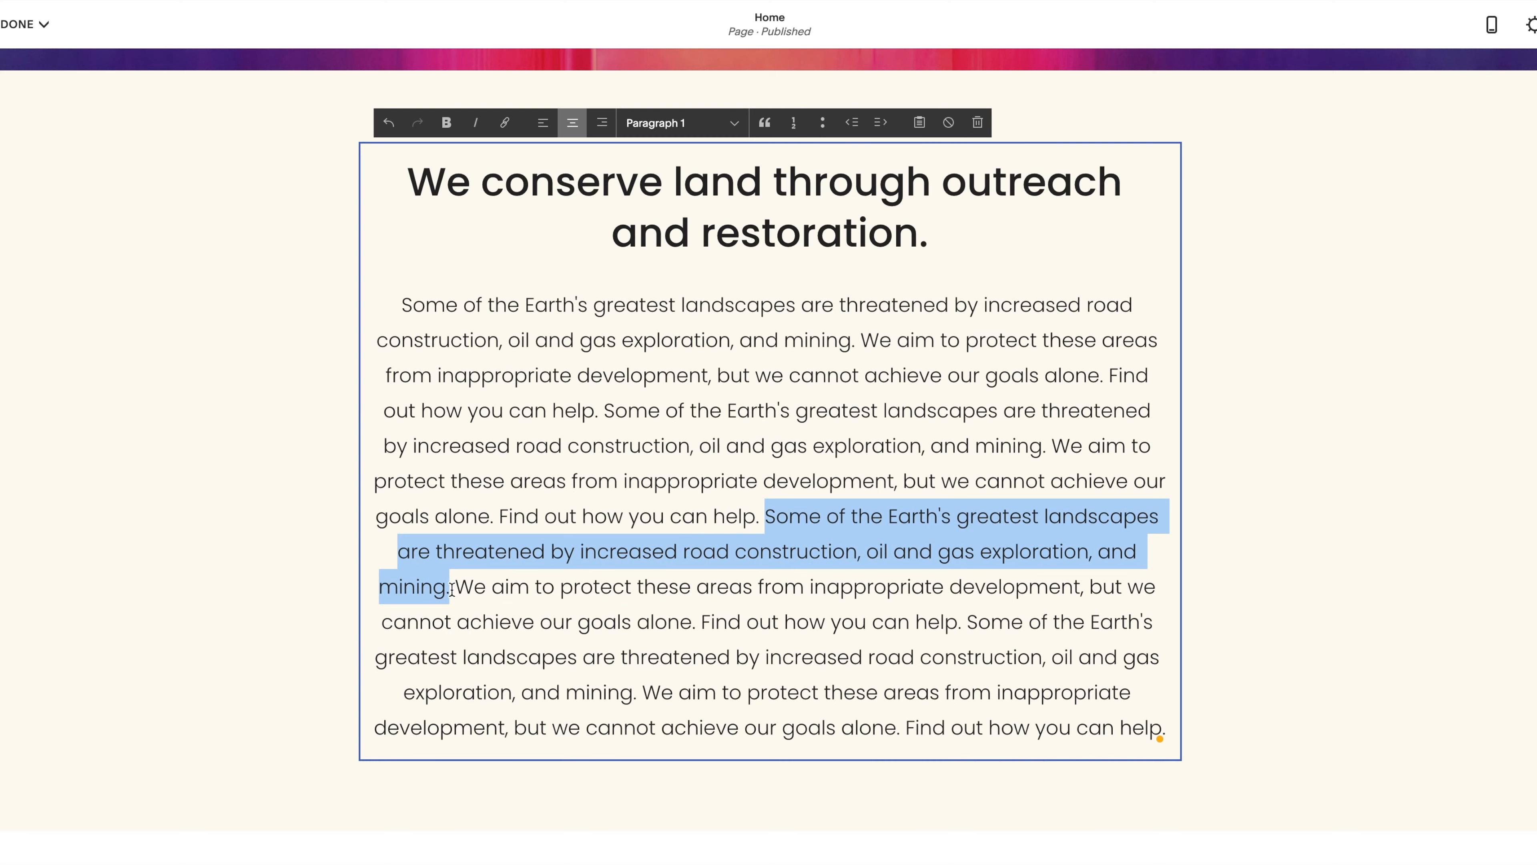
pyautogui.click(634, 182)
pyautogui.tripleClick(634, 182)
pyautogui.hotkey('ctrl', 'v')
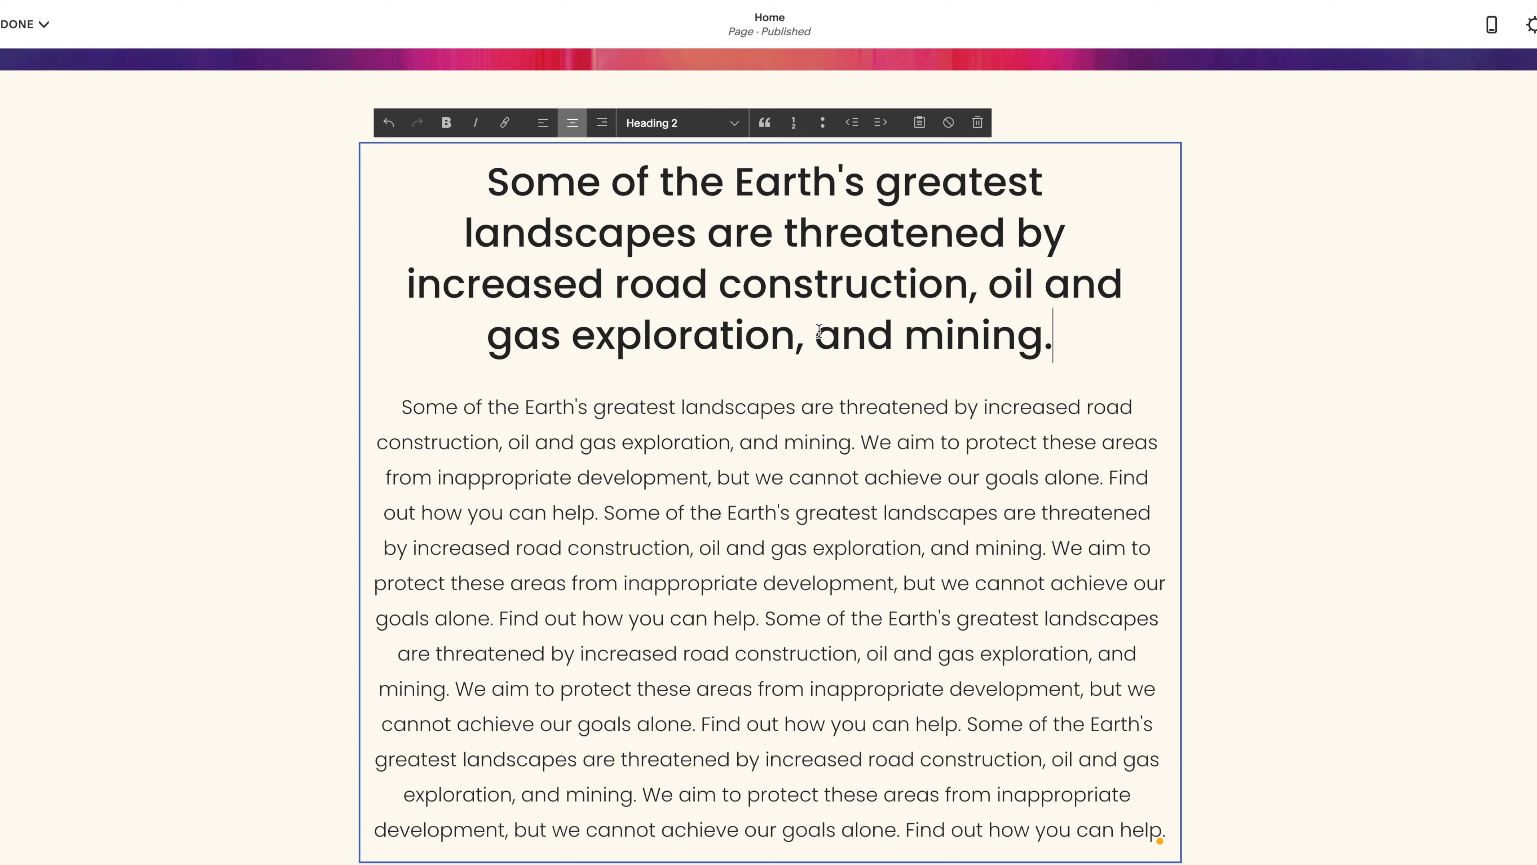
pyautogui.click(671, 129)
pyautogui.click(672, 142)
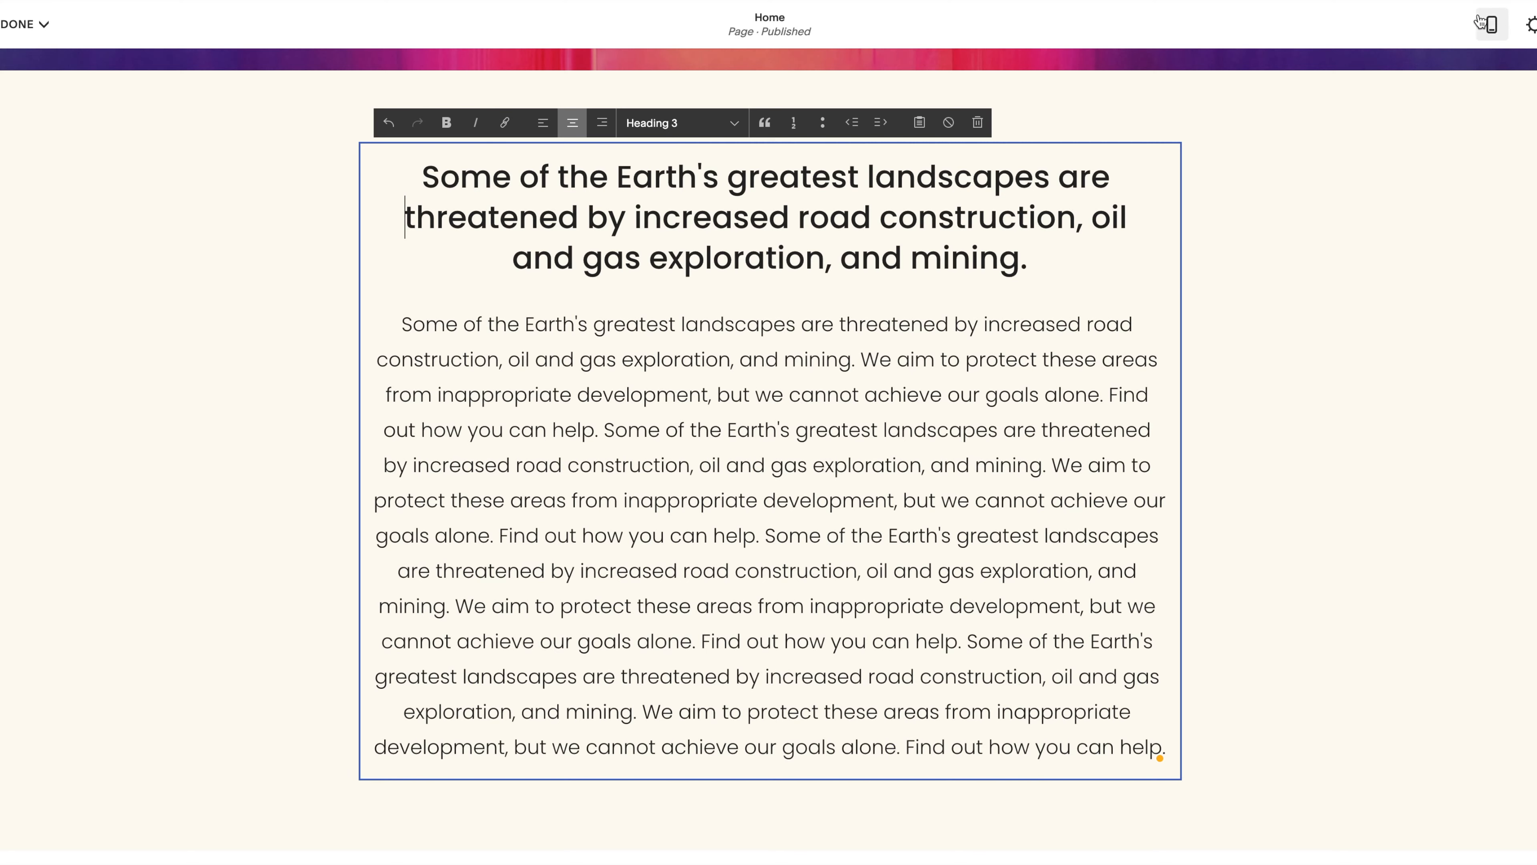
# - Review the long heading and body text in the mobile preview, and return to the desktop view
pyautogui.click(1492, 24)
pyautogui.scroll(2, 870, 458)
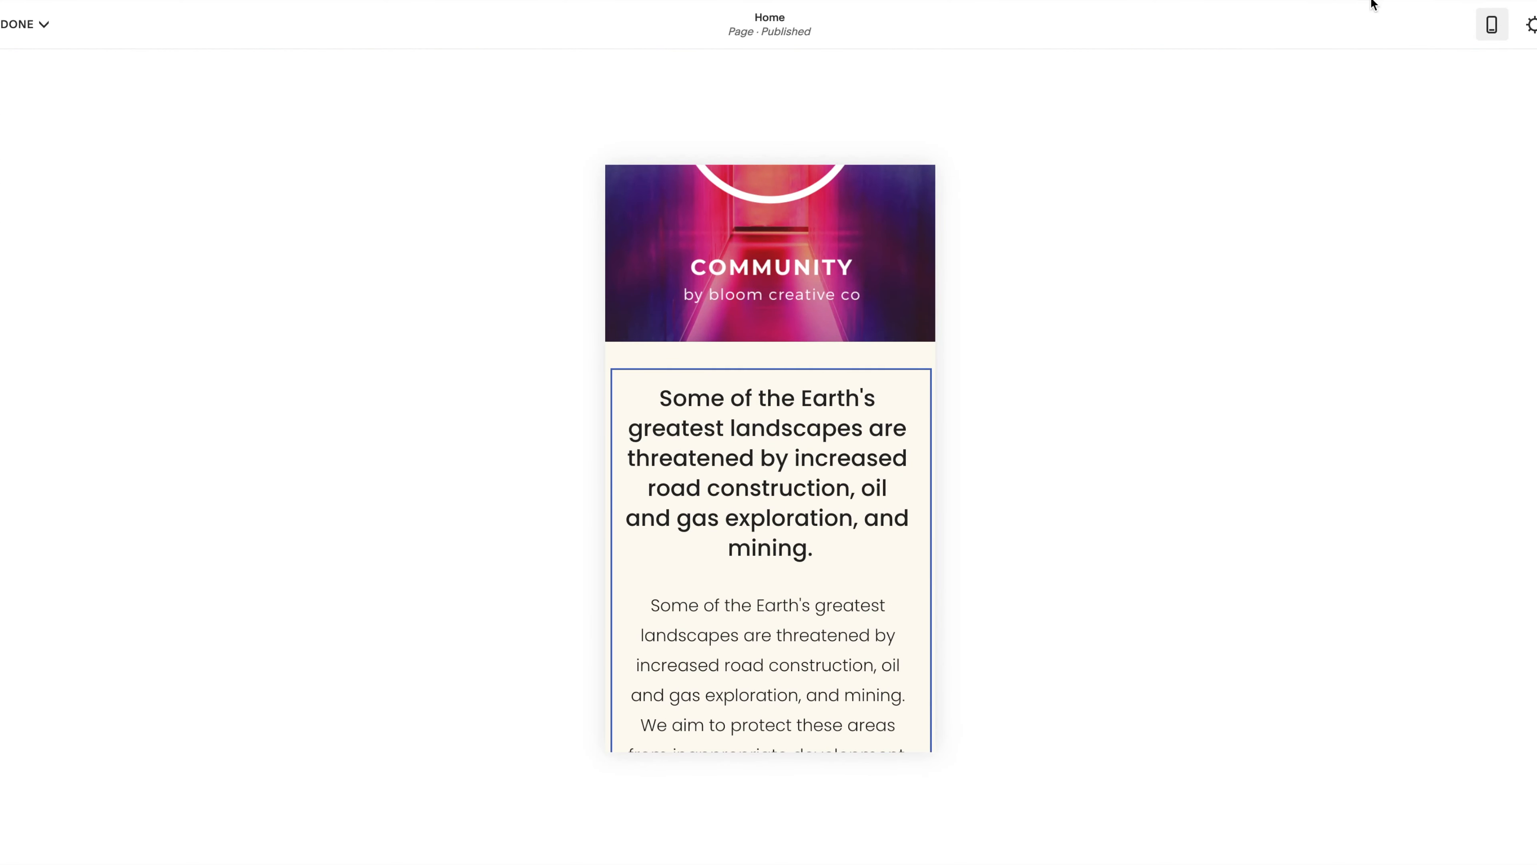
pyautogui.scroll(-10, 842, 537)
pyautogui.scroll(-6, 845, 537)
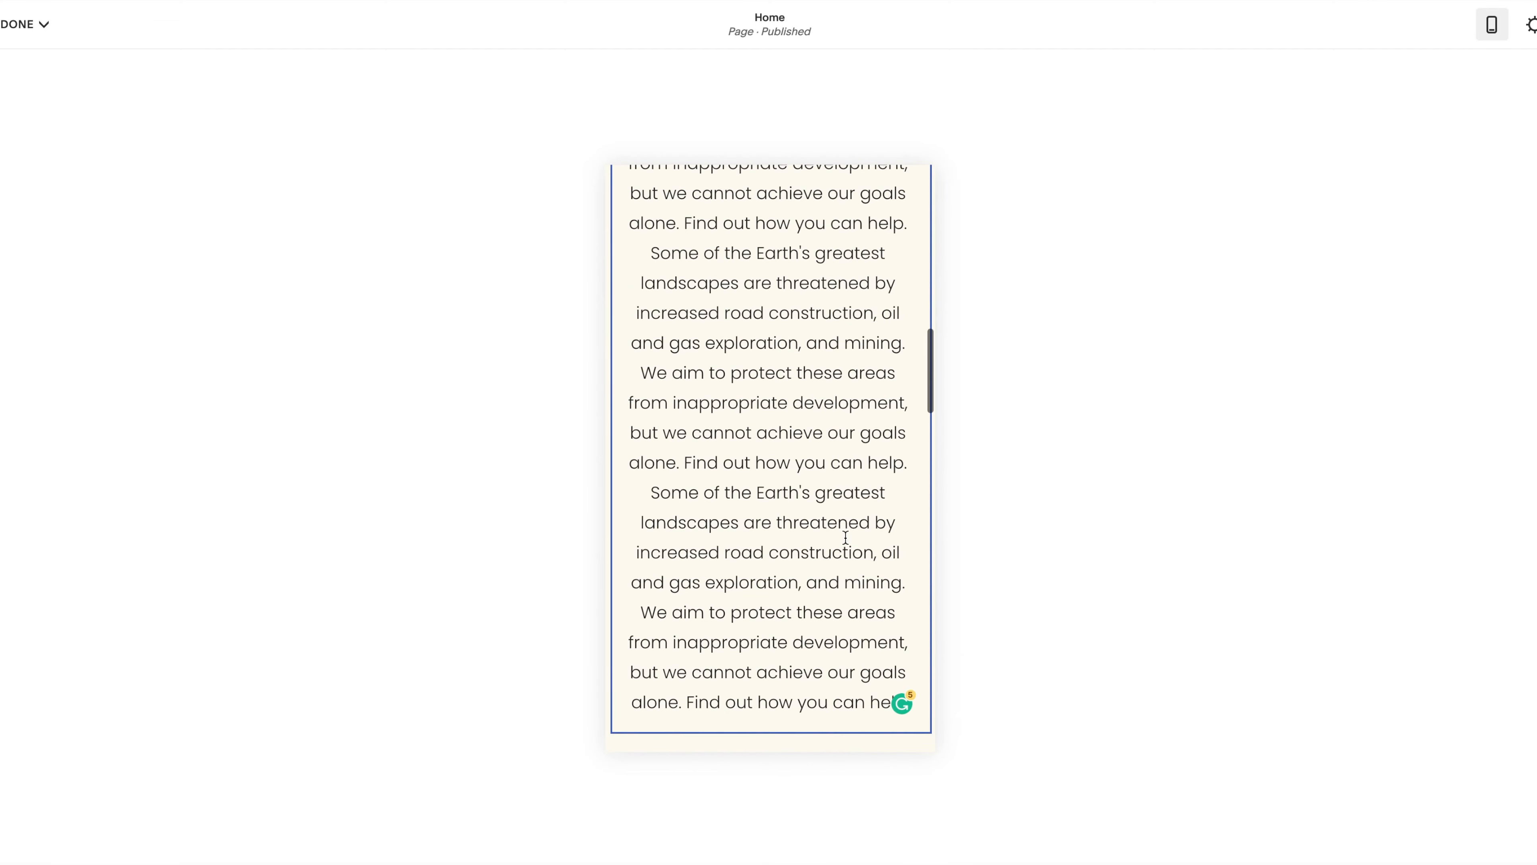
pyautogui.scroll(8, 845, 539)
pyautogui.click(1491, 29)
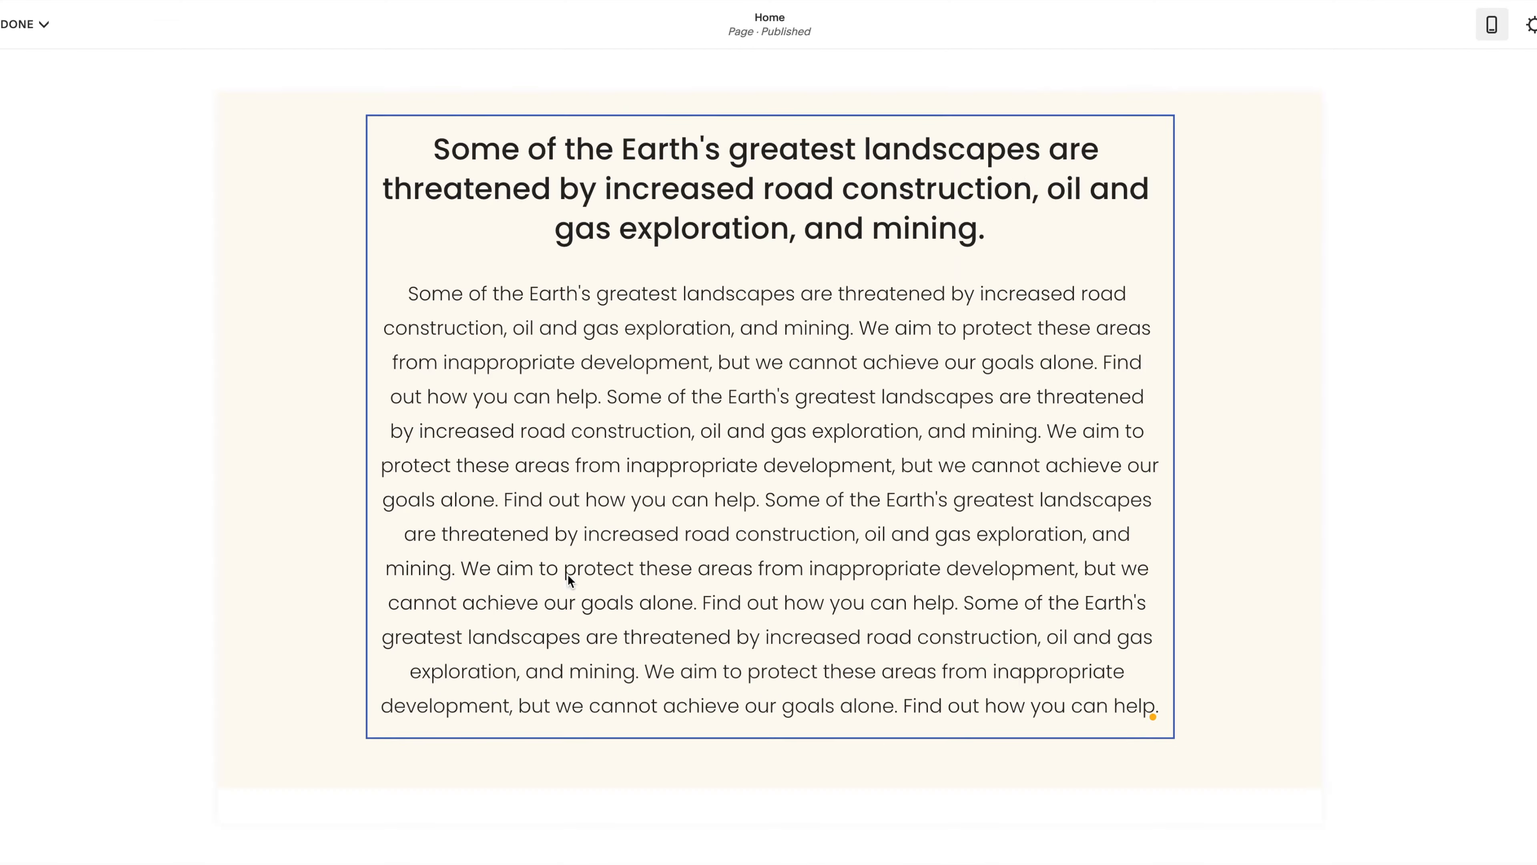
# - Break the long body text into four paragraphs, before the first "We aim to protect", the second "Find out how" and the last "Some of the Earth's"
pyautogui.click(858, 389)
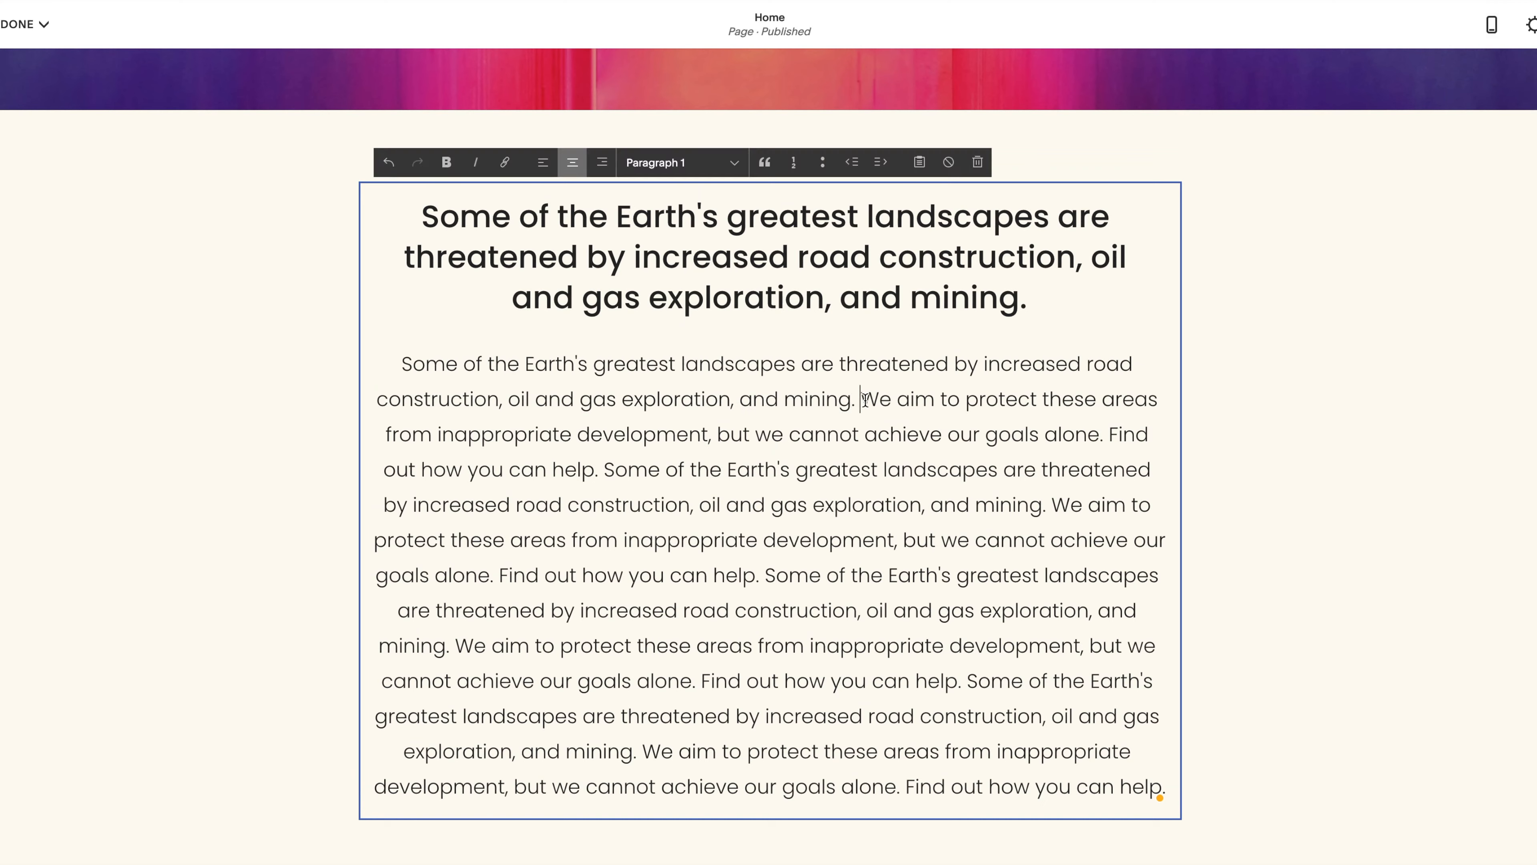
pyautogui.press('Return')
pyautogui.click(901, 598)
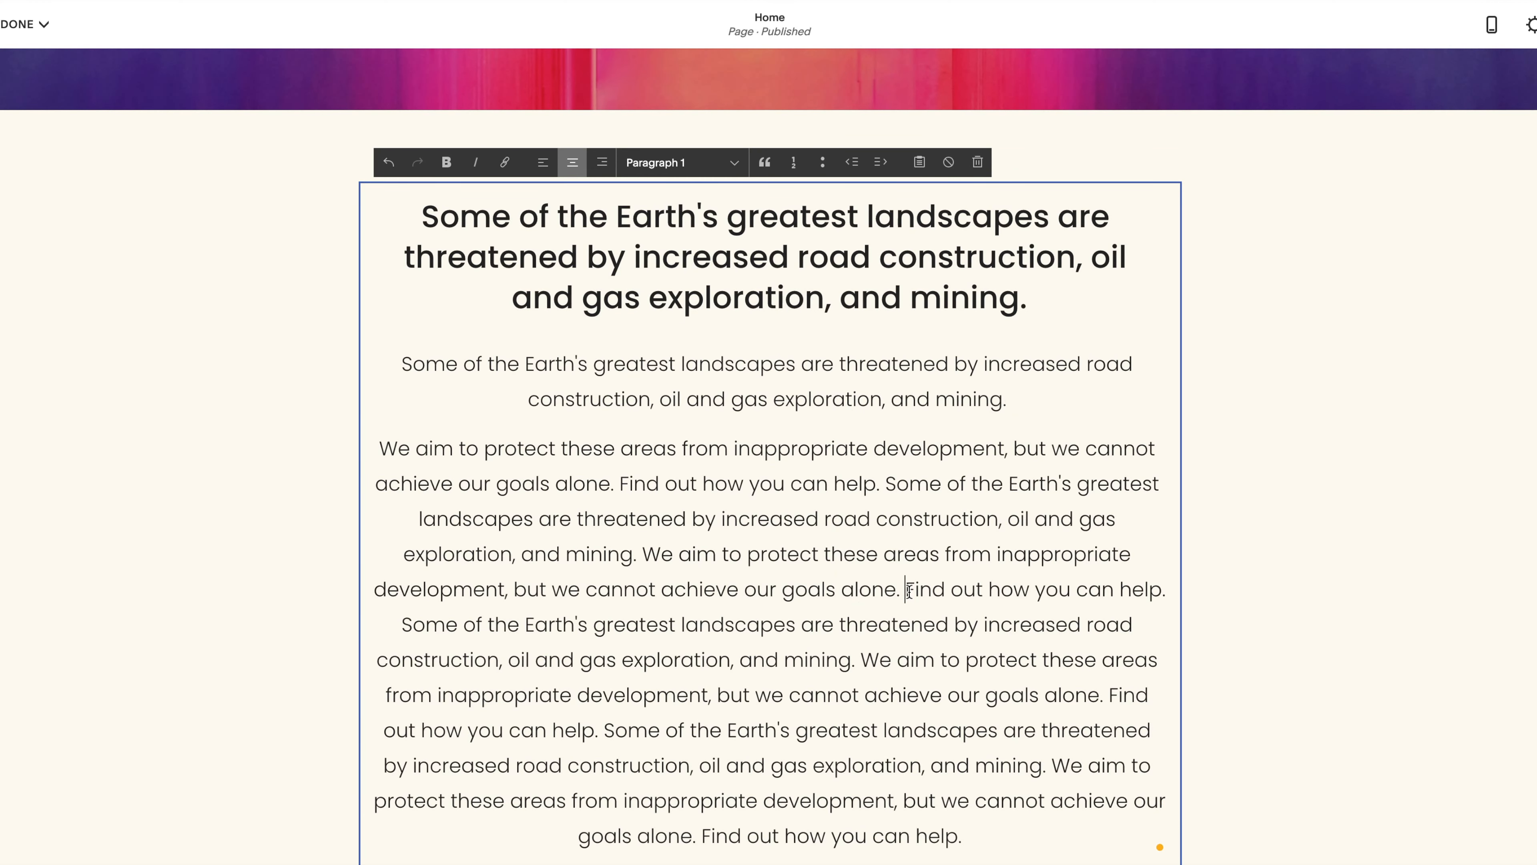
pyautogui.press('Return')
pyautogui.scroll(-3, 888, 628)
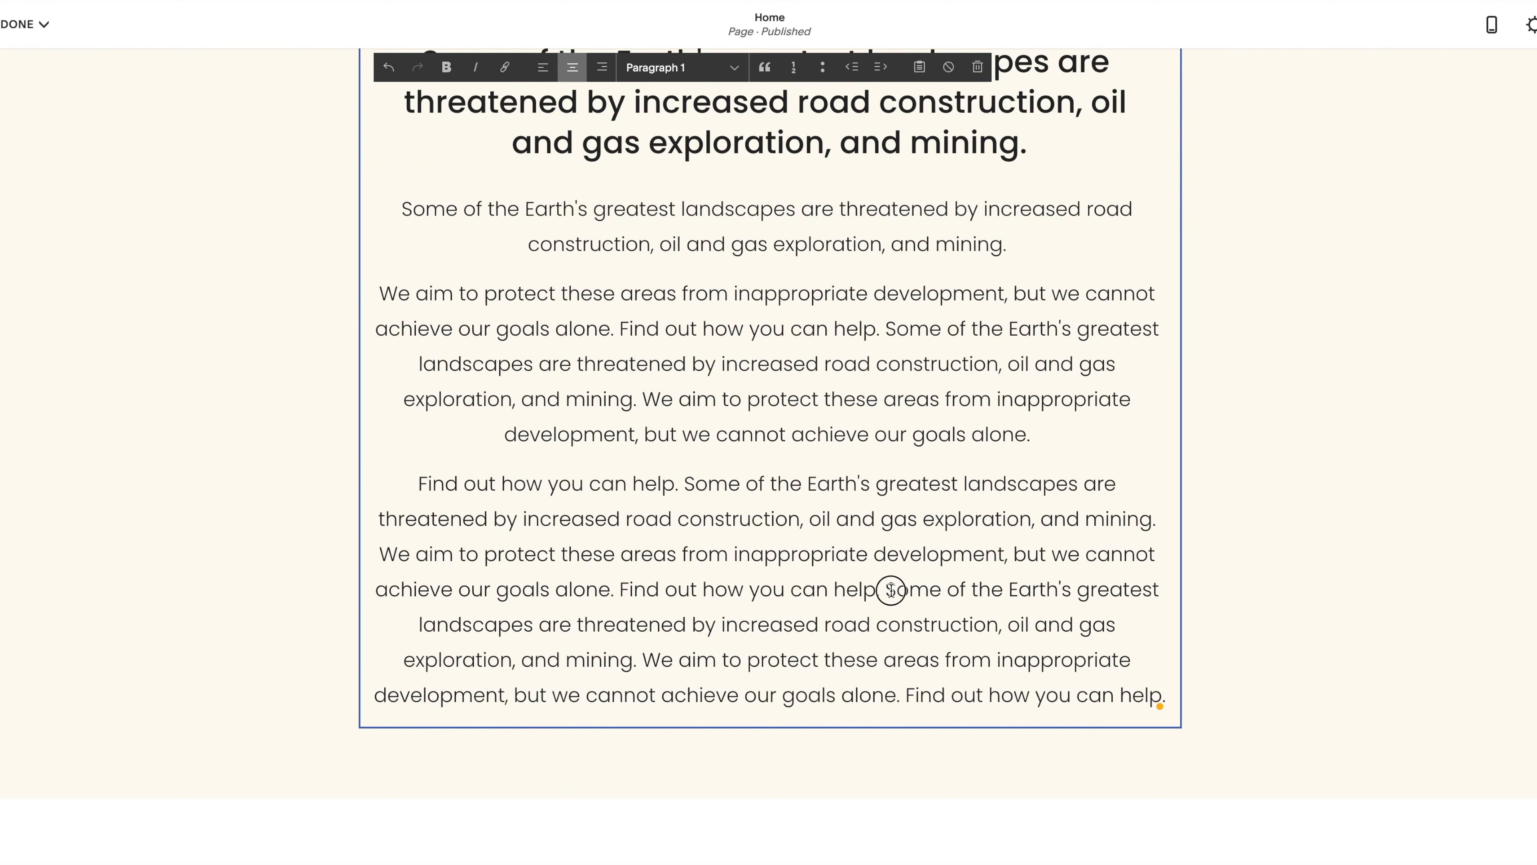
pyautogui.press('Return')
pyautogui.click(709, 435)
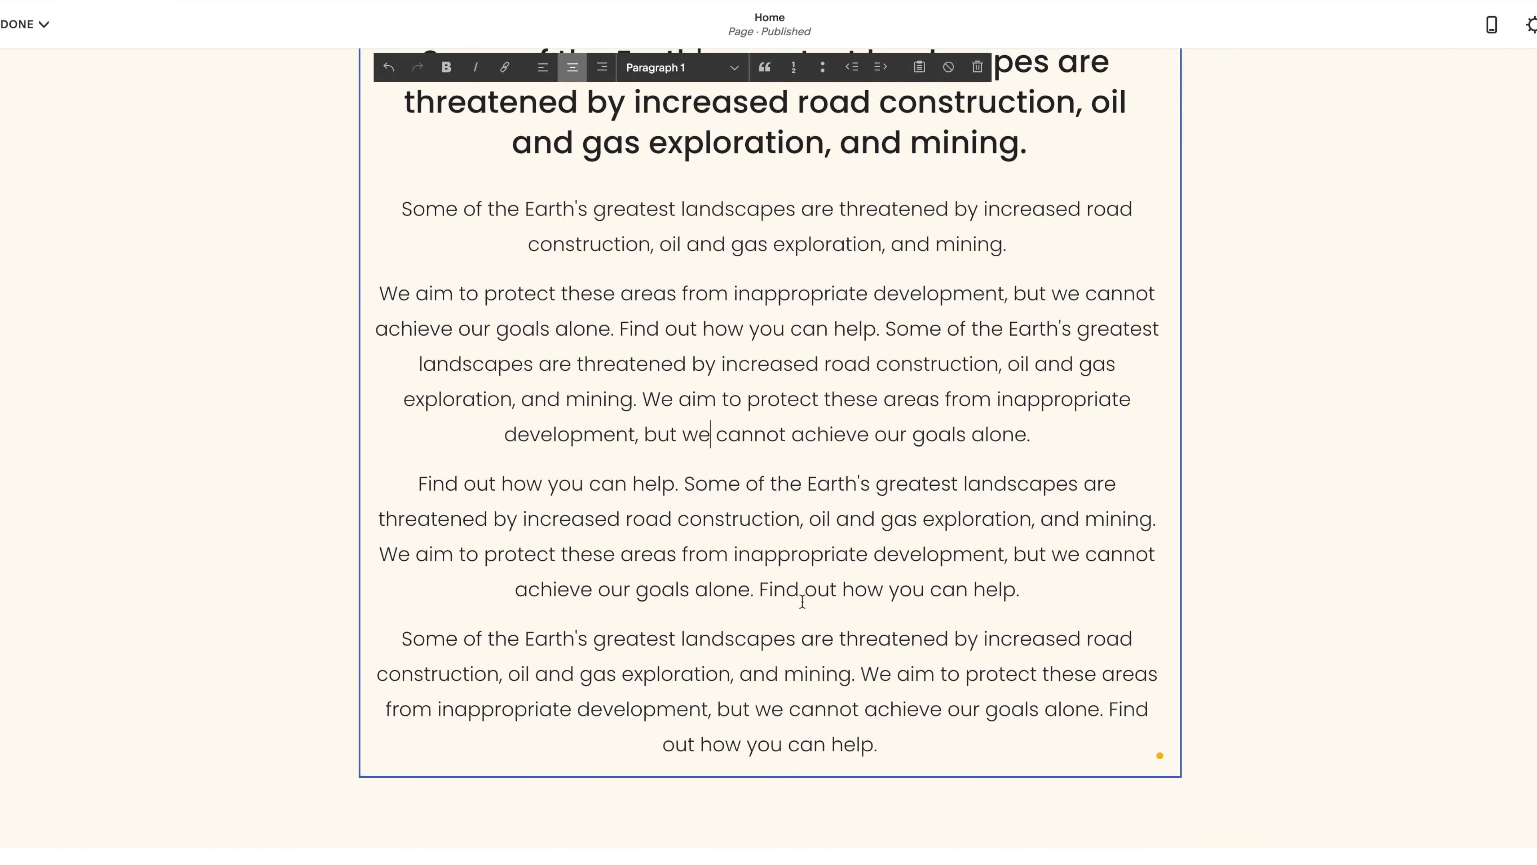
# - Separate the last "Some of the Earth's greatest landscapes… and mining." sentence onto its own line and format it as Heading 4
pyautogui.click(860, 673)
pyautogui.press('Return')
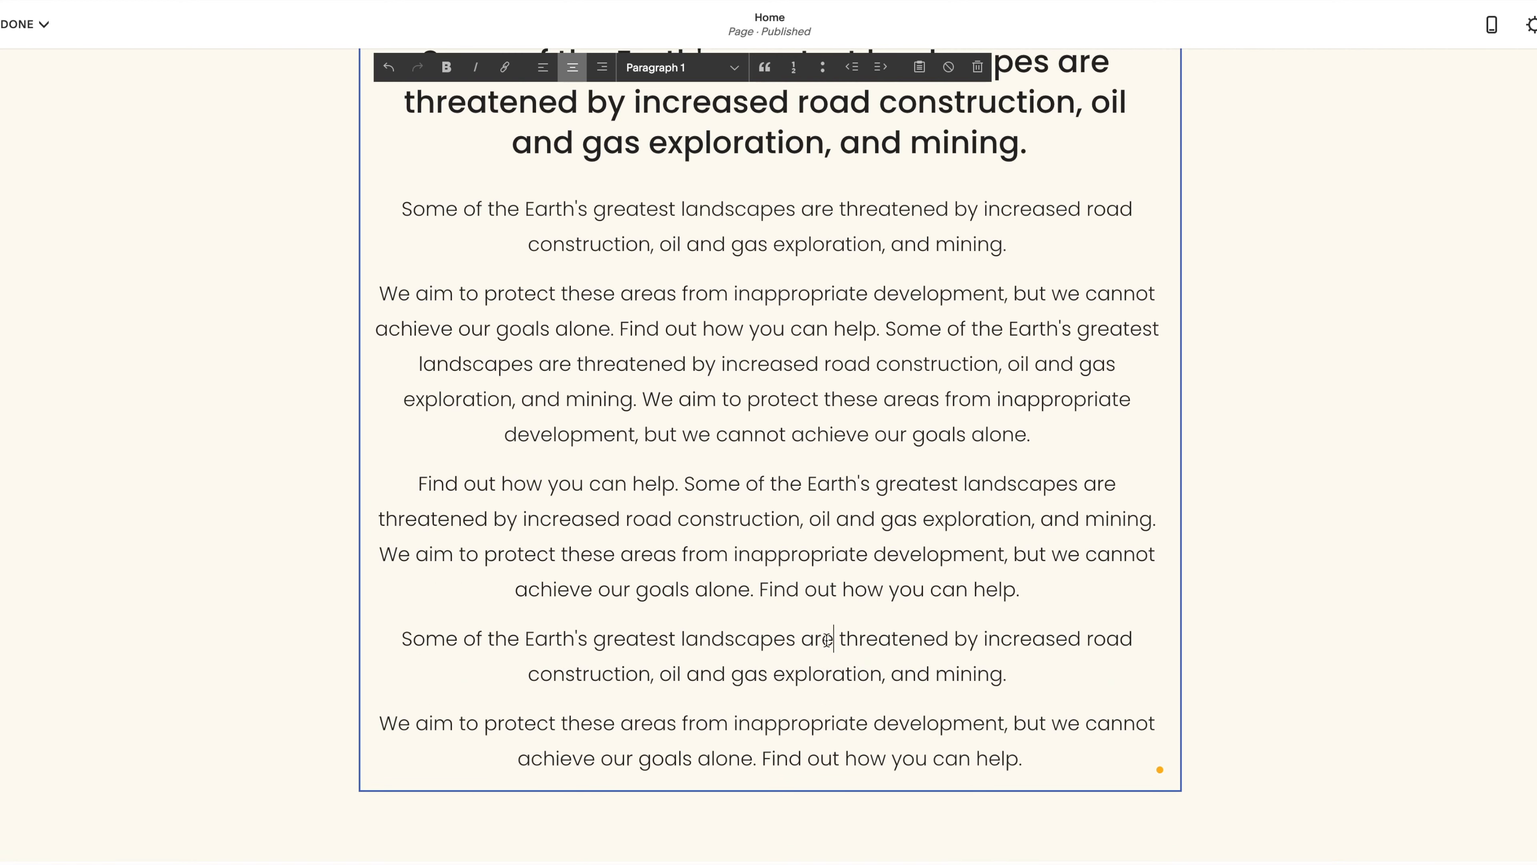
pyautogui.click(677, 68)
pyautogui.click(681, 48)
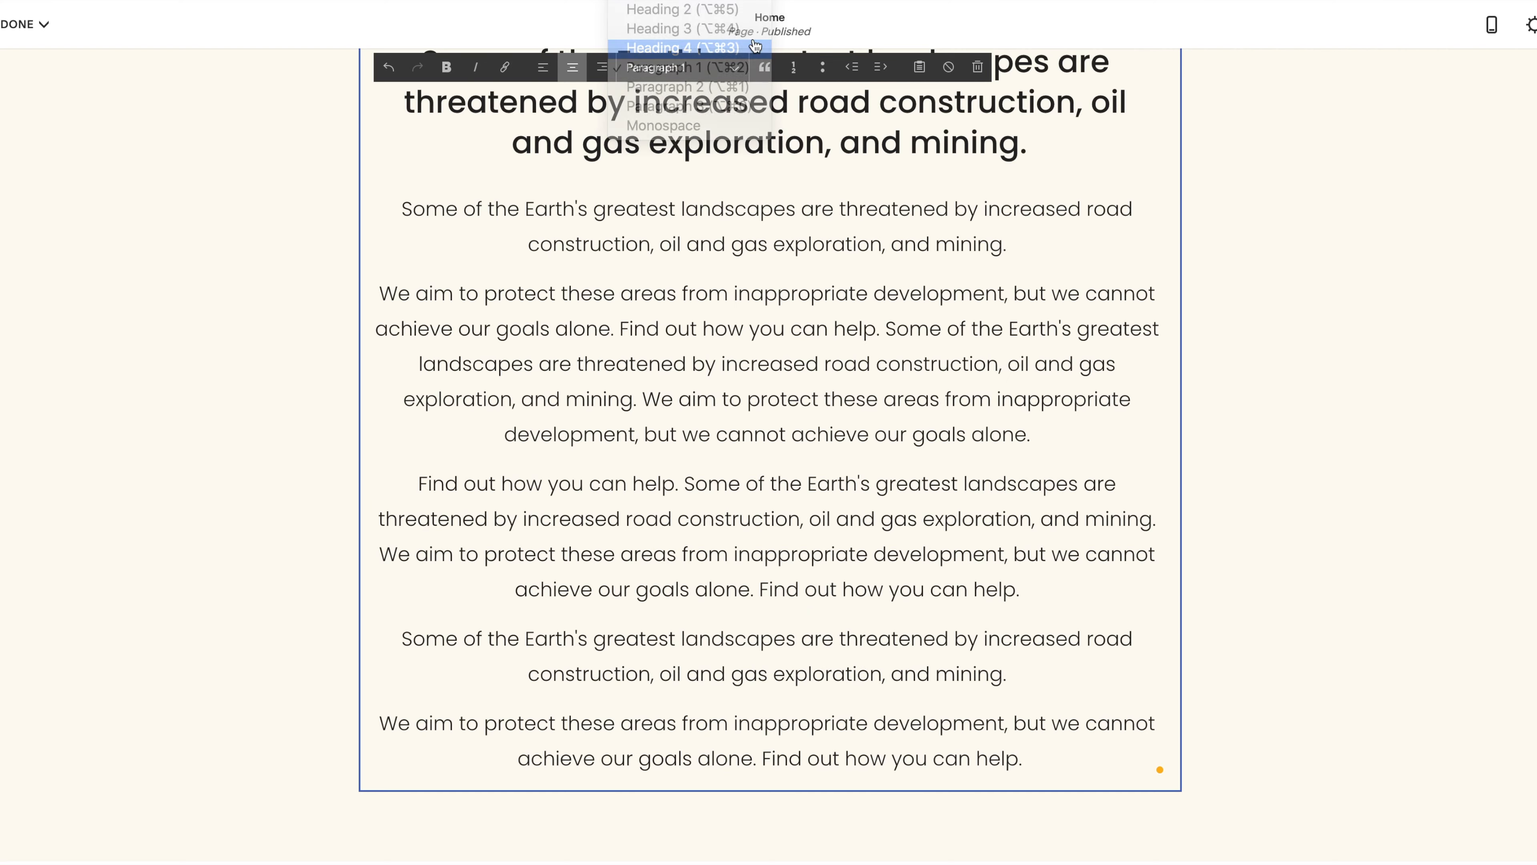
pyautogui.scroll(-1, 928, 626)
pyautogui.scroll(-3, 927, 628)
pyautogui.scroll(5, 710, 333)
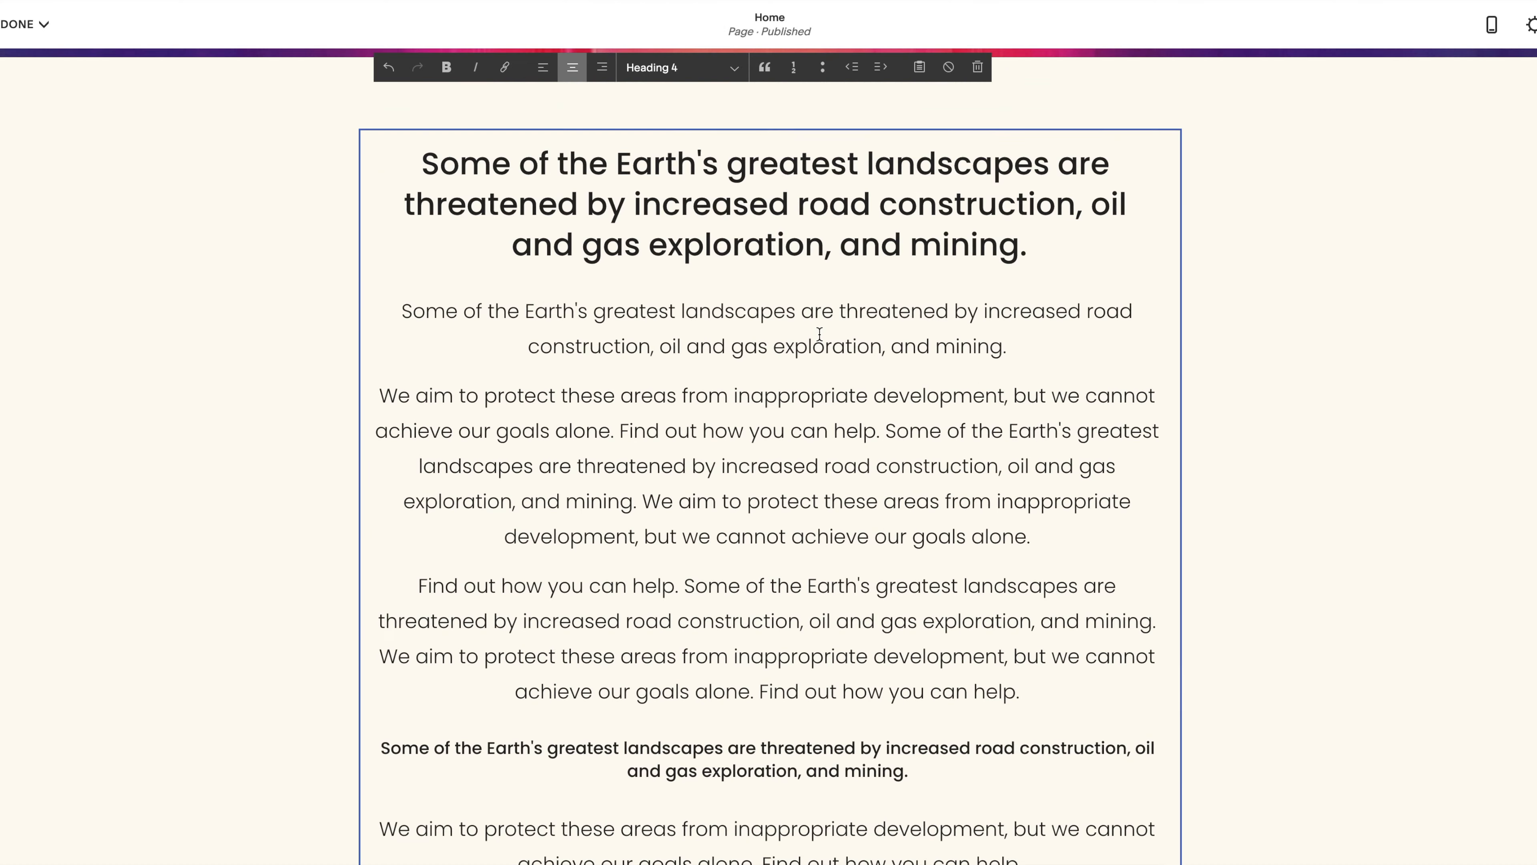
# - Split the second paragraph before its first "Find out how you can help" and format the "We aim to protect these areas…" sentence as Heading 4
pyautogui.click(620, 433)
pyautogui.press('Return')
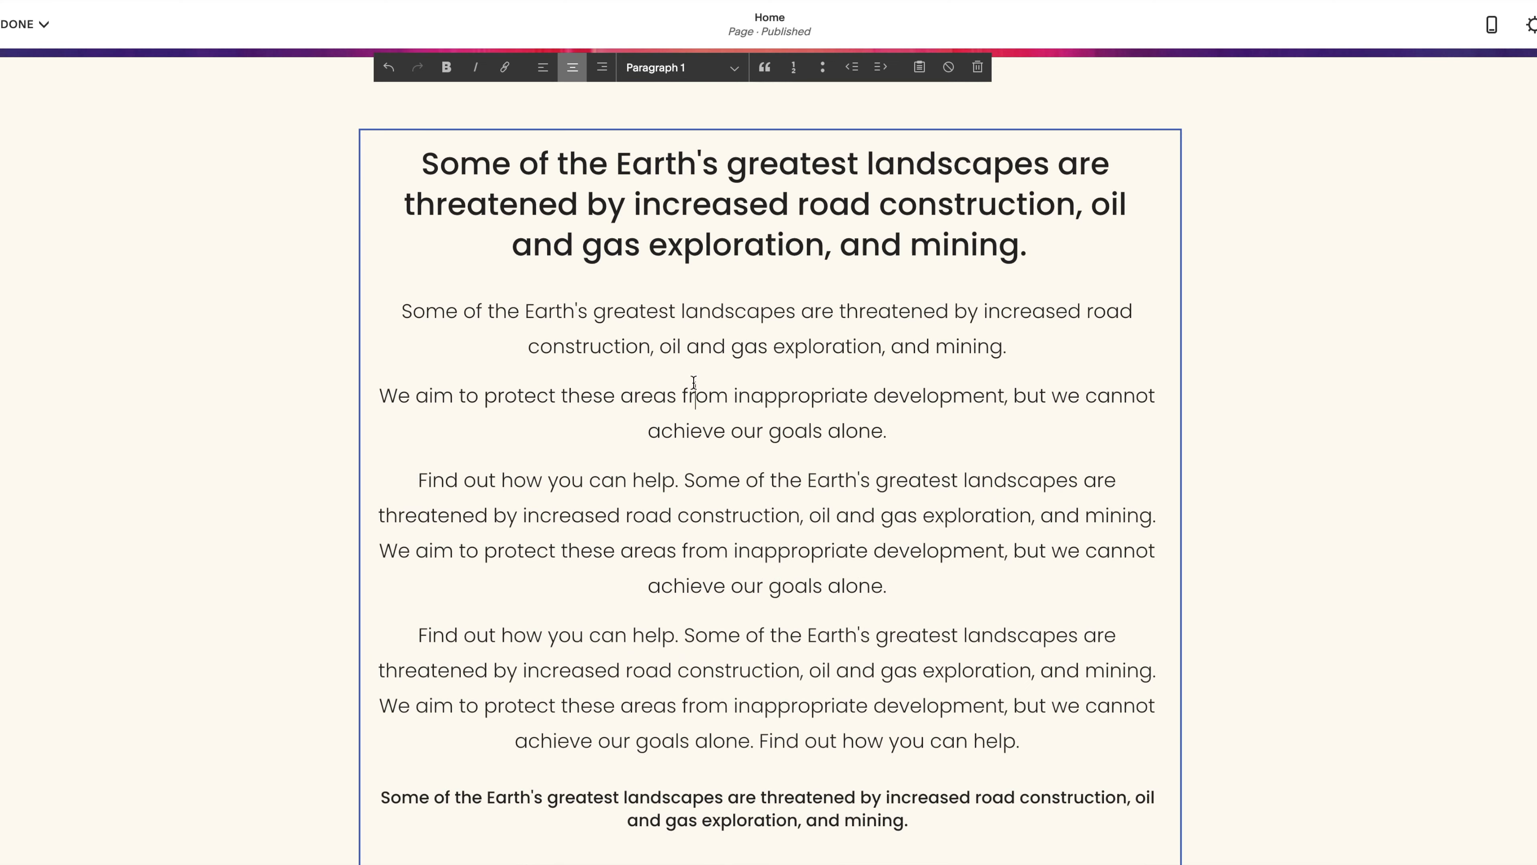
pyautogui.click(672, 67)
pyautogui.click(684, 46)
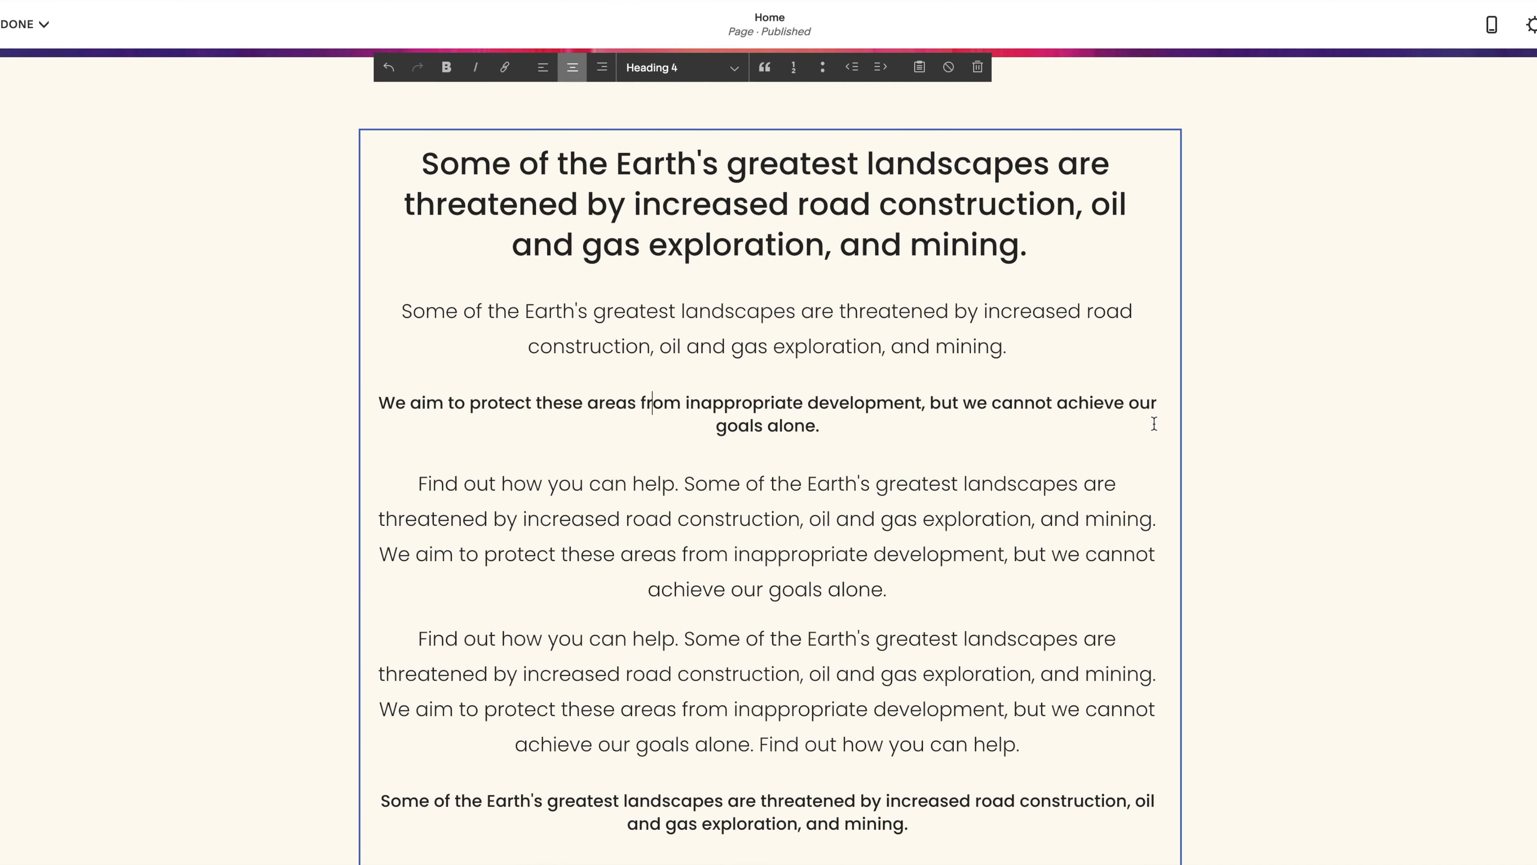
# - Review the broken-up paragraphs and Heading 4 subheadings on desktop and in the mobile preview, ending back in the desktop view
pyautogui.scroll(-3, 1101, 597)
pyautogui.scroll(3, 1102, 597)
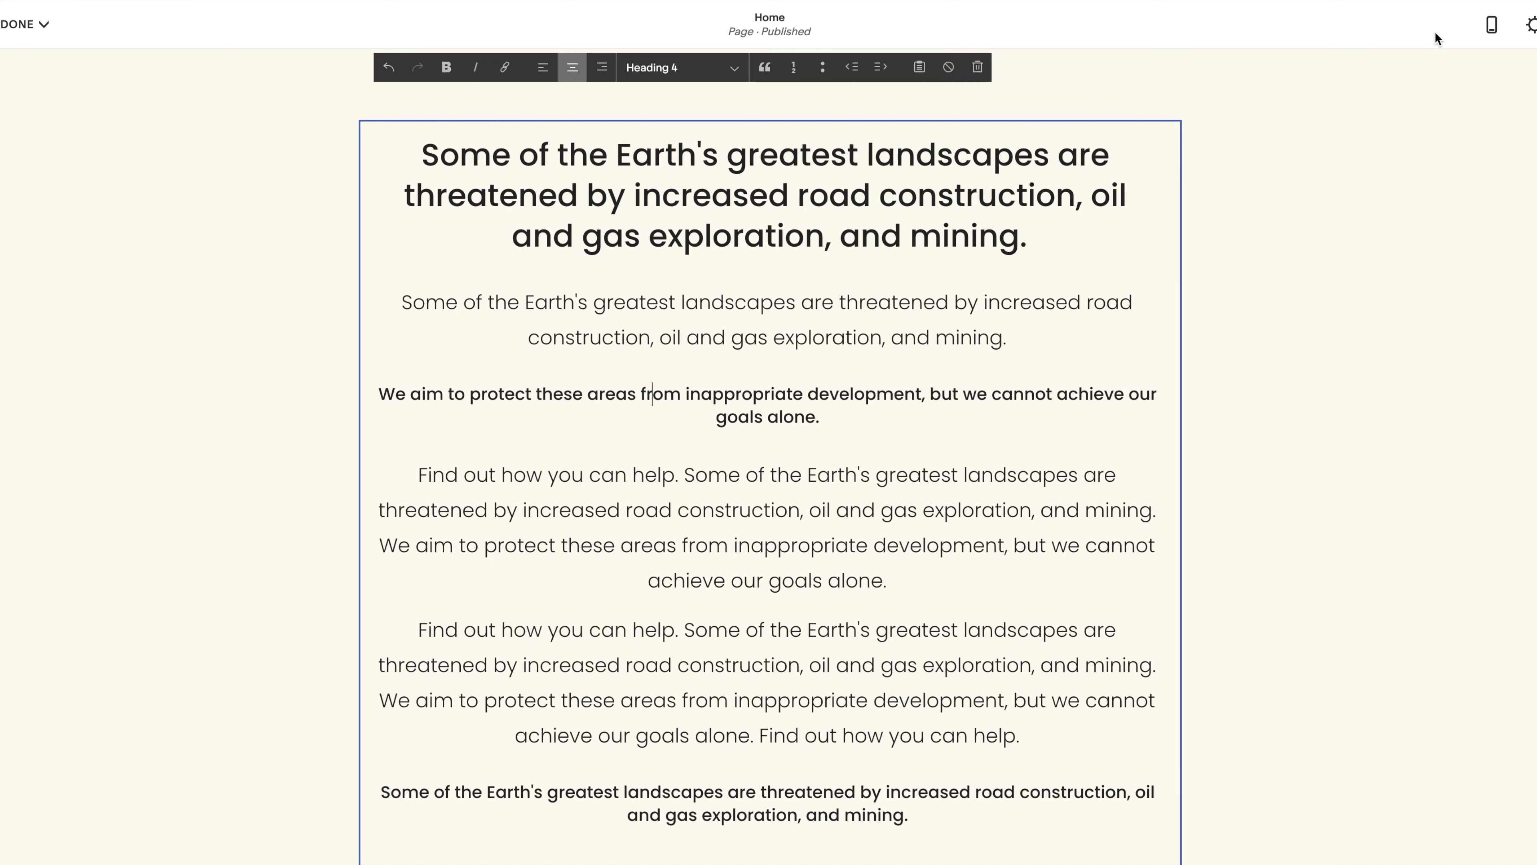
pyautogui.click(1492, 24)
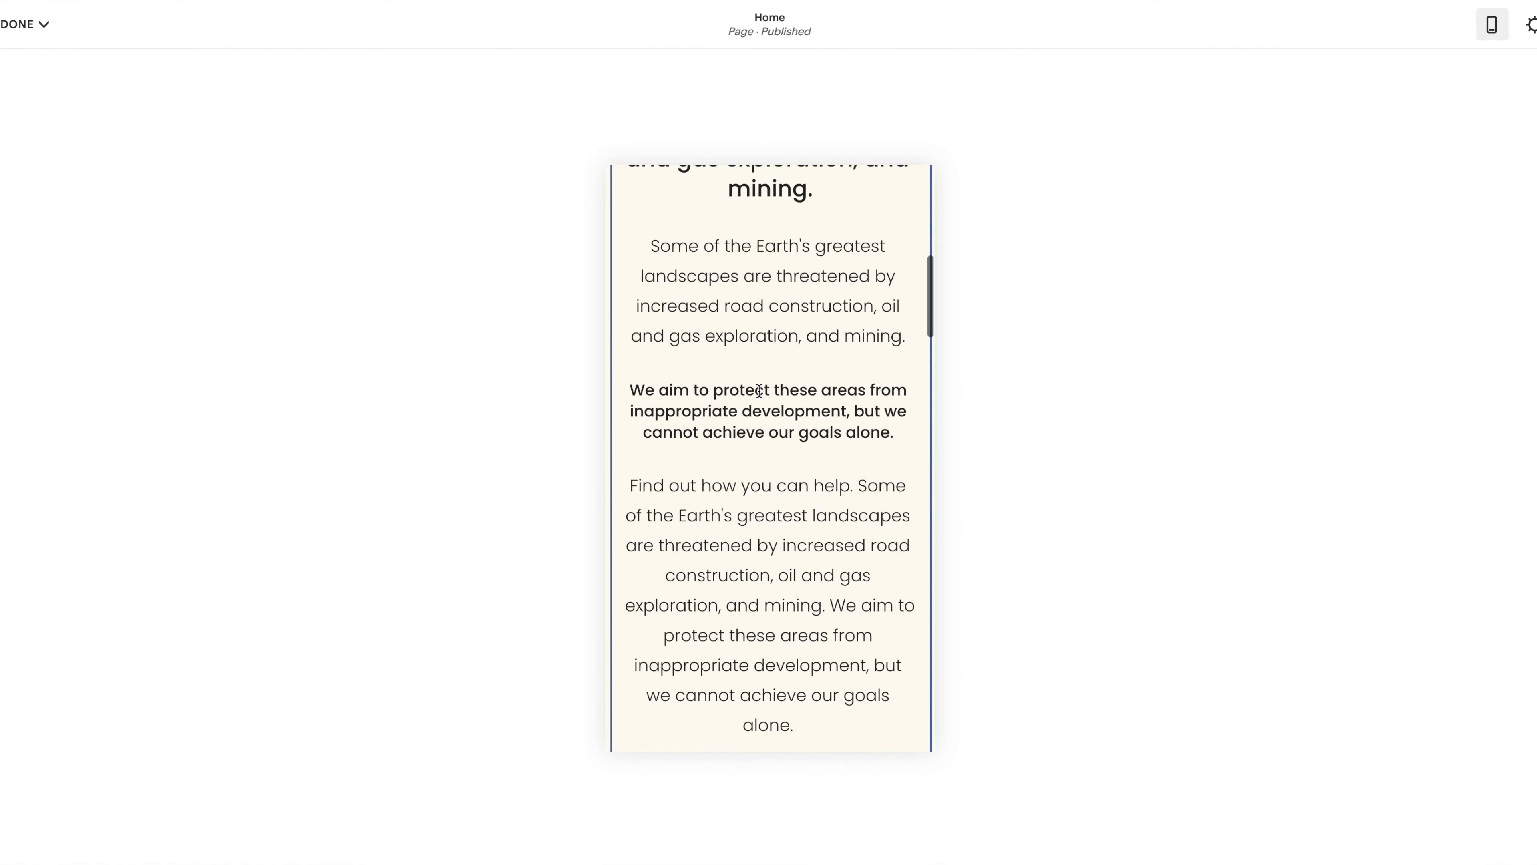
pyautogui.scroll(5, 758, 391)
pyautogui.scroll(-10, 759, 391)
pyautogui.scroll(-4, 759, 391)
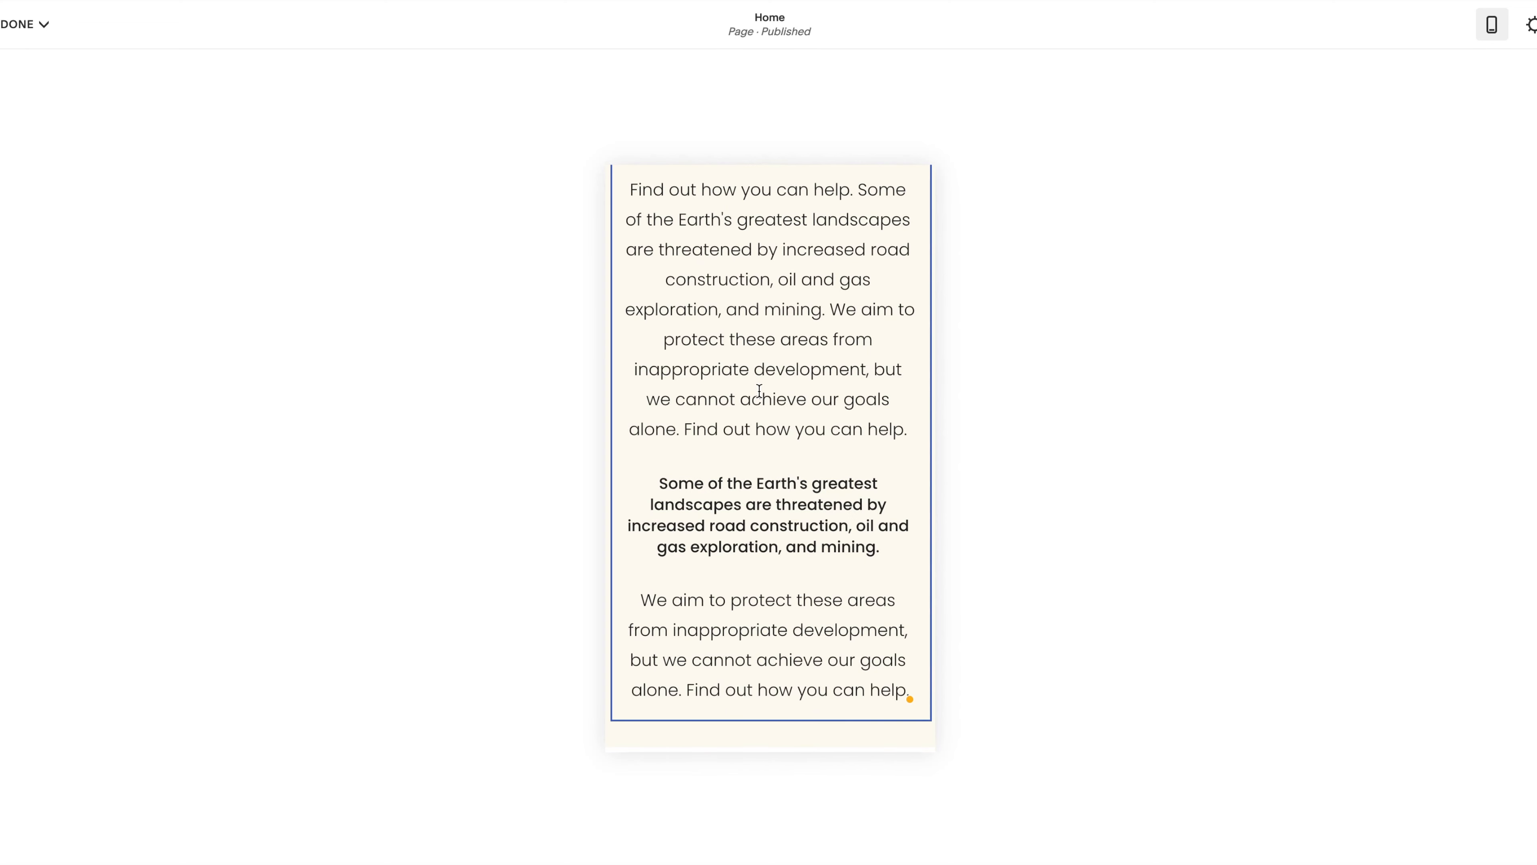
pyautogui.click(1492, 26)
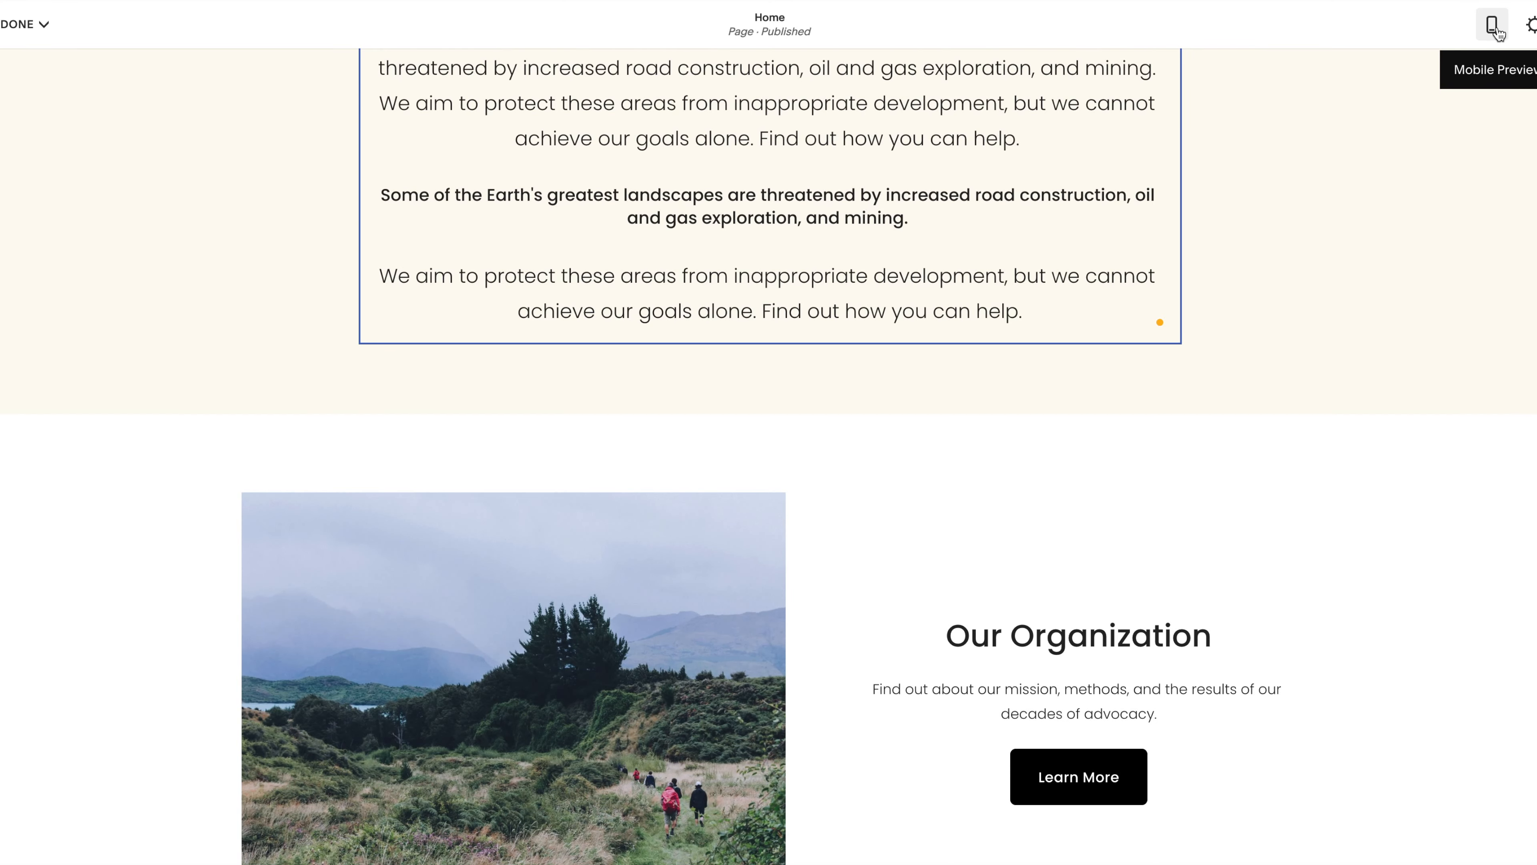
# - Insert a Line block directly below the "We aim to protect these areas…" subheading to divide the text
pyautogui.scroll(8, 1421, 284)
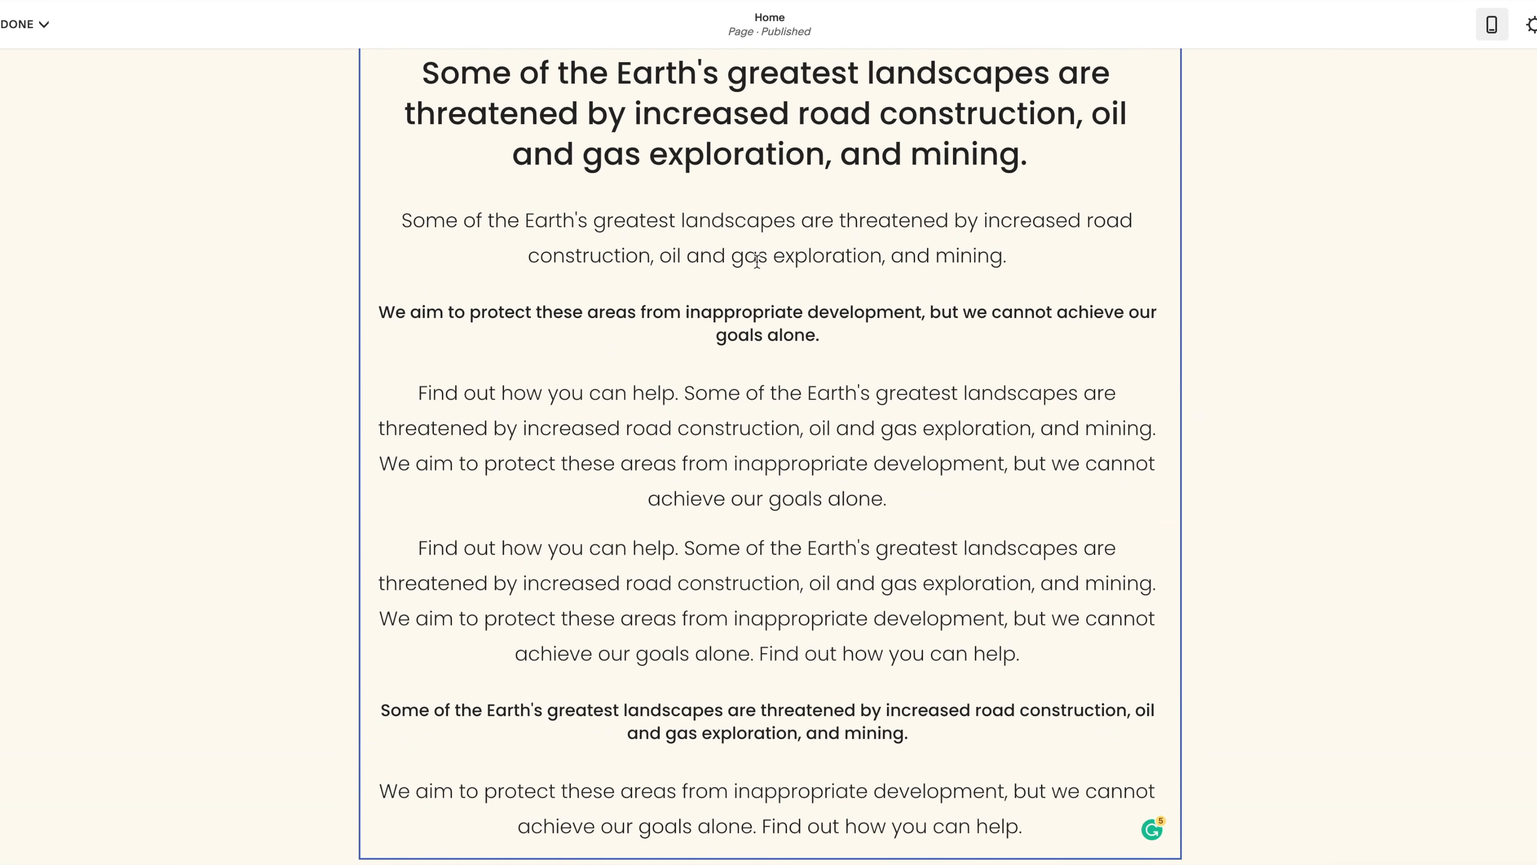
pyautogui.click(757, 259)
pyautogui.click(737, 391)
pyautogui.click(754, 362)
pyautogui.click(671, 285)
pyautogui.click(293, 330)
pyautogui.click(768, 359)
pyautogui.click(1296, 271)
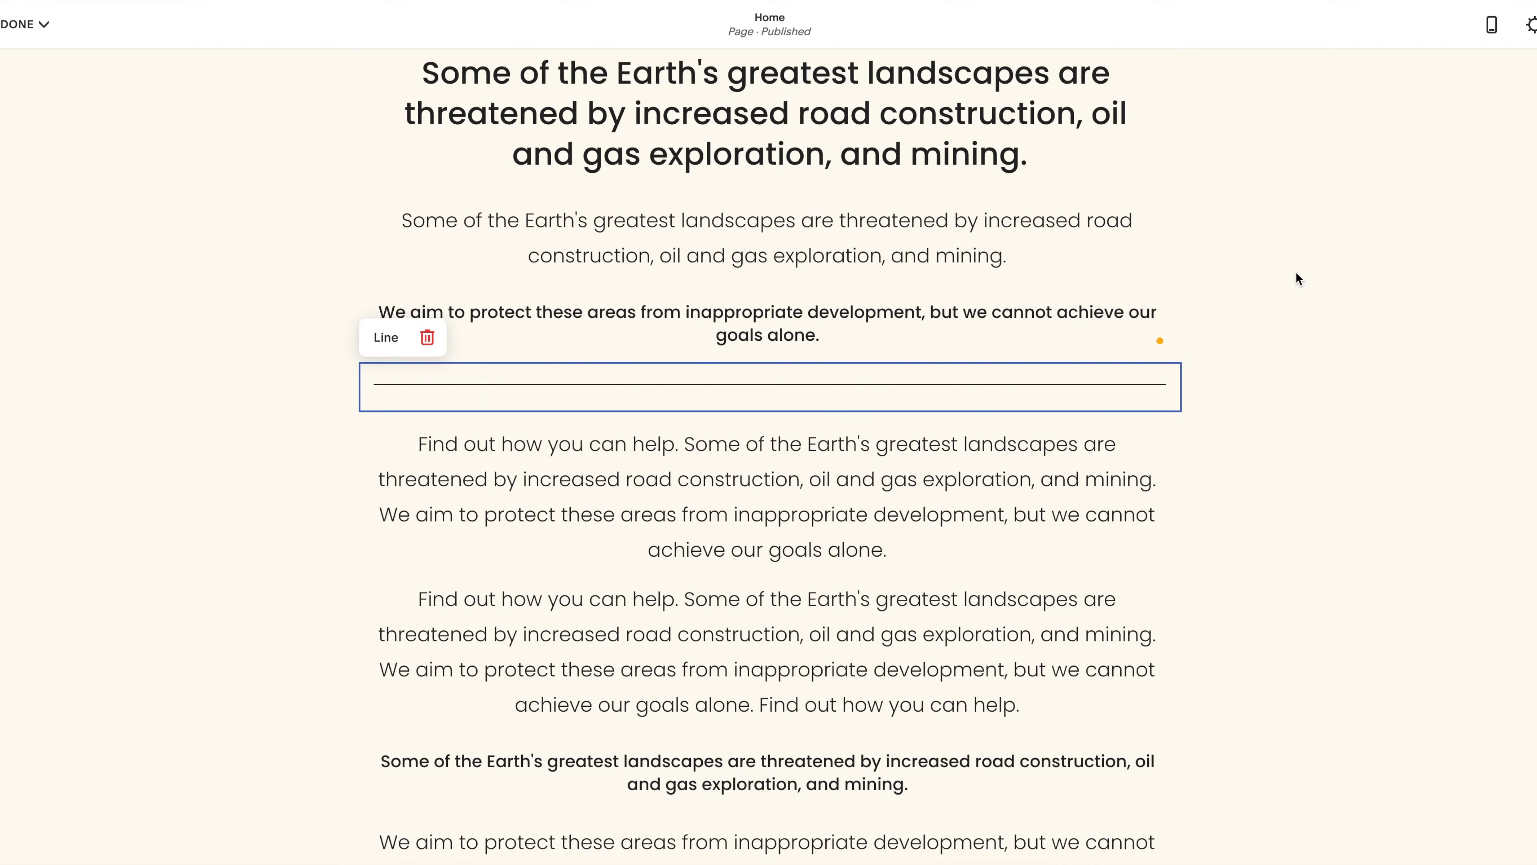
# - Left-align all of the text in the block beneath the divider line
pyautogui.click(669, 444)
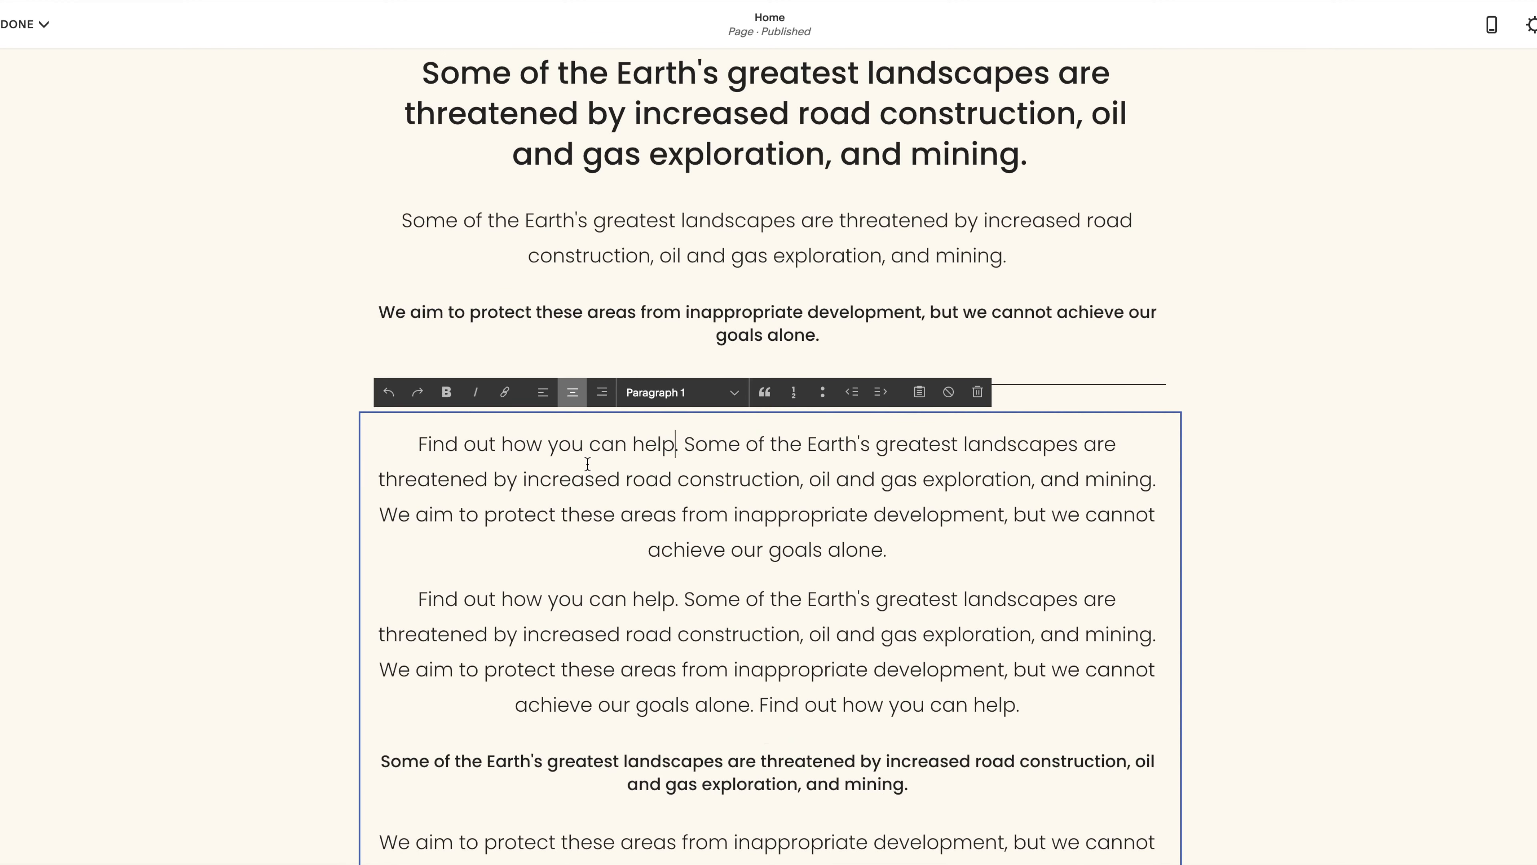
pyautogui.hotkey('ctrl', 'a')
pyautogui.click(542, 392)
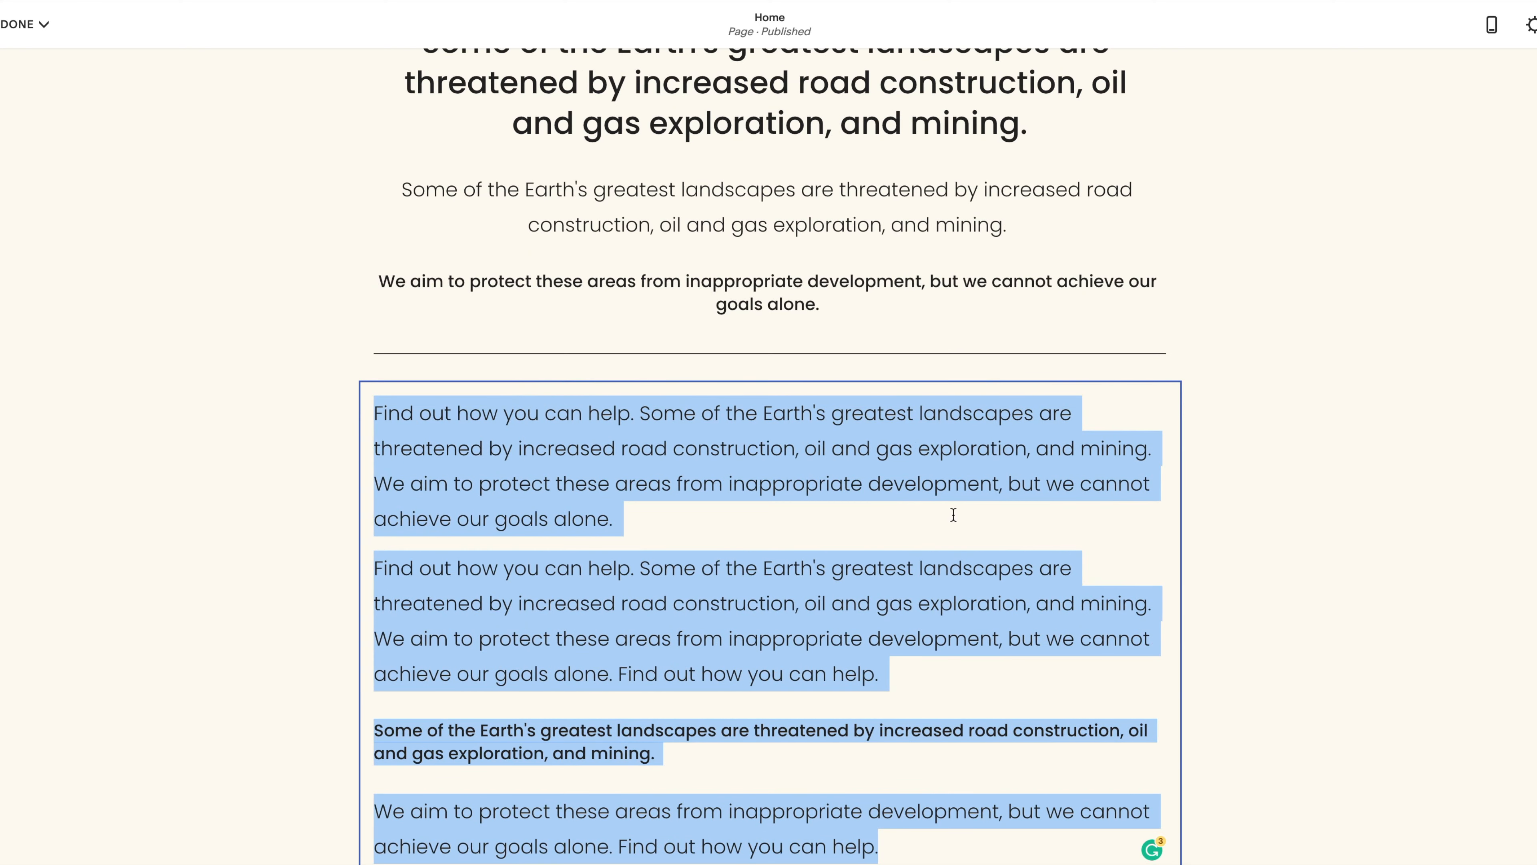
pyautogui.click(1166, 571)
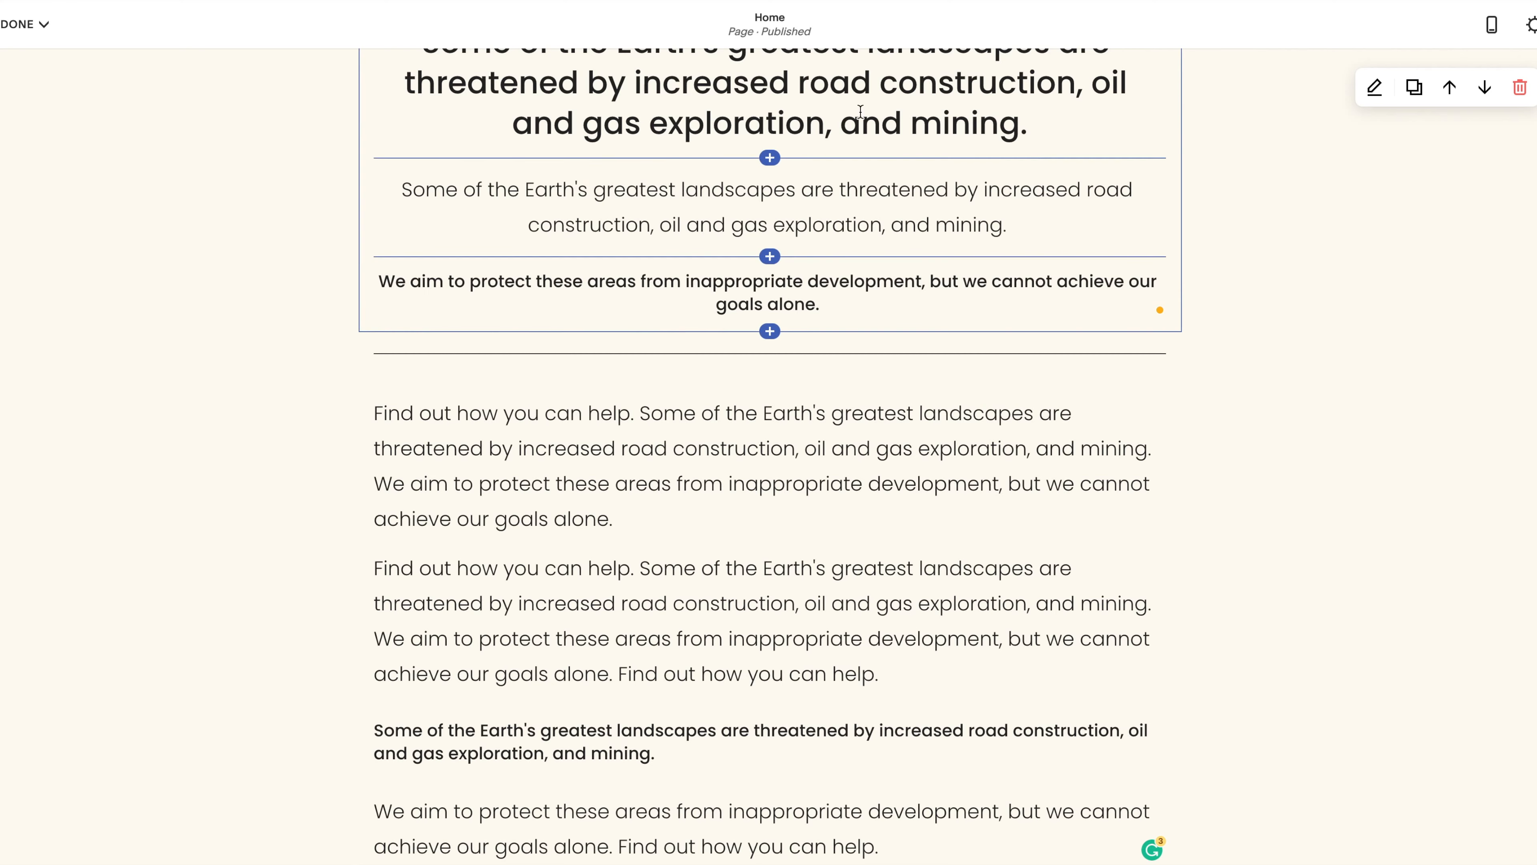
# - Compare the readability of the centred text above the divider line with the left-aligned paragraphs below it
pyautogui.scroll(3, 834, 99)
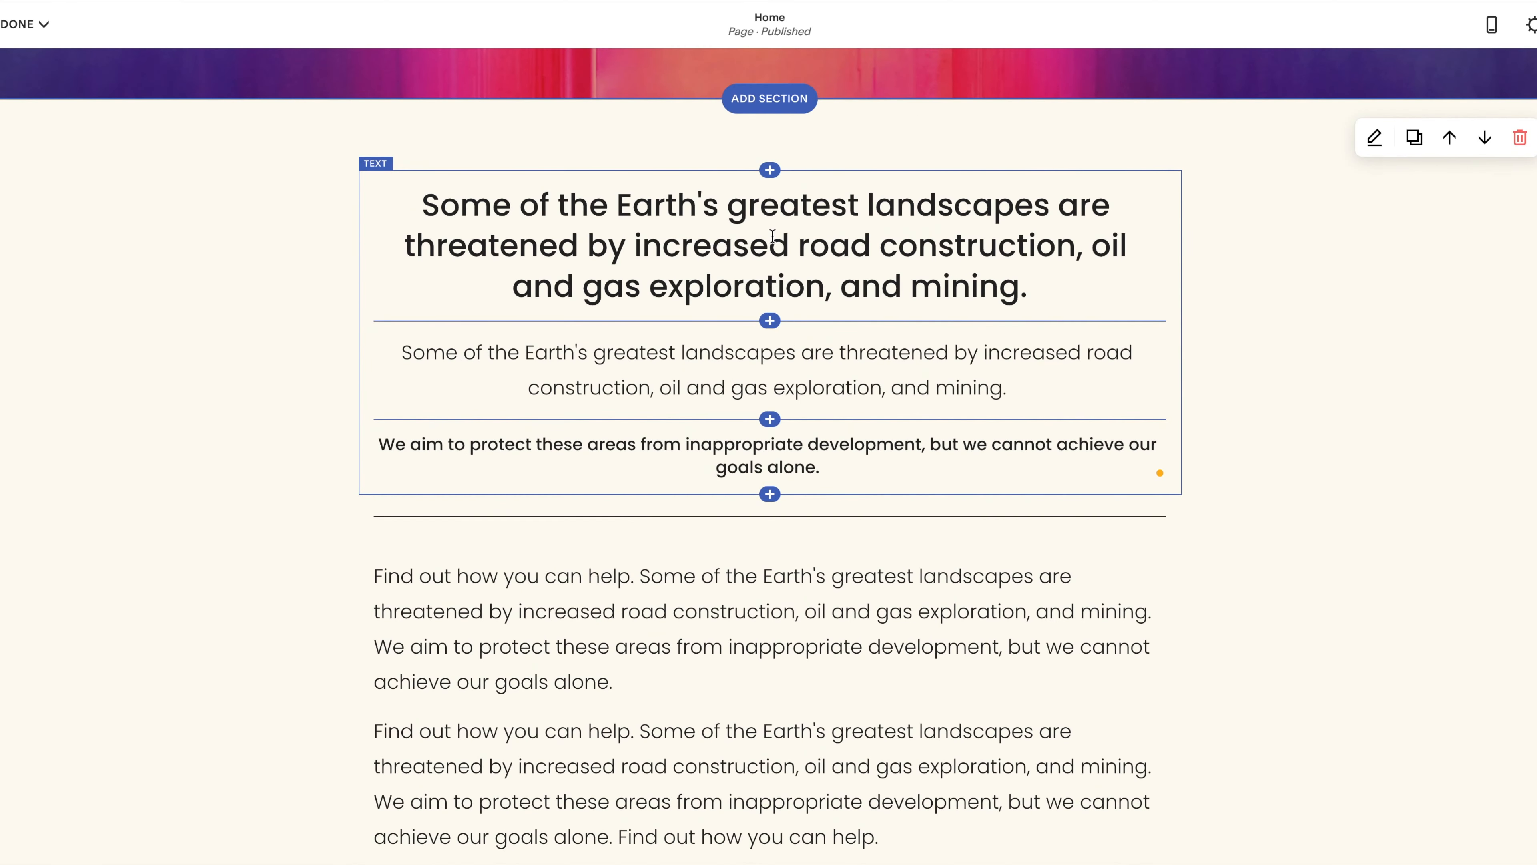
pyautogui.scroll(-9, 731, 572)
pyautogui.scroll(5, 731, 572)
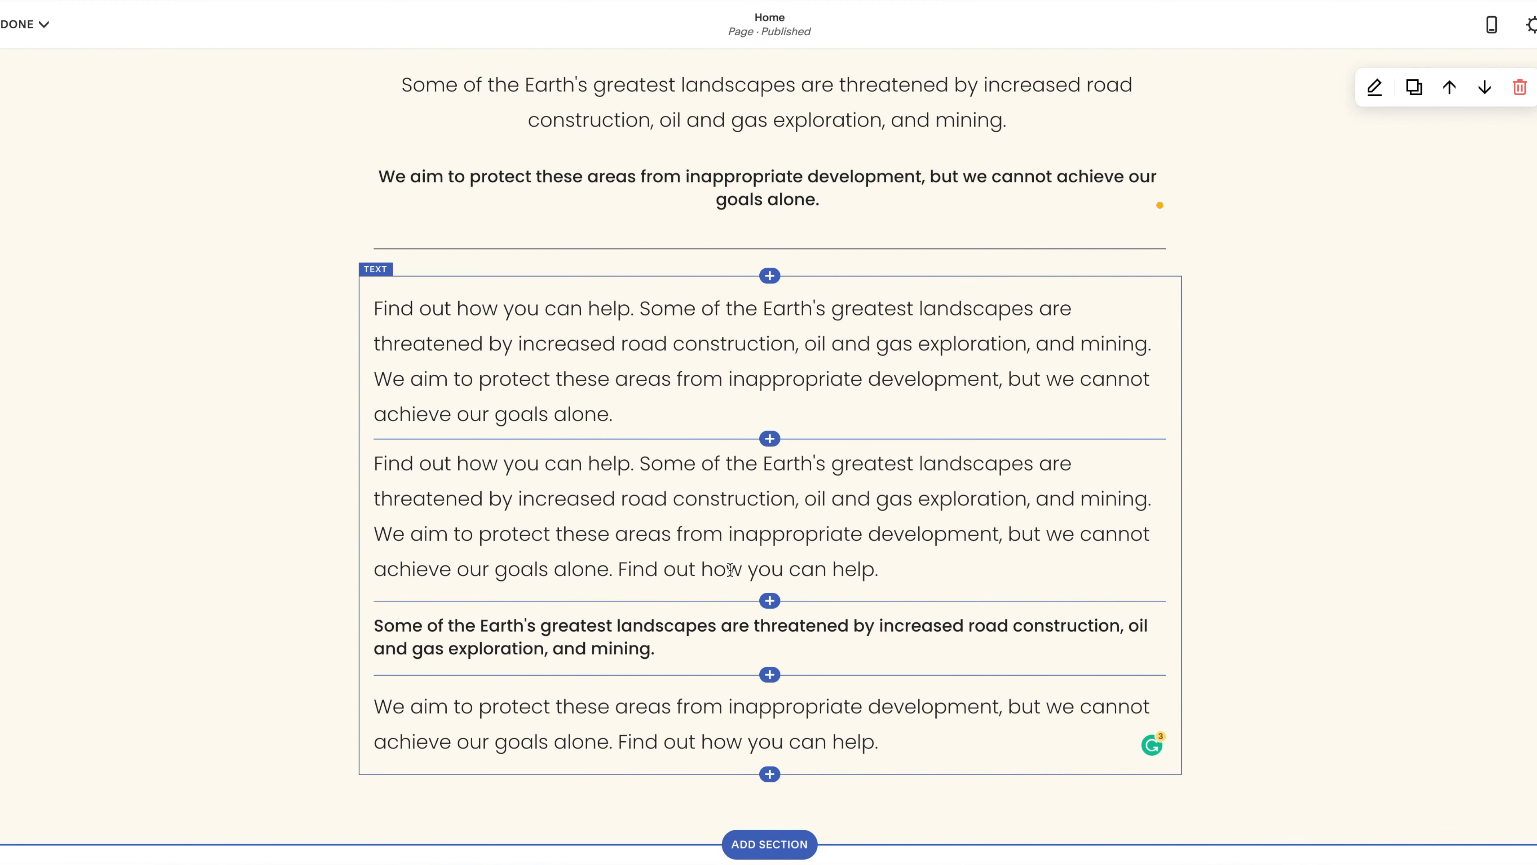
pyautogui.scroll(5, 756, 333)
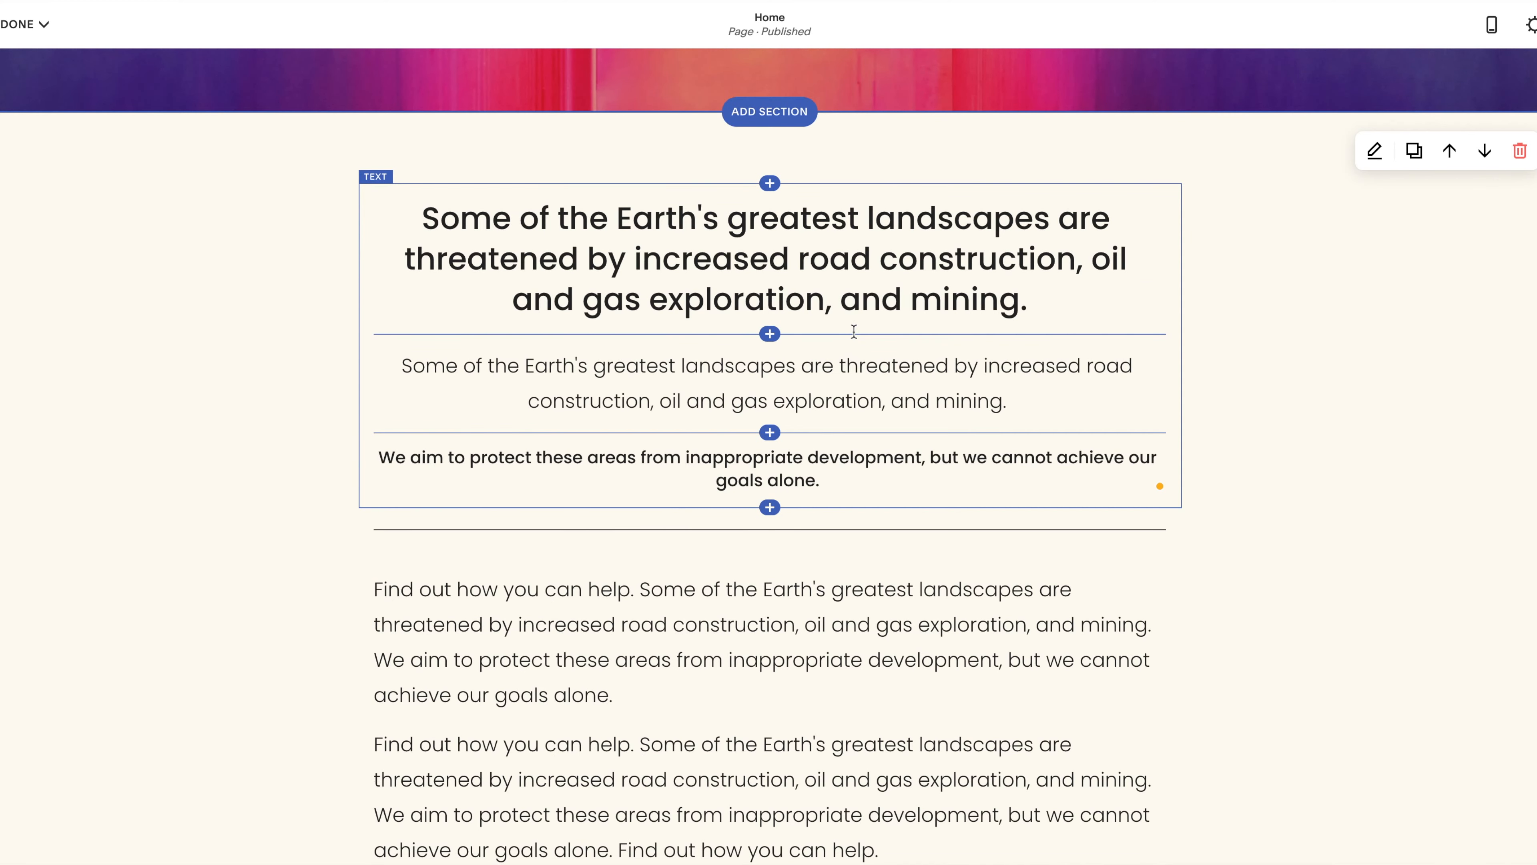
pyautogui.scroll(-3, 954, 542)
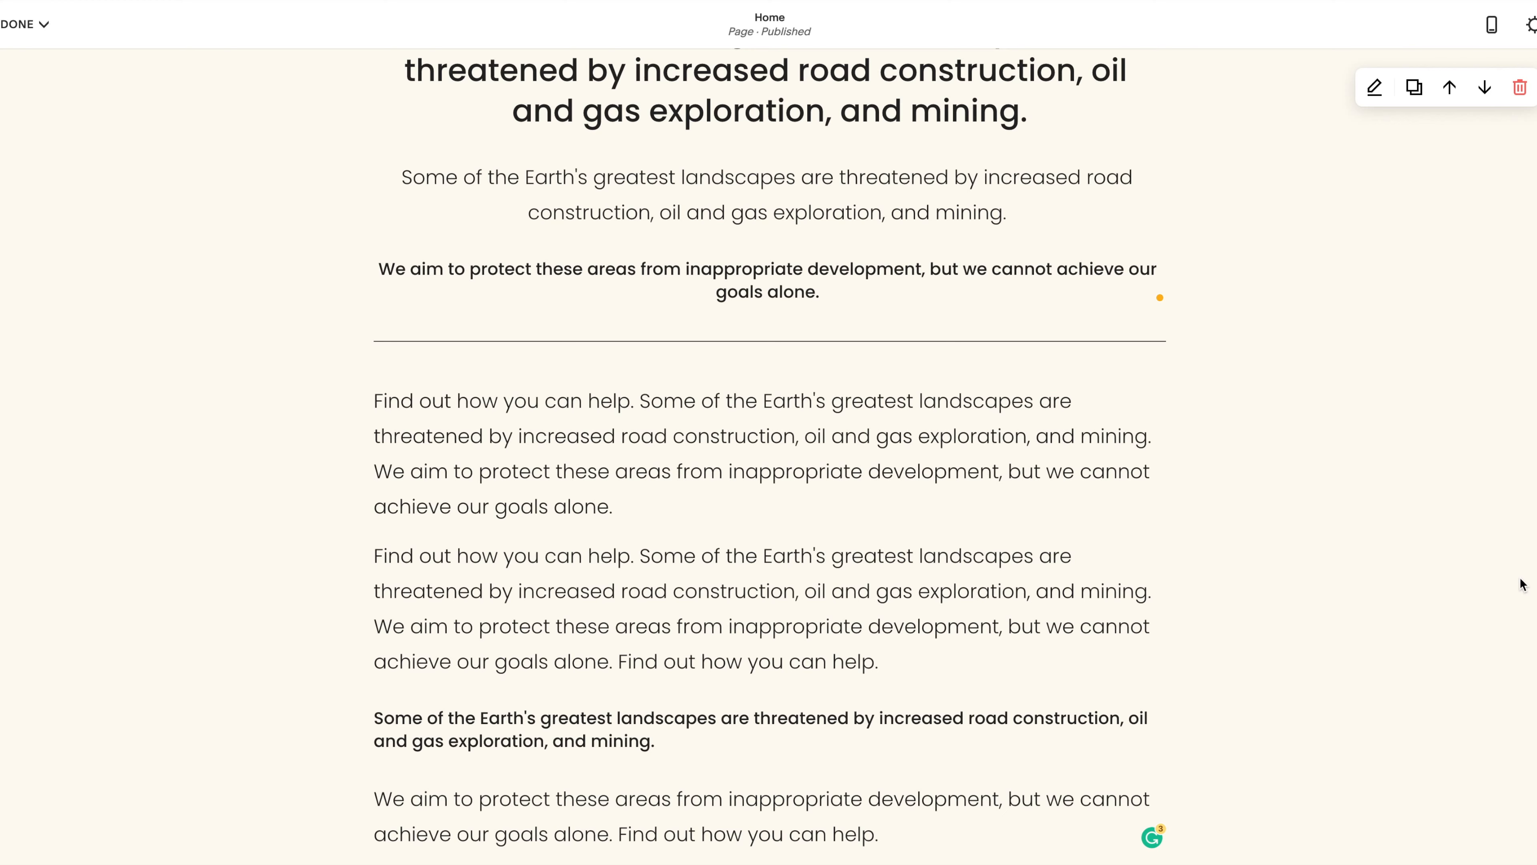
pyautogui.scroll(10, 1047, 521)
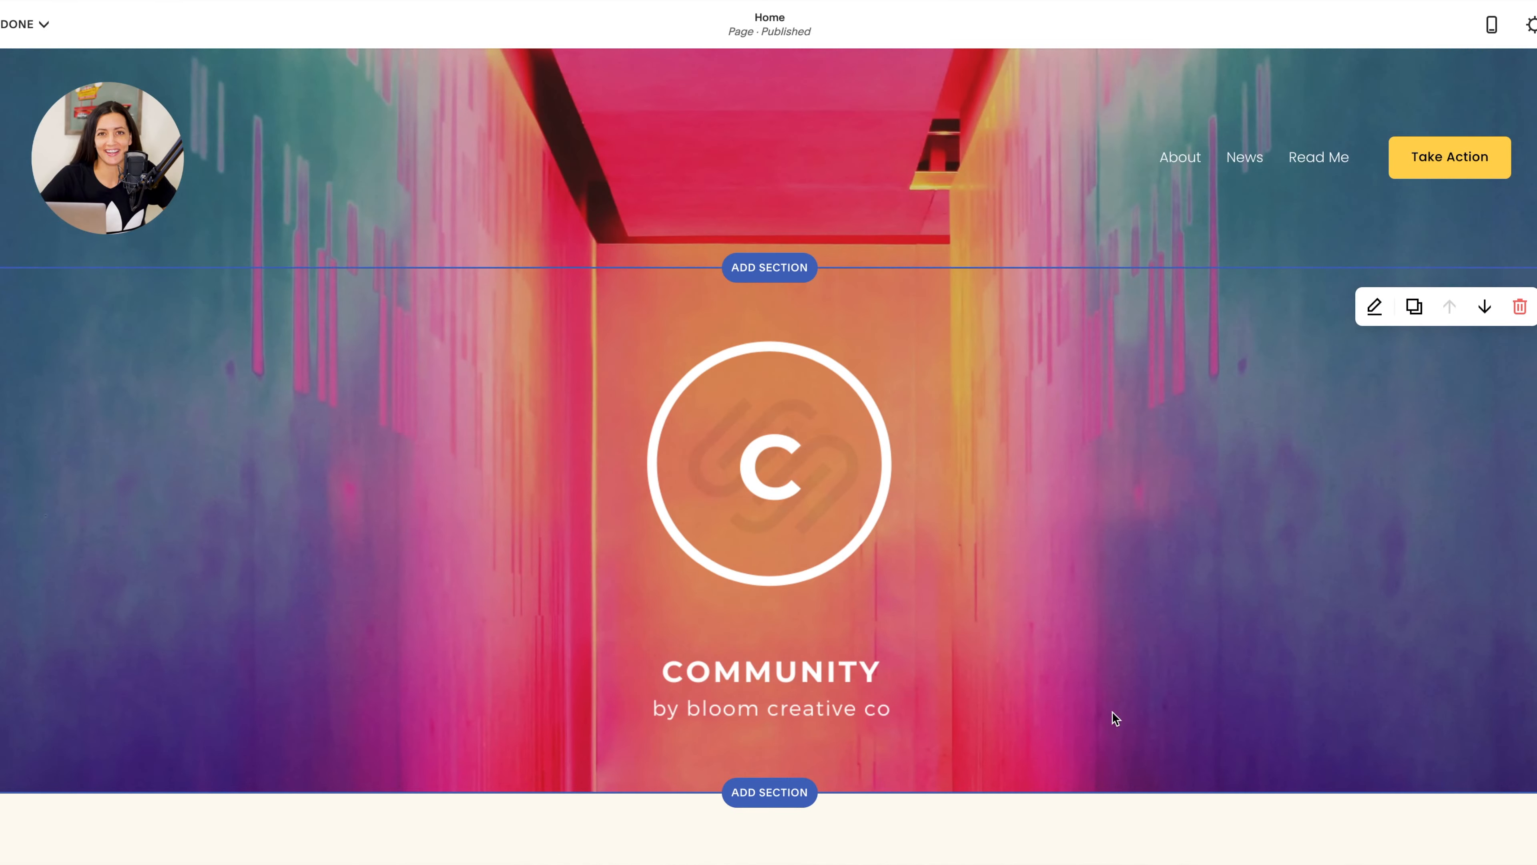
# - Look over the Home page from the banner to the Take Action section, checking how text and images are laid out
pyautogui.scroll(-6, 1157, 669)
pyautogui.scroll(-12, 1088, 717)
pyautogui.scroll(5, 1088, 717)
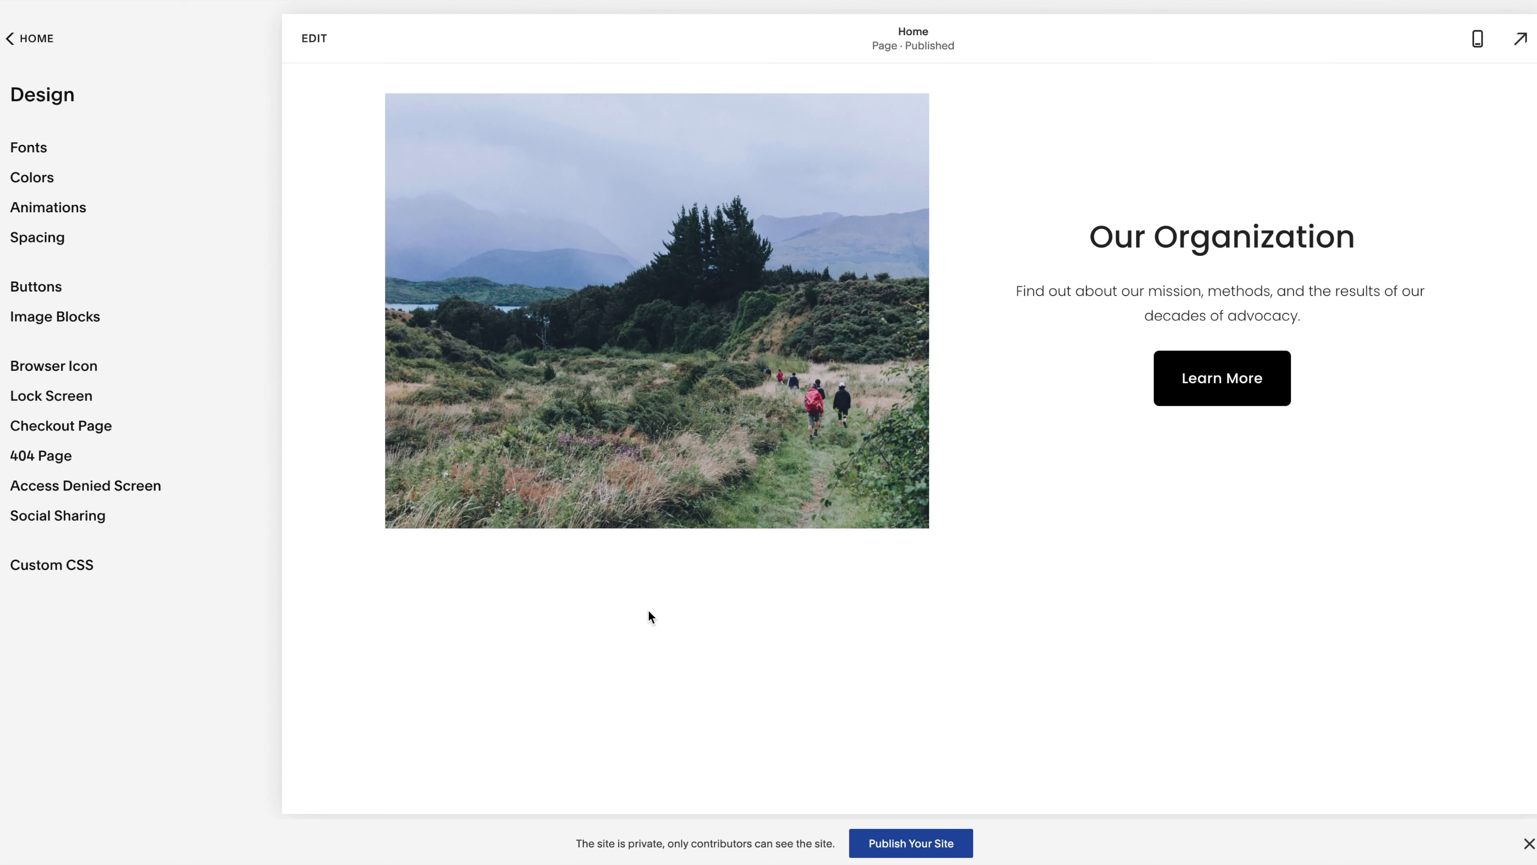
pyautogui.scroll(10, 649, 612)
pyautogui.scroll(10, 649, 615)
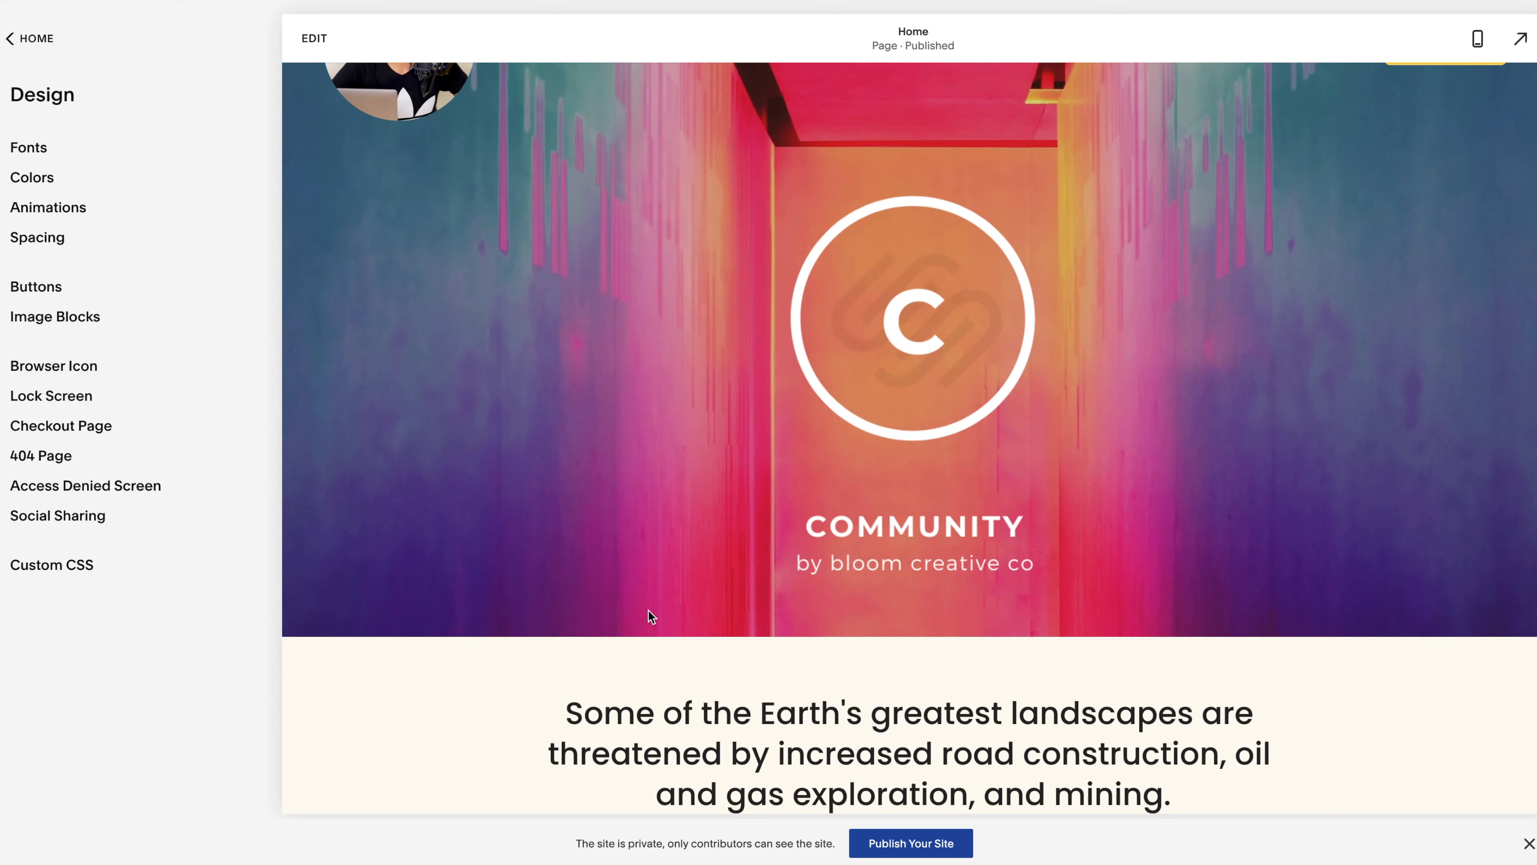
pyautogui.scroll(-20, 648, 609)
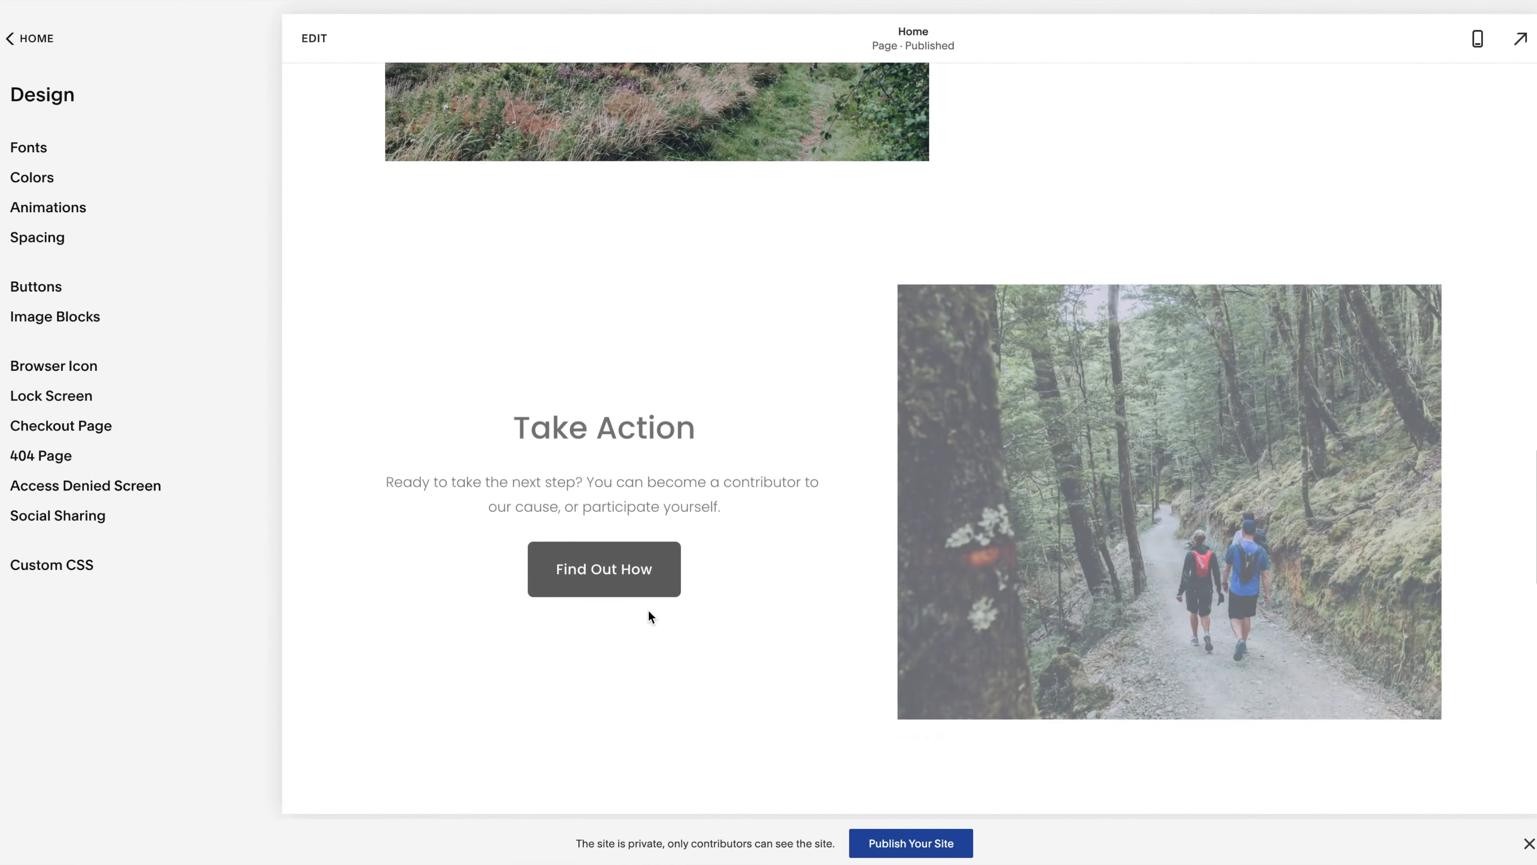
pyautogui.scroll(-3, 649, 609)
pyautogui.scroll(-1, 649, 610)
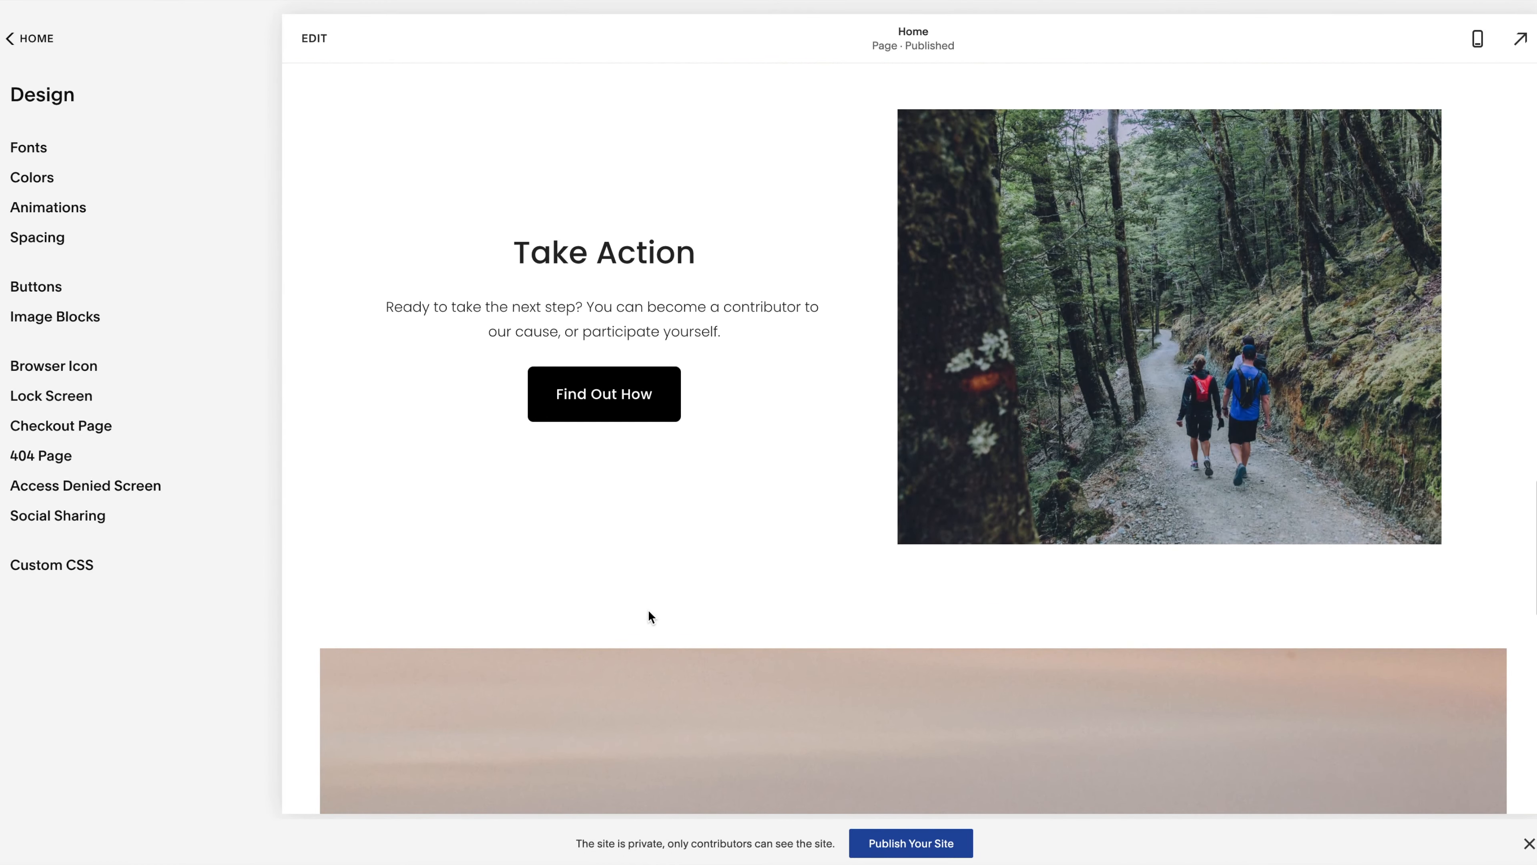
pyautogui.scroll(10, 648, 609)
pyautogui.scroll(-5, 649, 609)
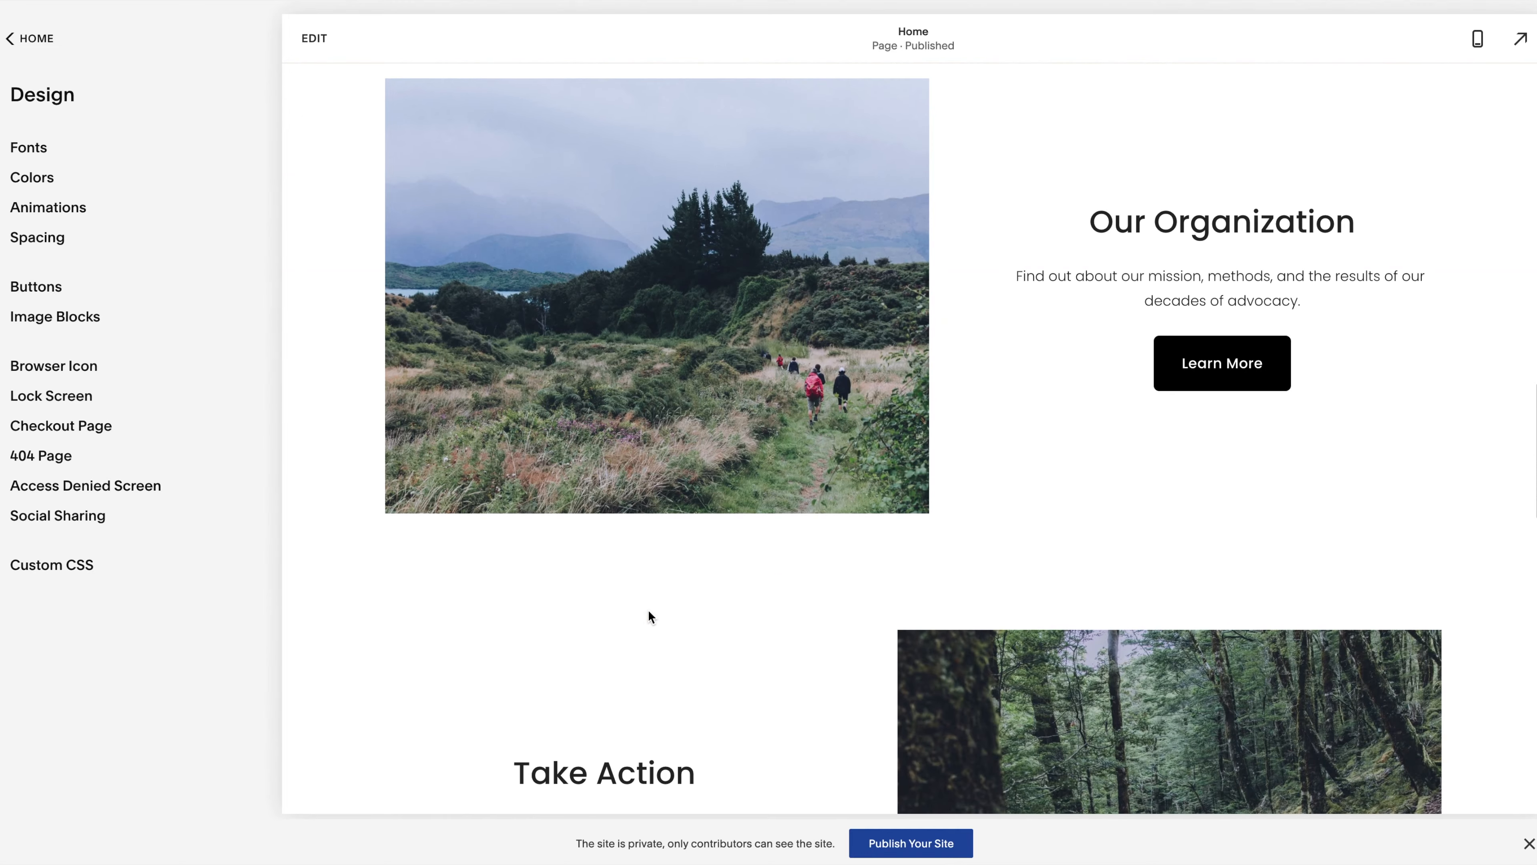
# - Examine how short text, buttons and images alternate in the Our Organization and Take Action sections, down through the "Make it stand out." banner
pyautogui.scroll(-2, 649, 617)
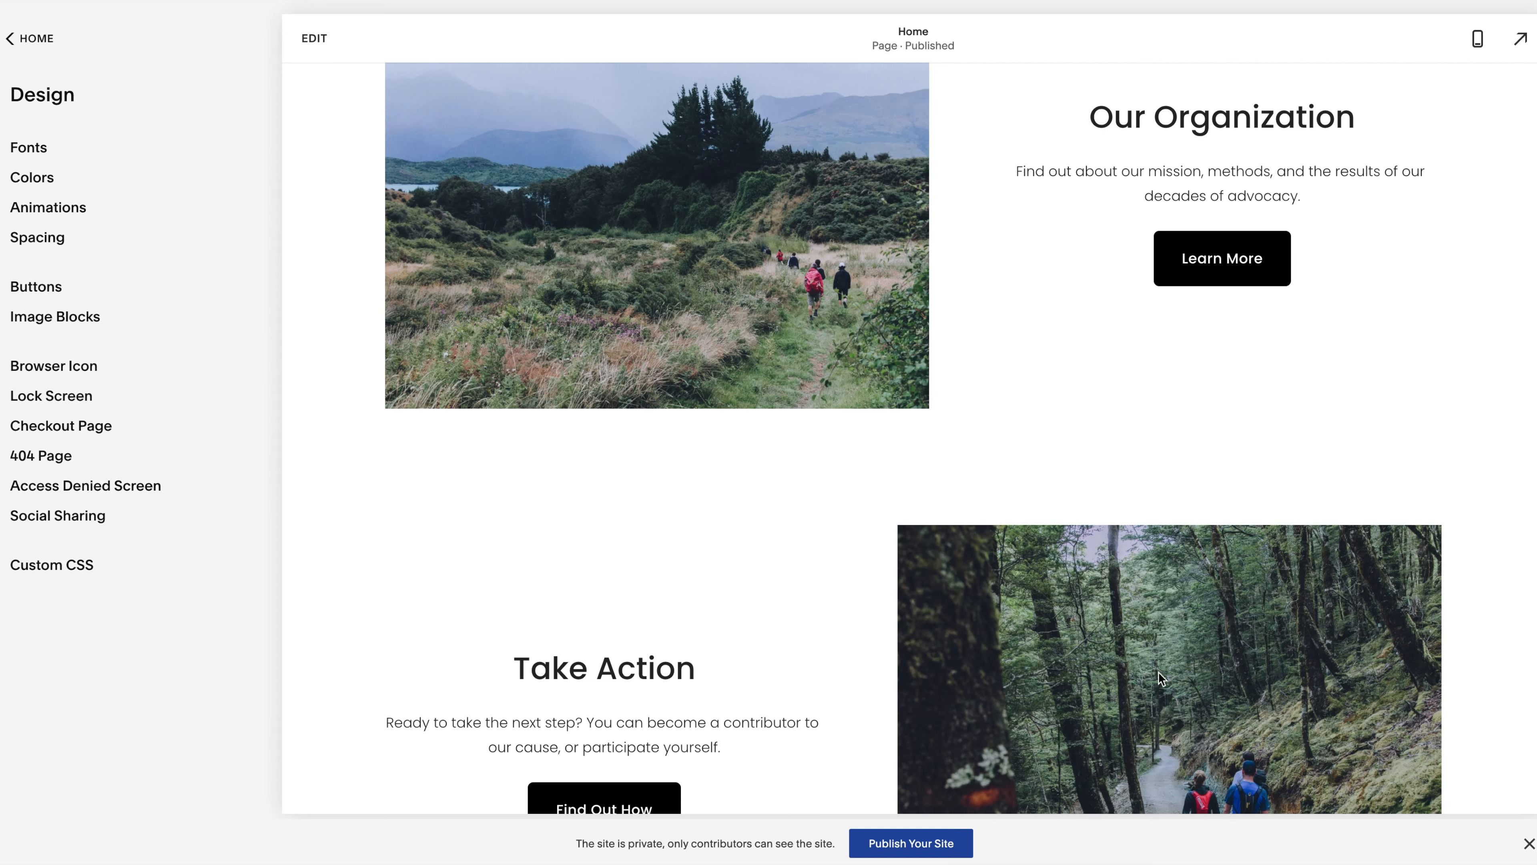
pyautogui.scroll(-3, 1158, 672)
pyautogui.scroll(5, 1038, 497)
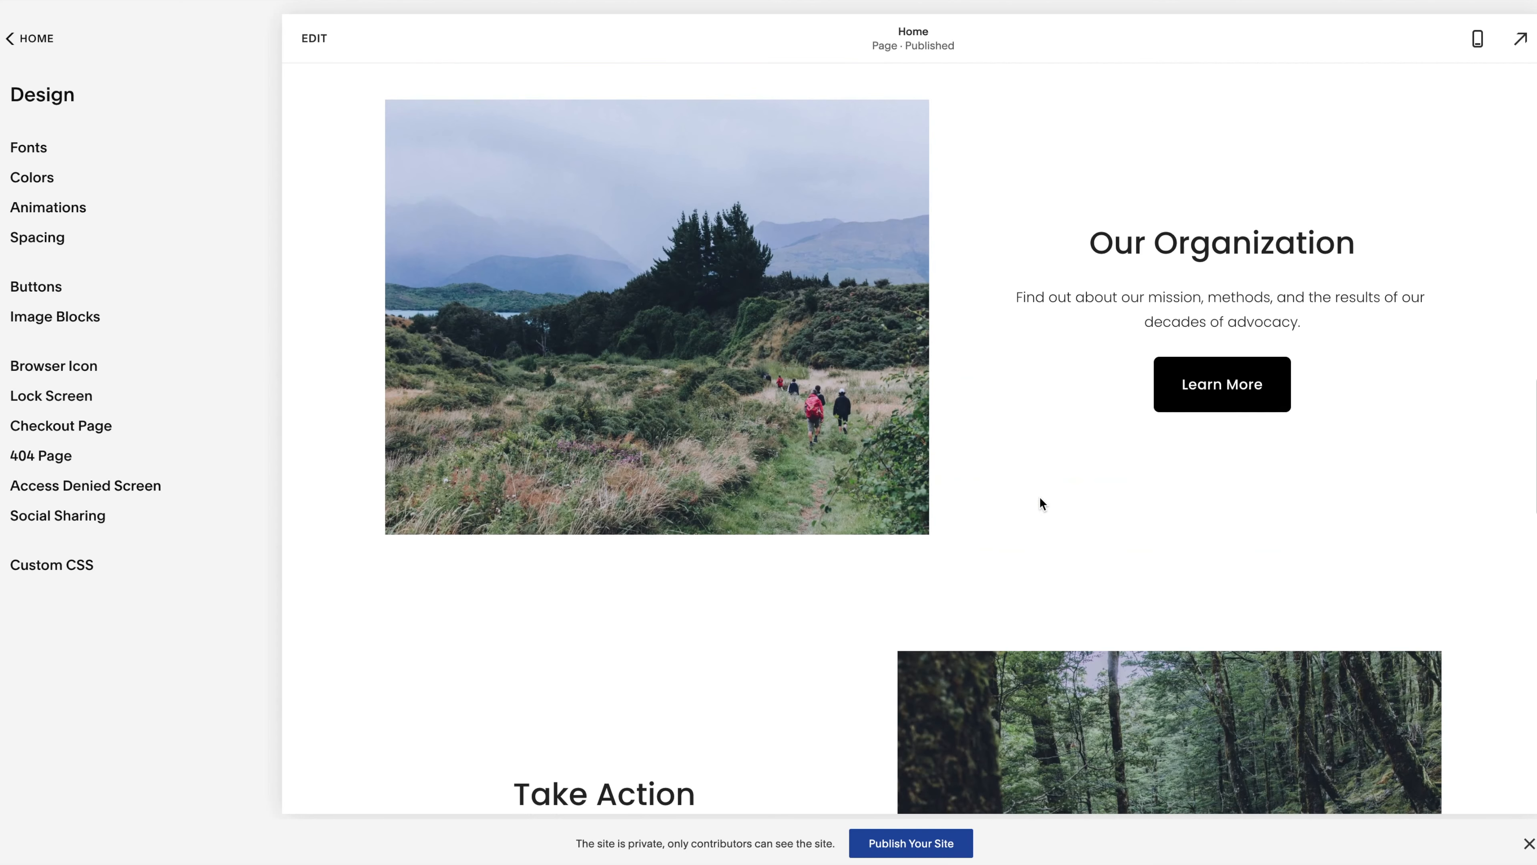
pyautogui.scroll(-2, 785, 350)
pyautogui.scroll(-4, 725, 413)
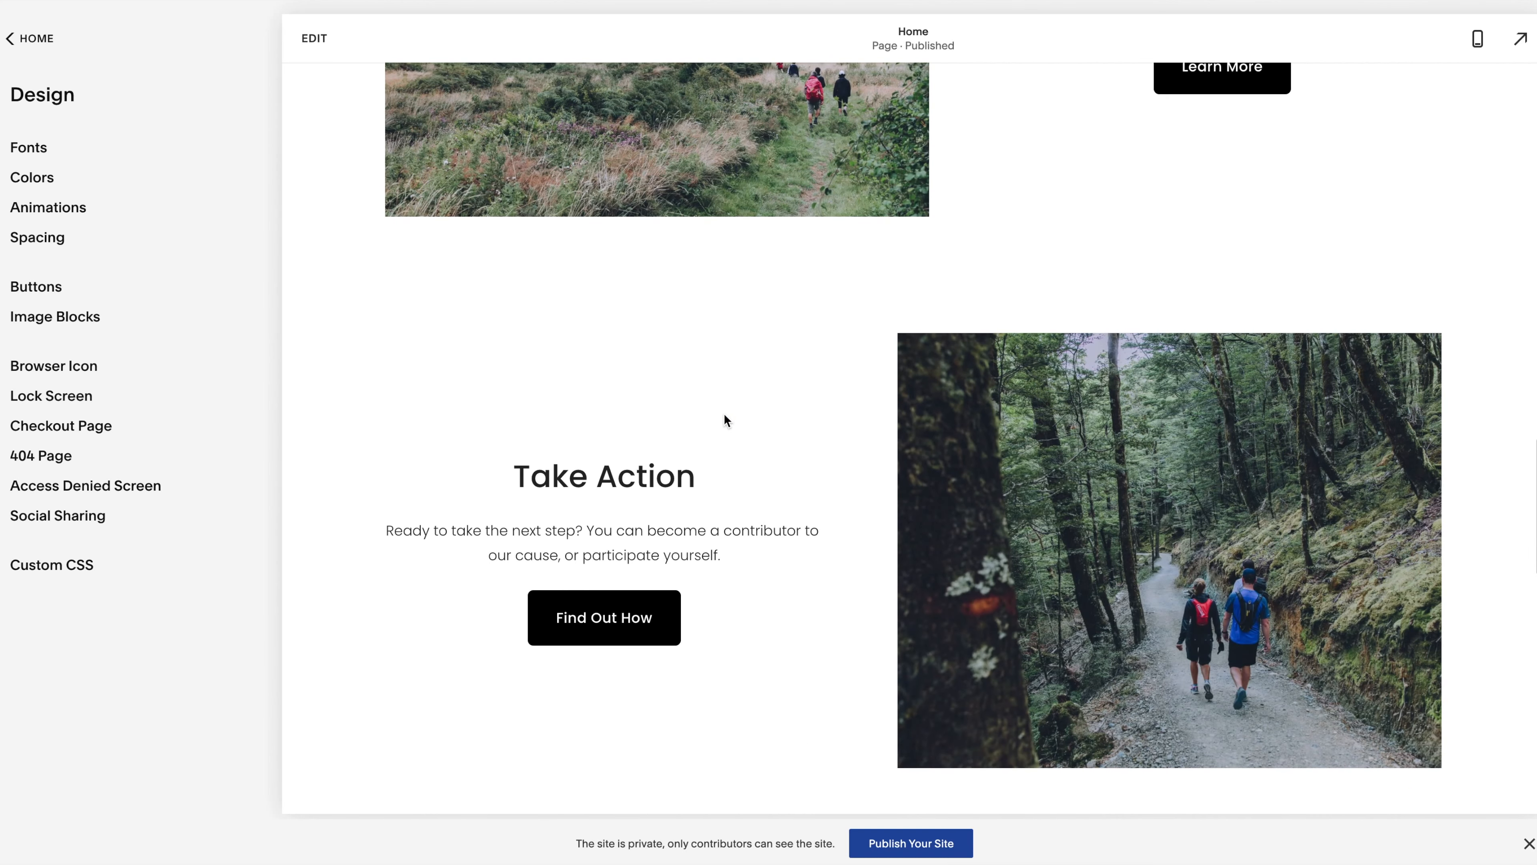
pyautogui.scroll(2, 724, 414)
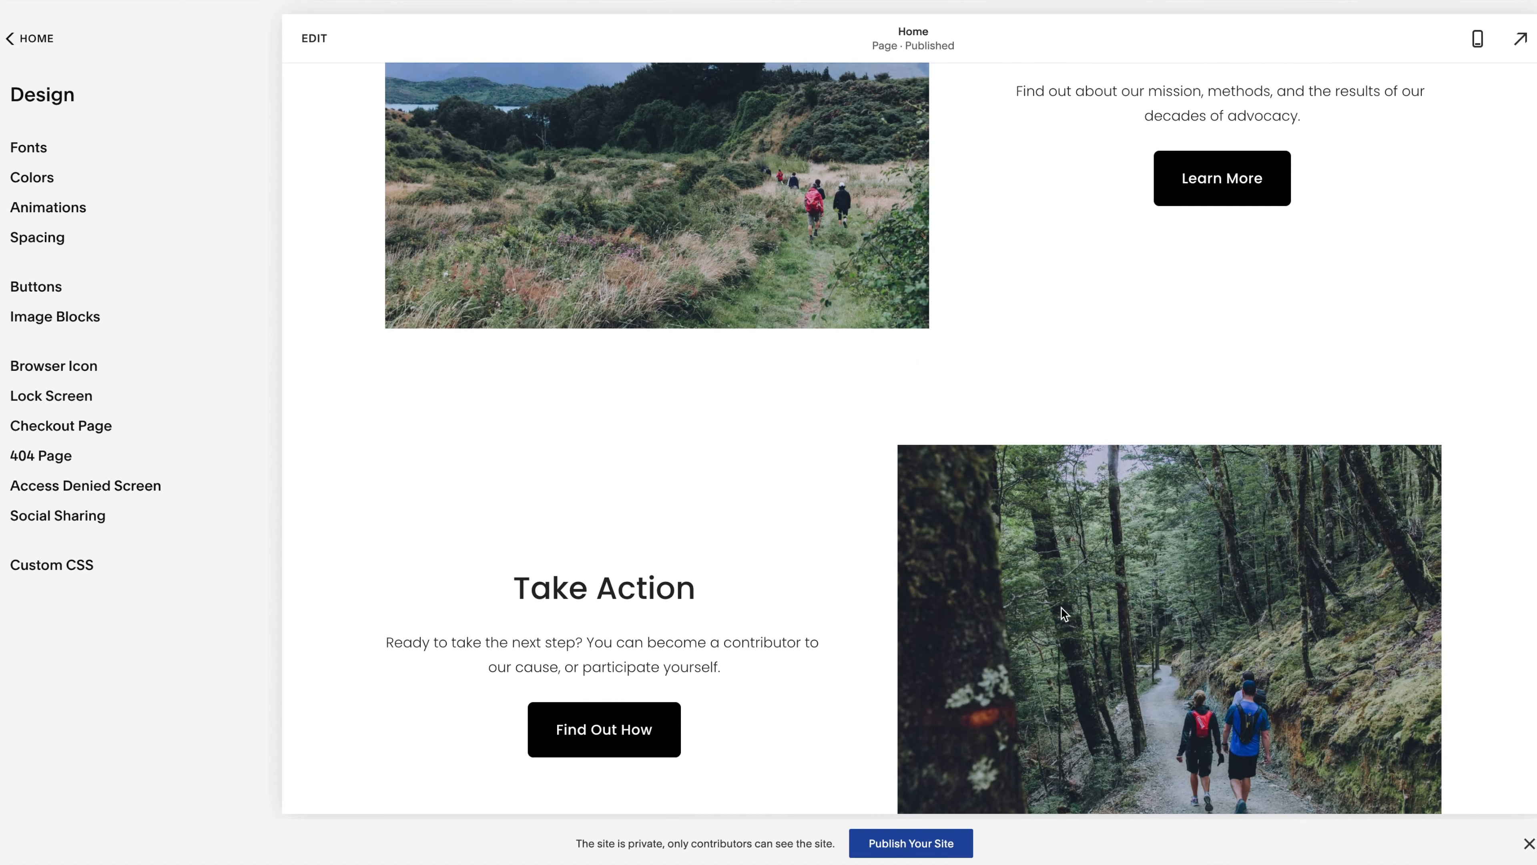
pyautogui.scroll(5, 1060, 607)
pyautogui.scroll(-6, 878, 483)
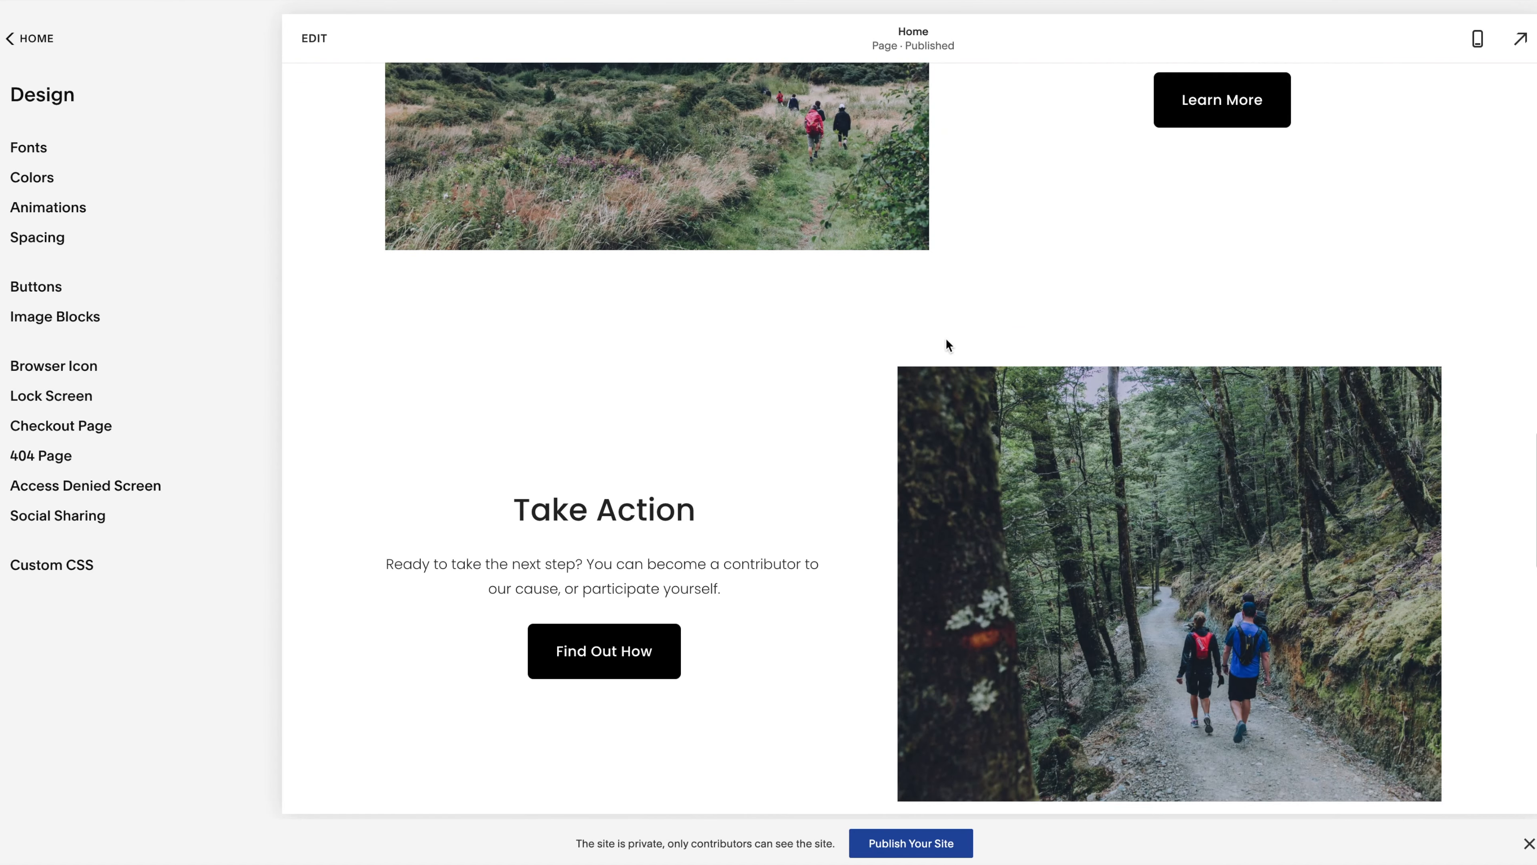
pyautogui.scroll(-7, 888, 288)
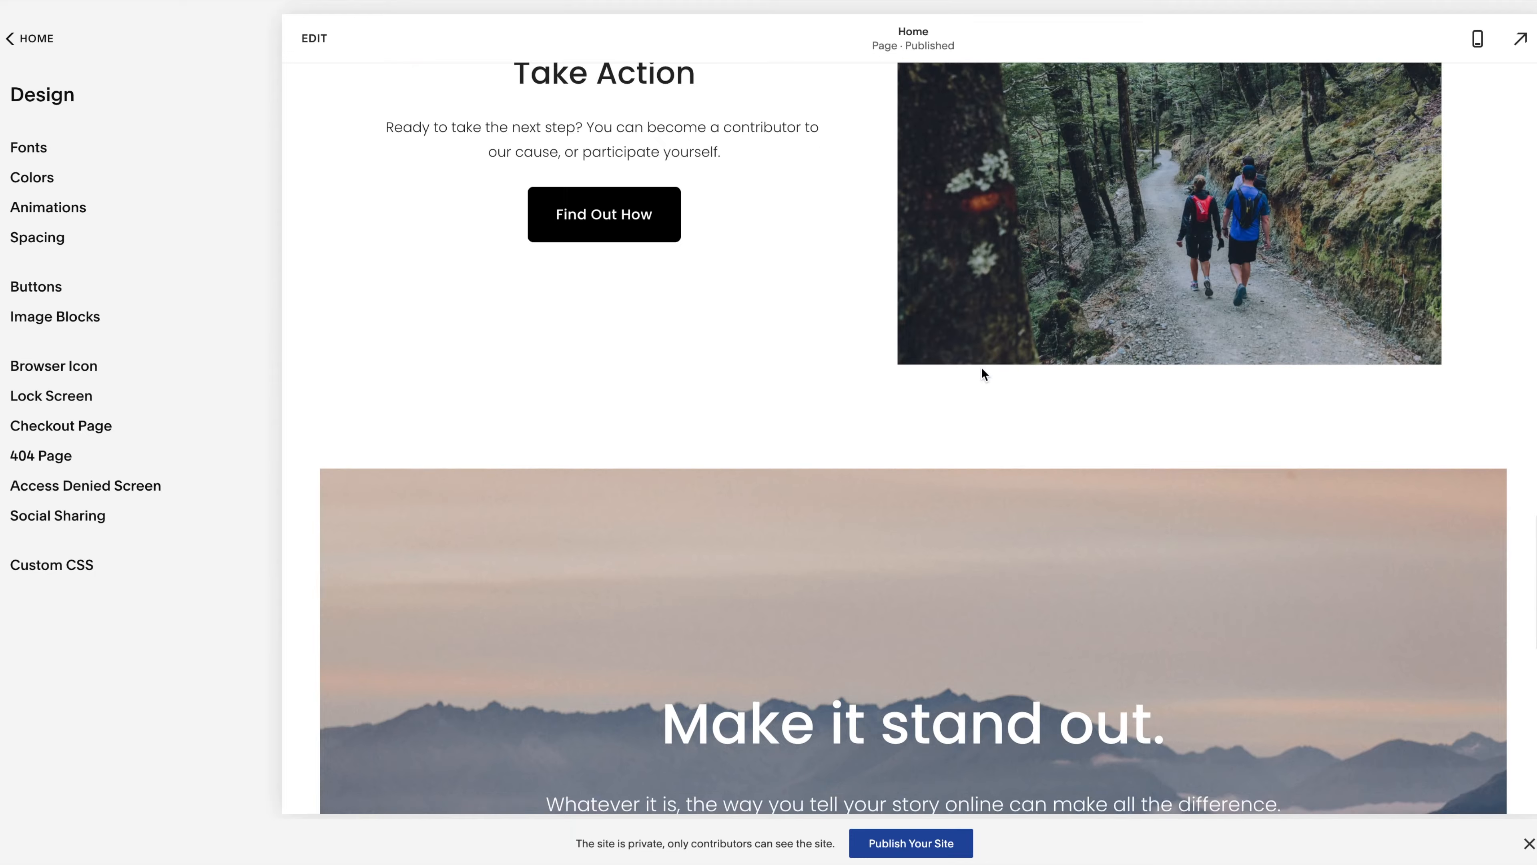
pyautogui.scroll(-14, 981, 367)
pyautogui.scroll(14, 981, 366)
pyautogui.scroll(20, 981, 369)
pyautogui.scroll(-8, 966, 341)
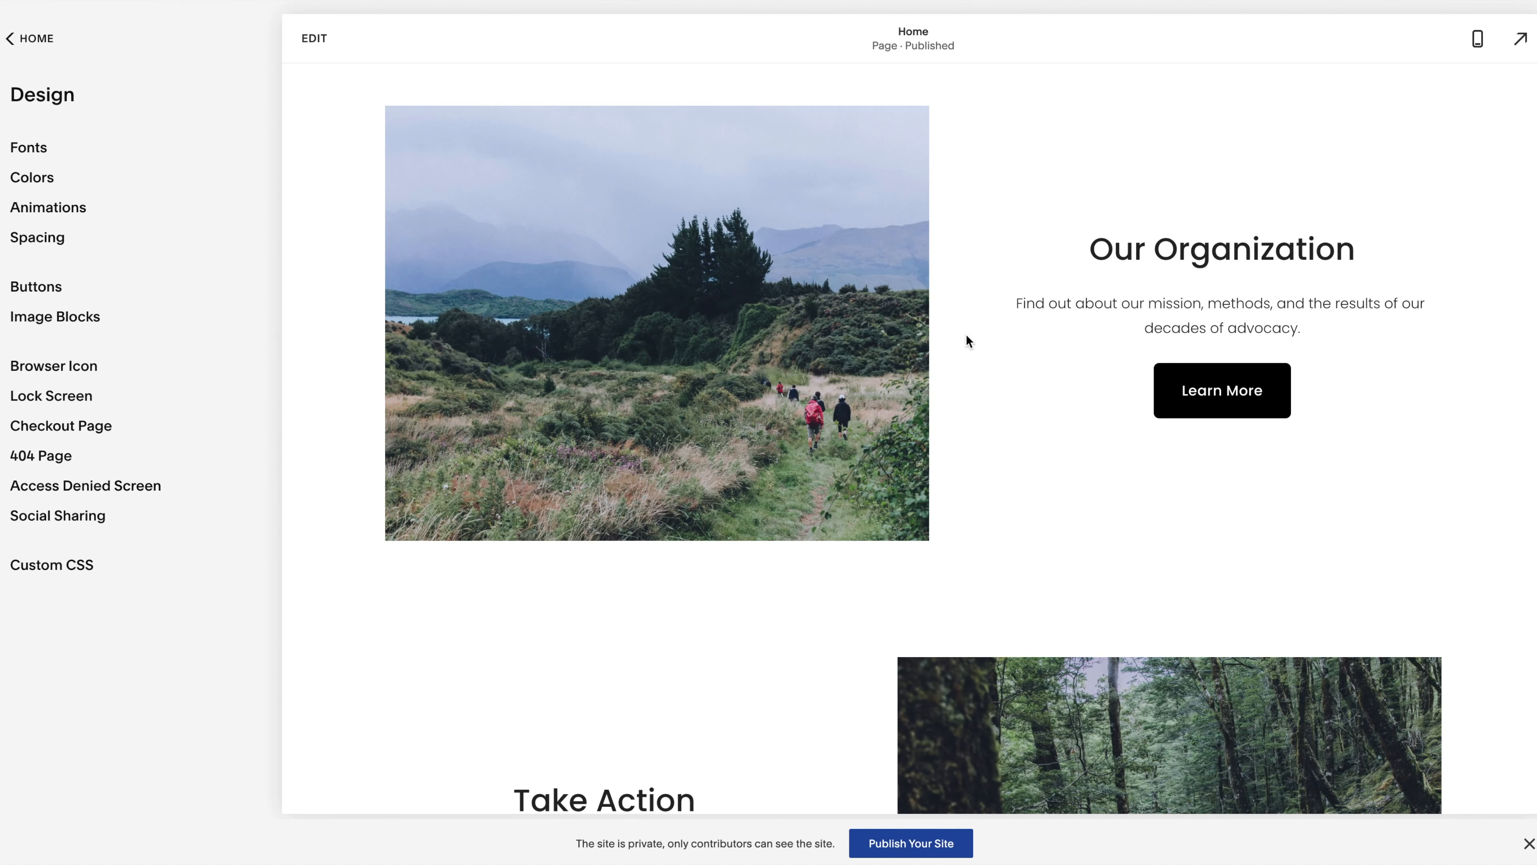
# - Review the spacing of text and images in the Our Organization and Take Action sections, back up to the banner
pyautogui.scroll(-3, 943, 418)
pyautogui.scroll(-2, 942, 417)
pyautogui.scroll(2, 943, 416)
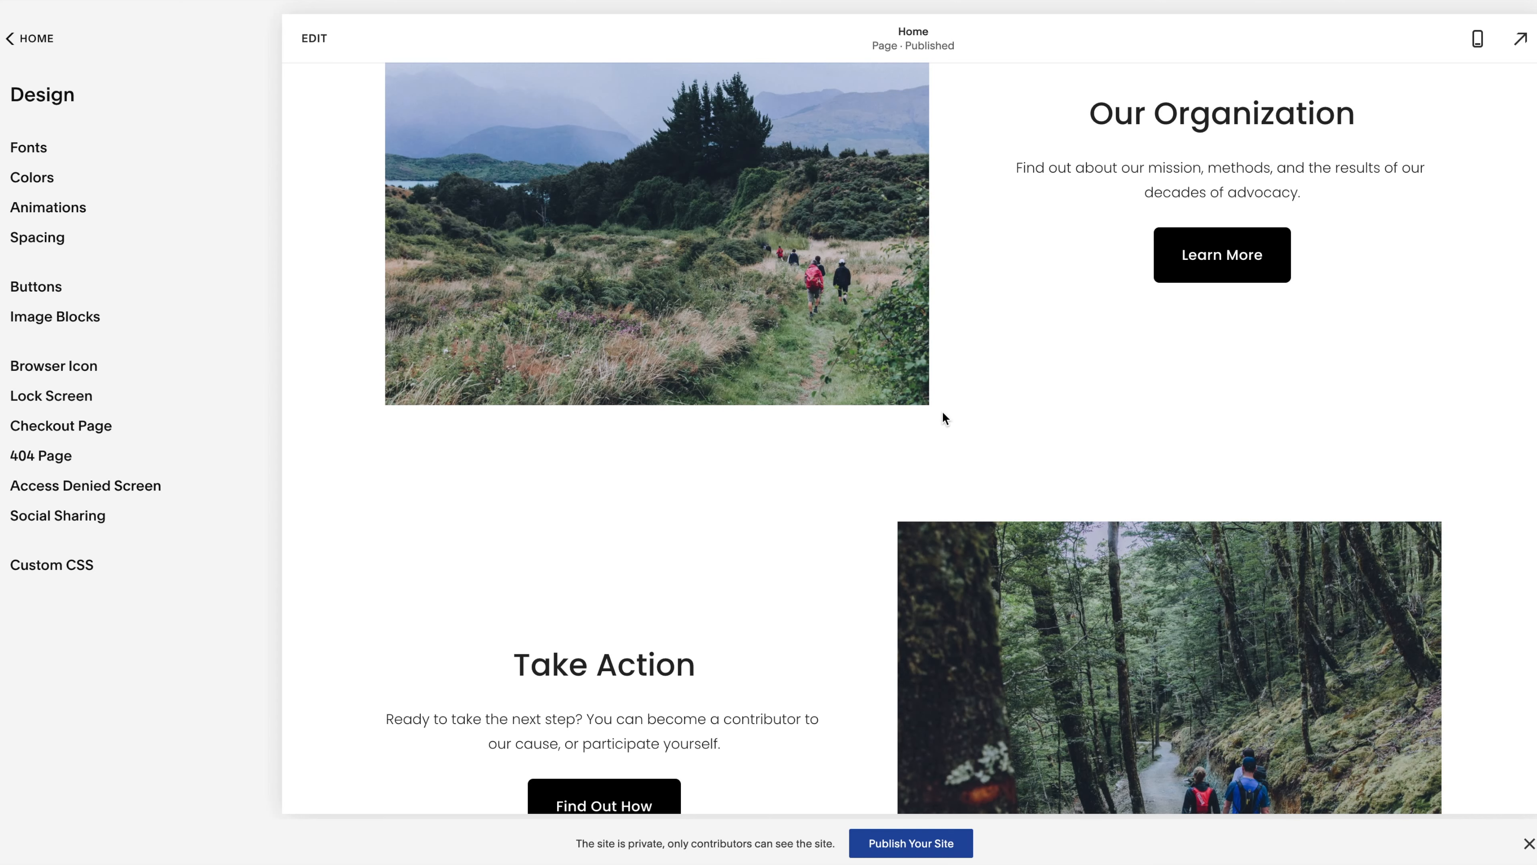
pyautogui.scroll(20, 942, 411)
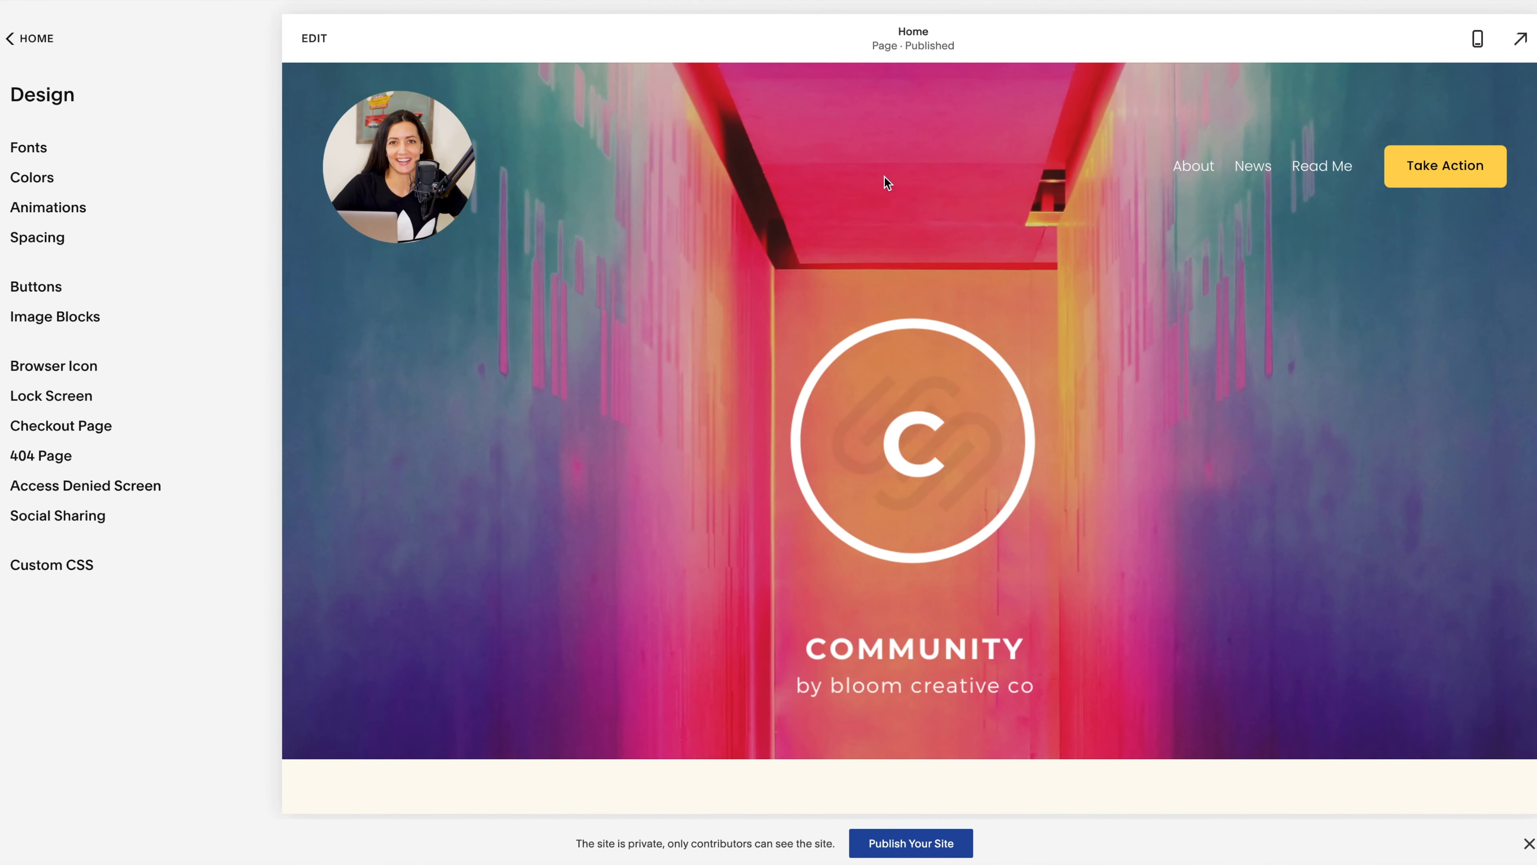
pyautogui.scroll(-2, 831, 444)
pyautogui.scroll(2, 835, 424)
# - Open the Home page for editing and remove the left-aligned text block beneath the divider line
pyautogui.click(326, 38)
pyautogui.scroll(-5, 785, 521)
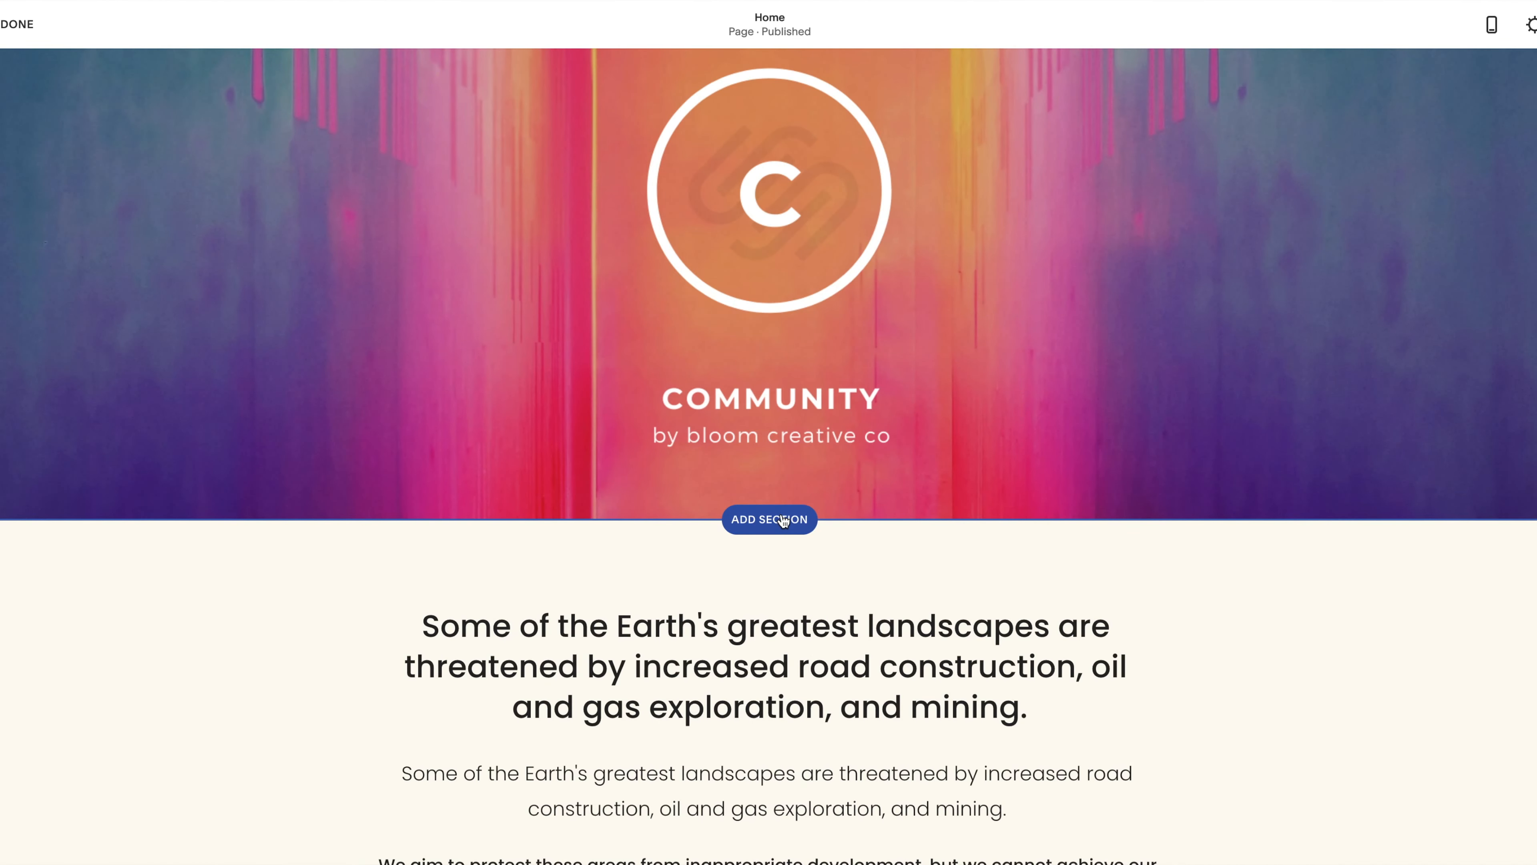
pyautogui.scroll(5, 784, 522)
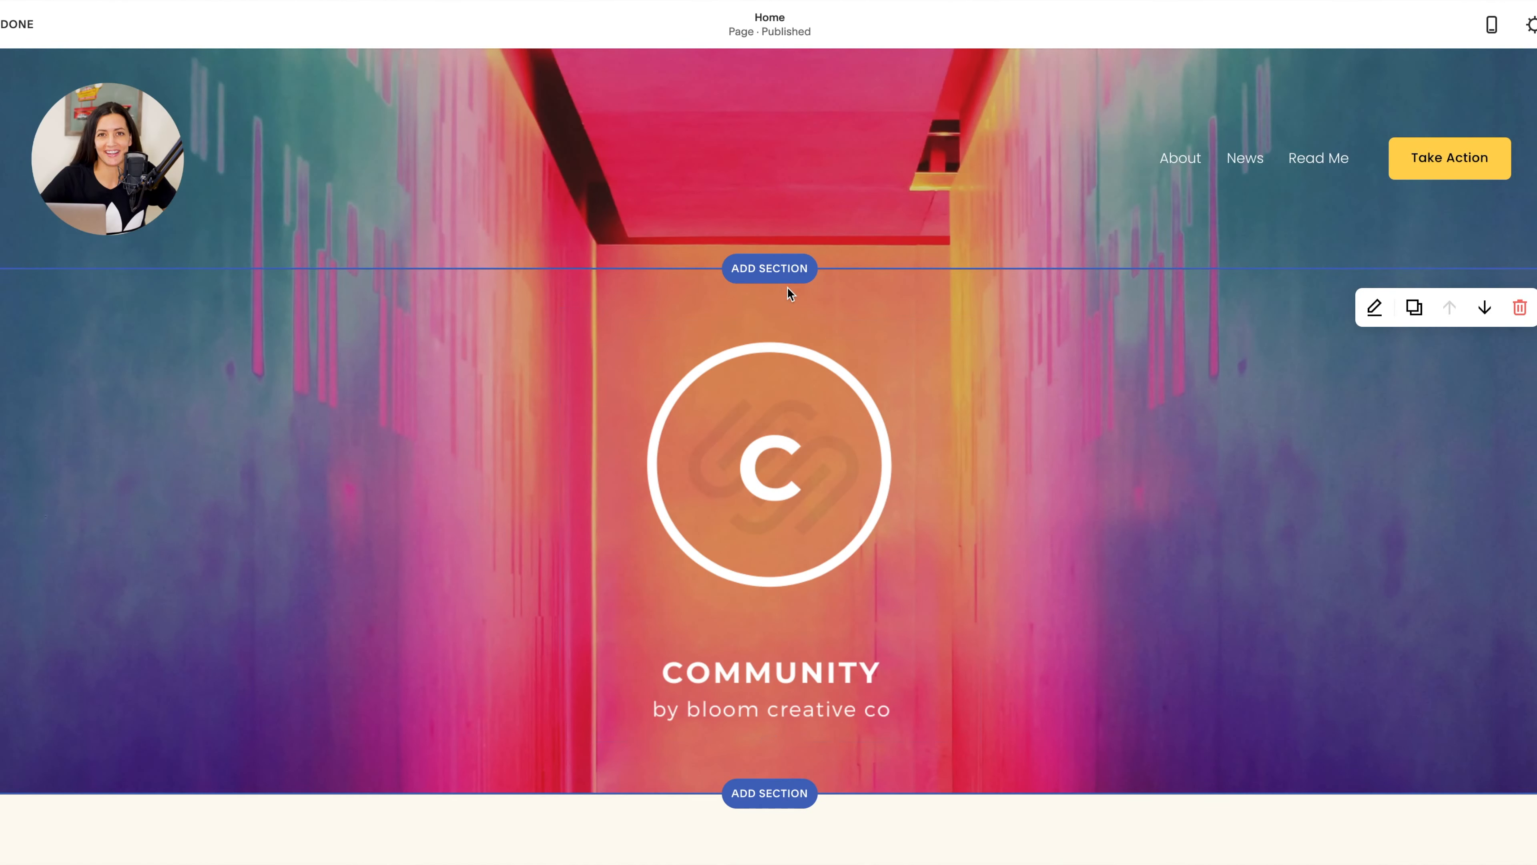
pyautogui.scroll(-5, 786, 288)
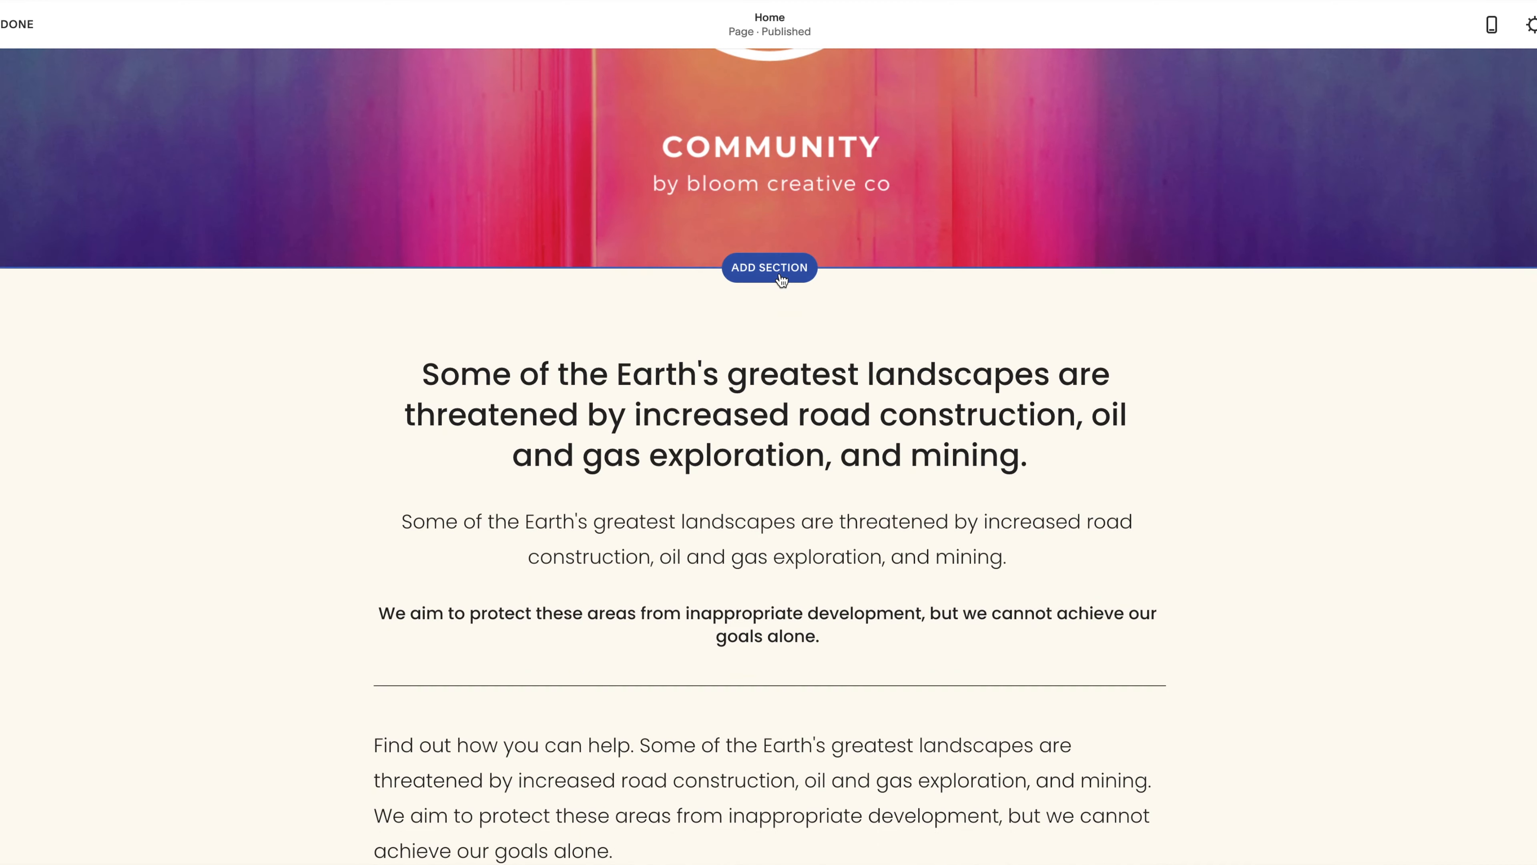
pyautogui.scroll(-4, 727, 418)
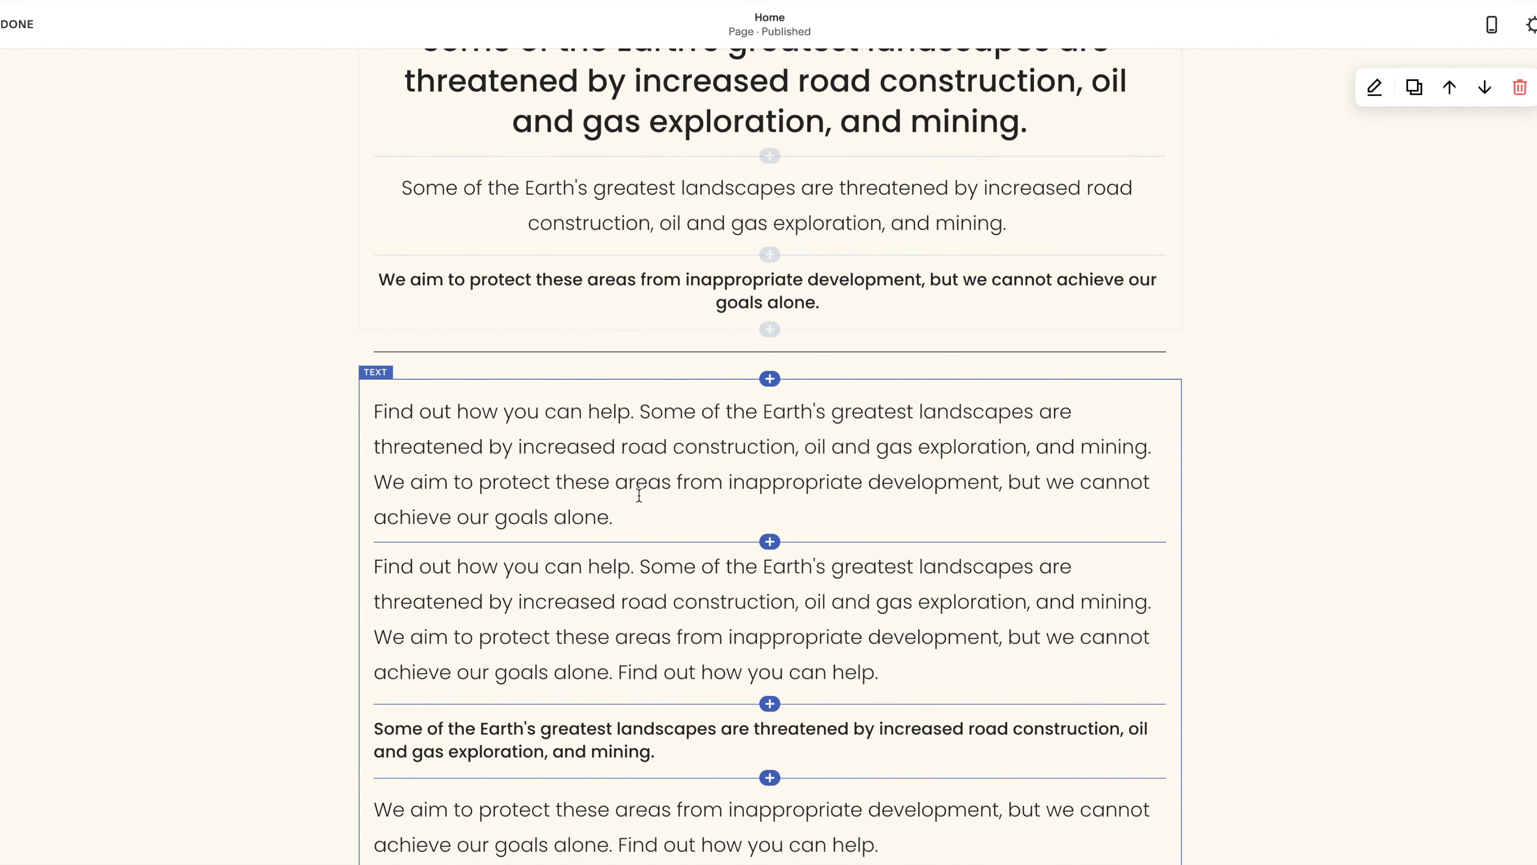
pyautogui.click(855, 413)
pyautogui.click(985, 358)
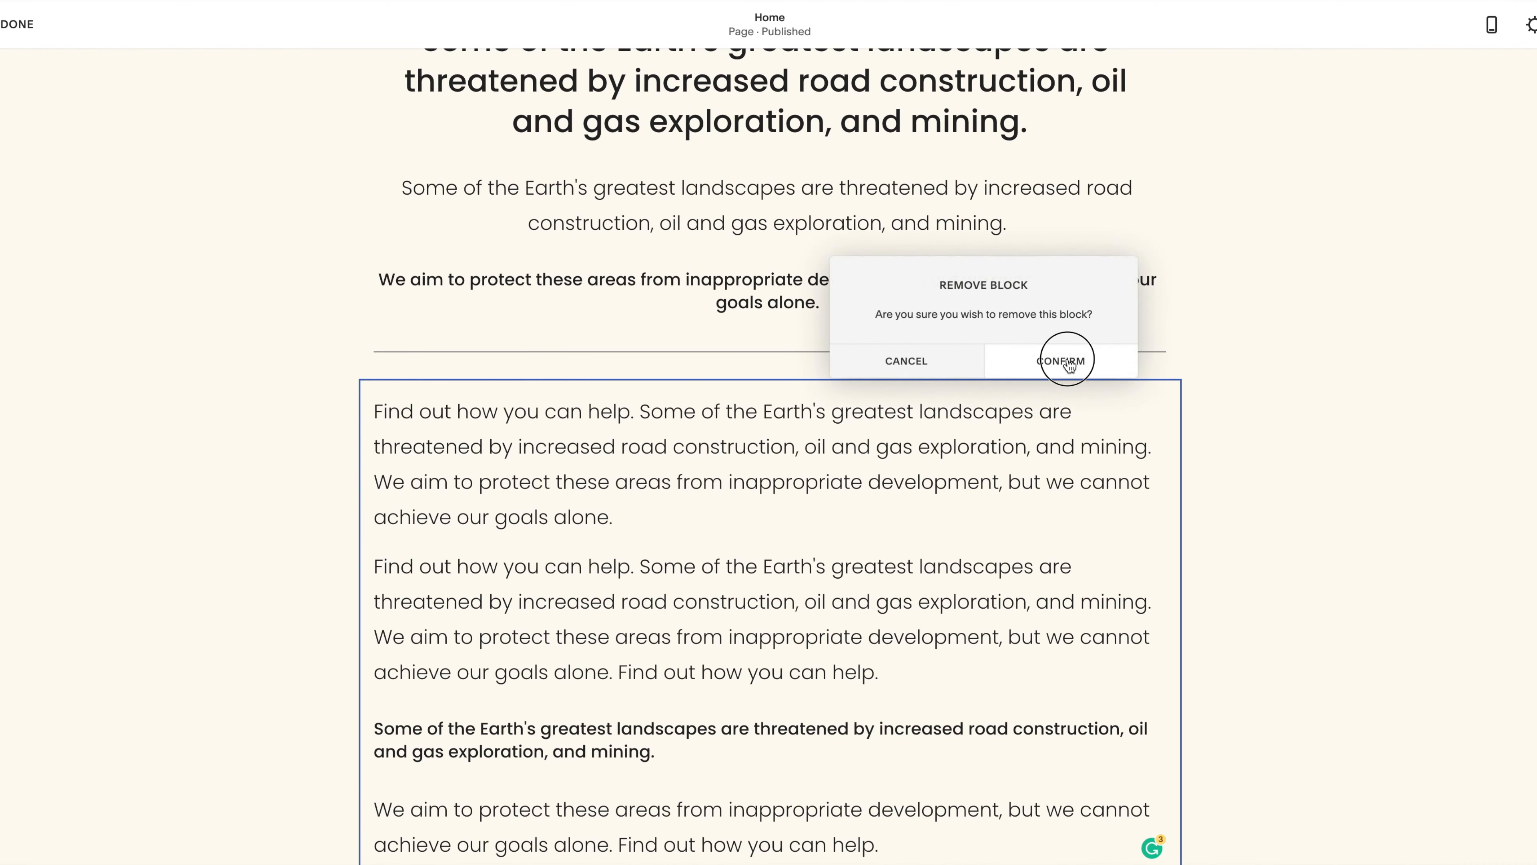
pyautogui.click(1055, 357)
# - Add a Text section with a left-aligned "Make it stand out." line above a large paragraph, between the mountain banner and the Subscribe section
pyautogui.scroll(-4, 823, 209)
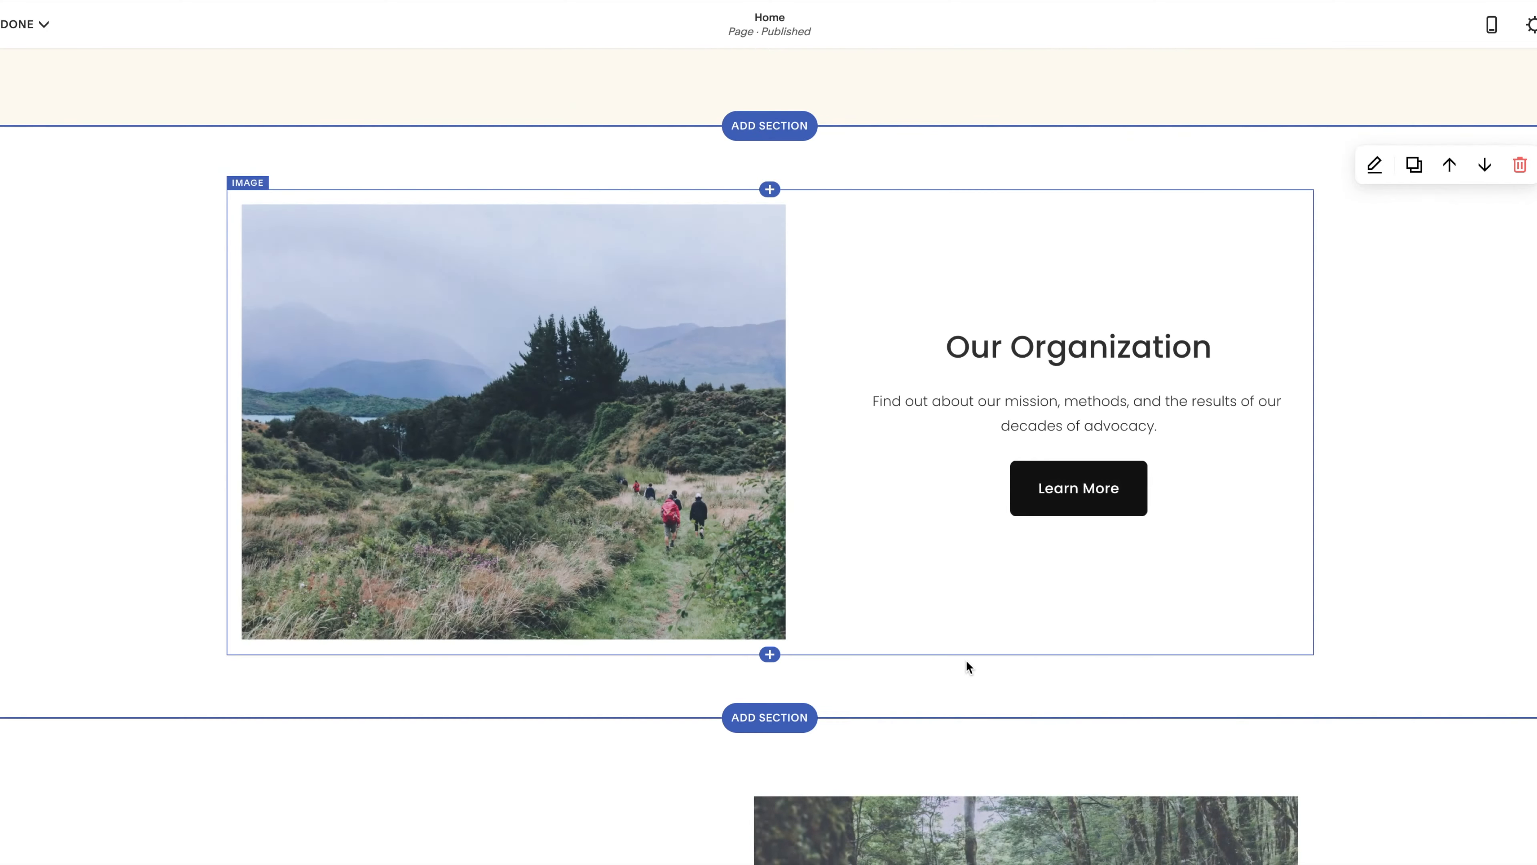
pyautogui.scroll(-3, 962, 652)
pyautogui.scroll(1, 966, 661)
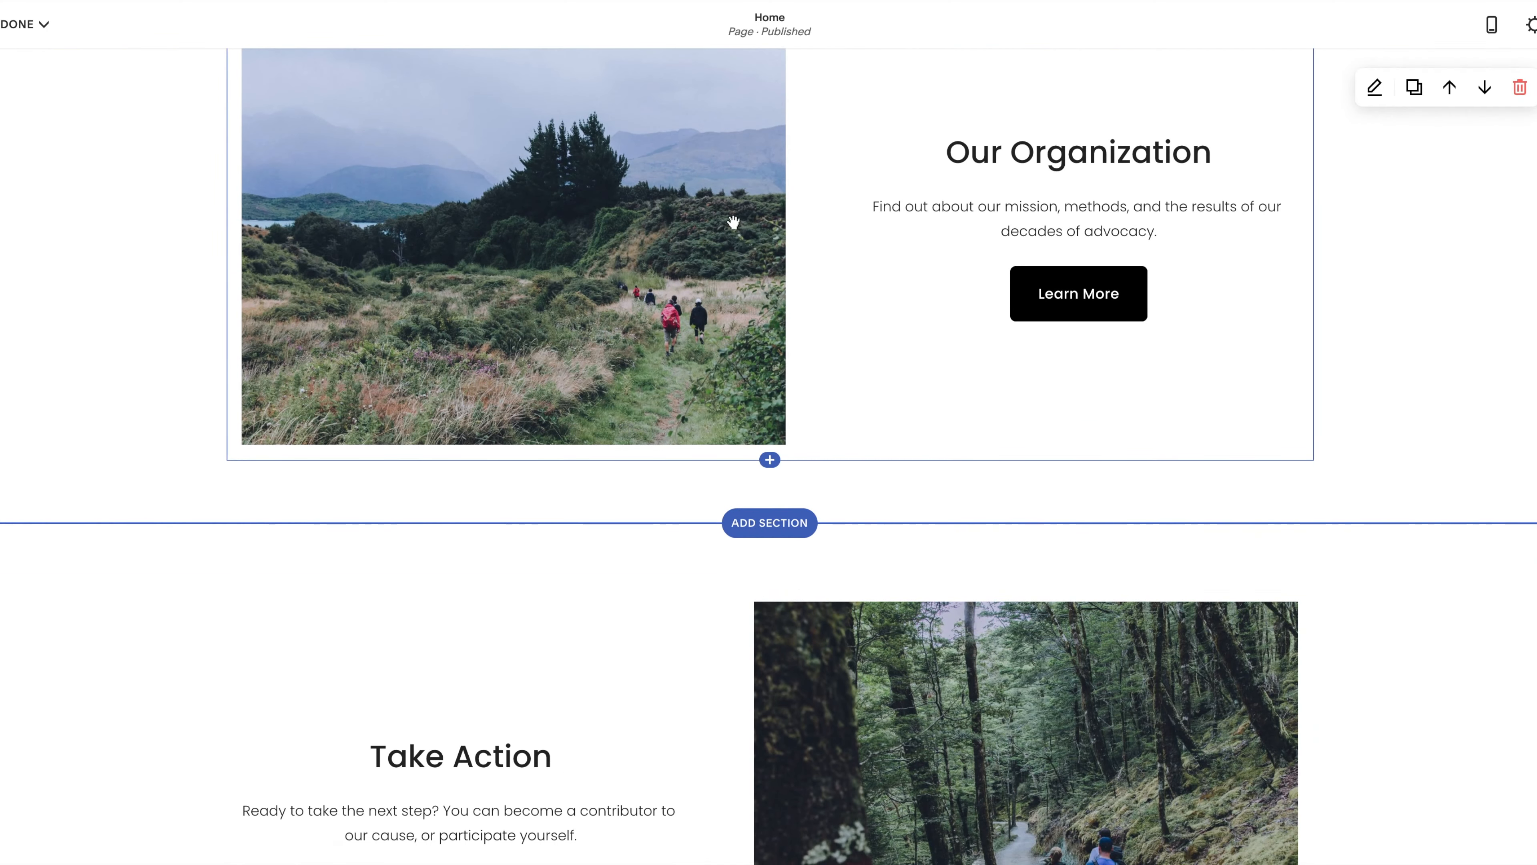
pyautogui.scroll(-6, 645, 522)
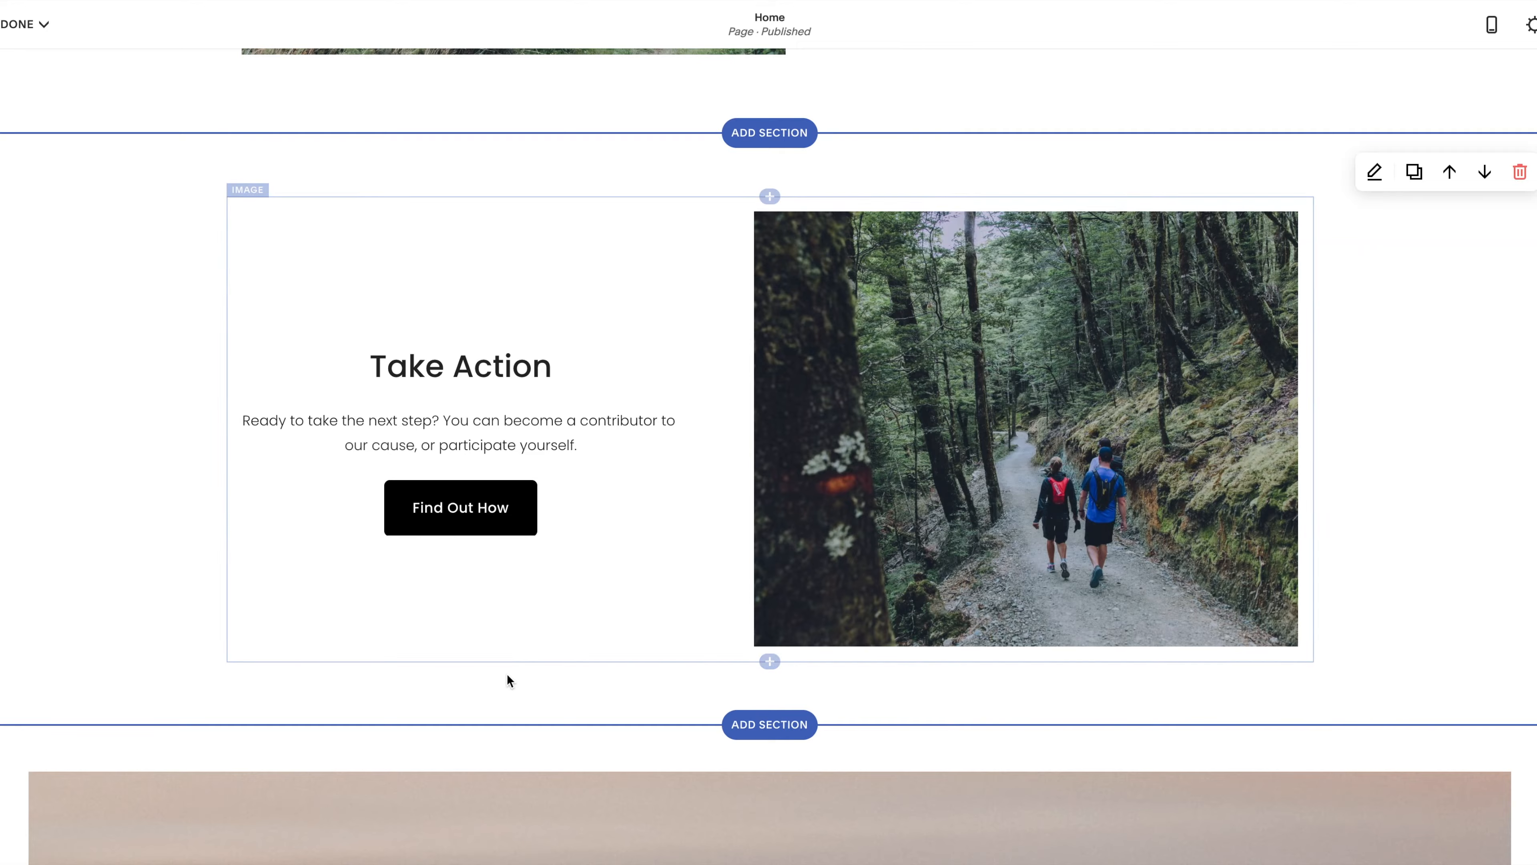
pyautogui.scroll(-7, 507, 674)
pyautogui.scroll(-4, 544, 605)
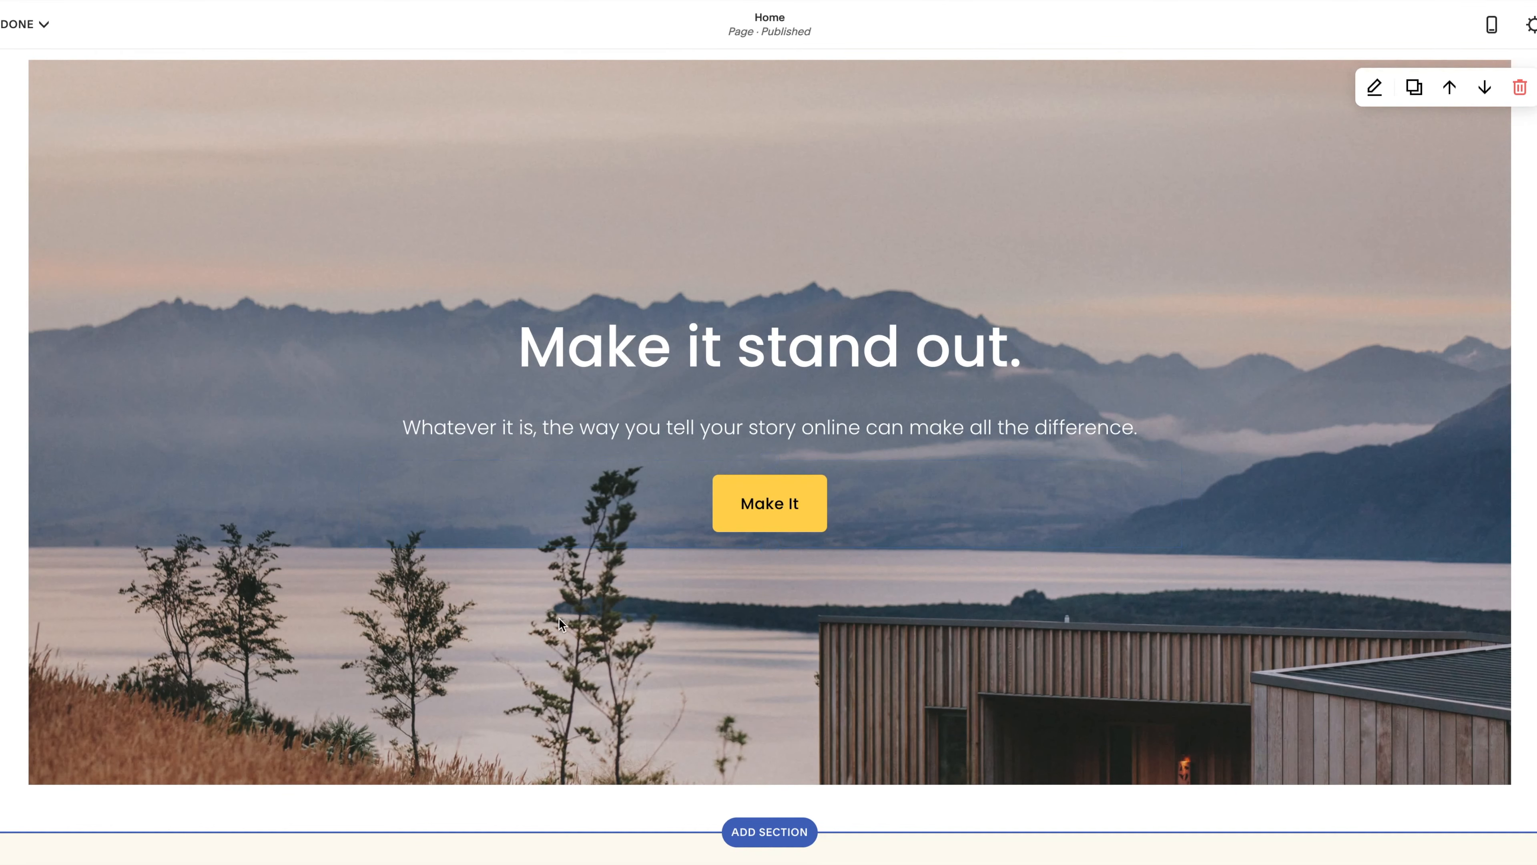
pyautogui.scroll(-4, 883, 533)
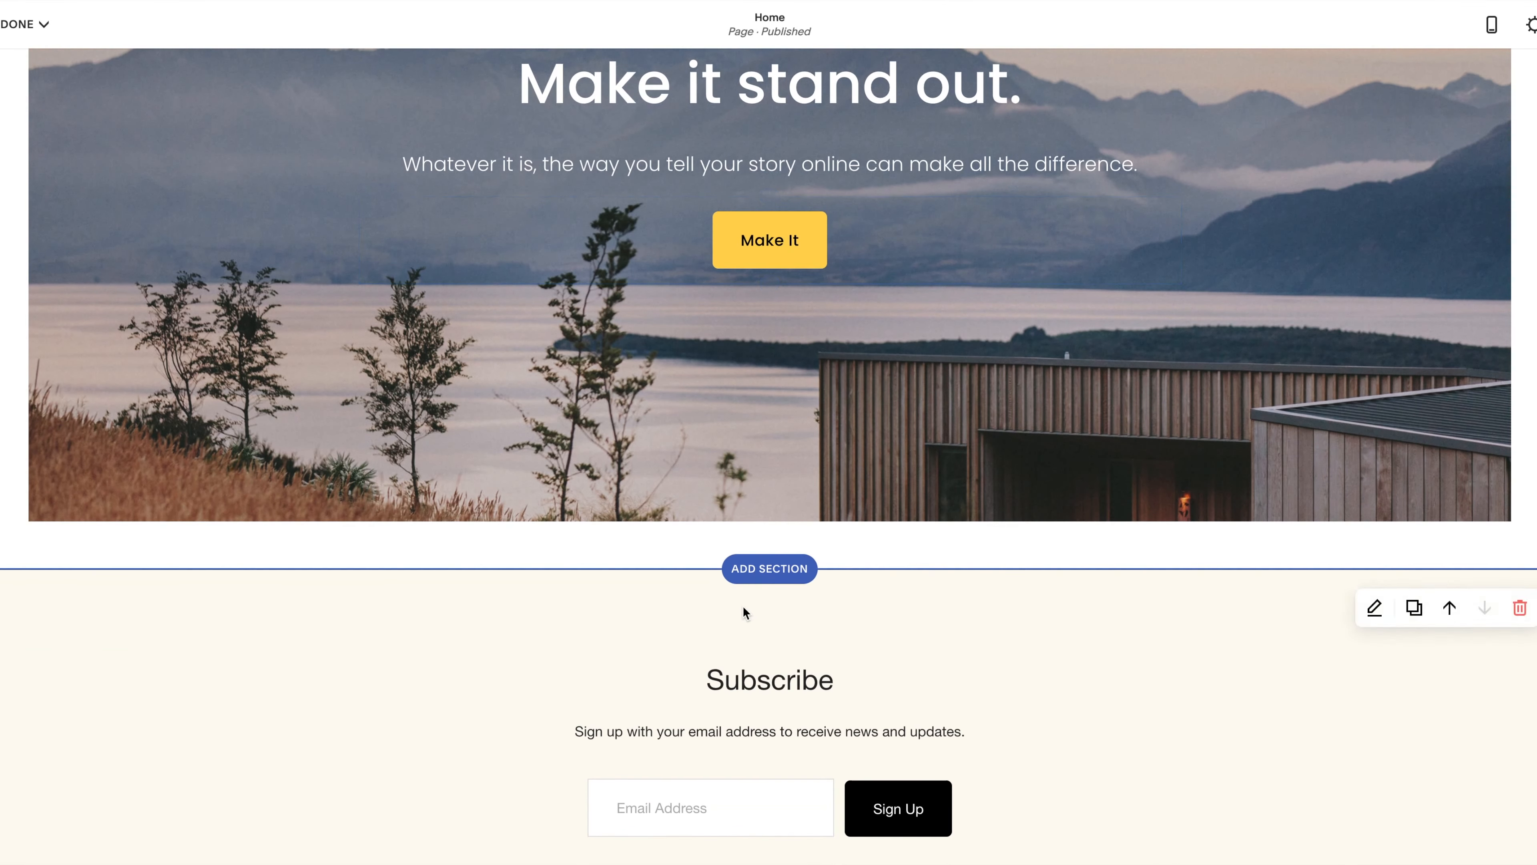
pyautogui.click(769, 568)
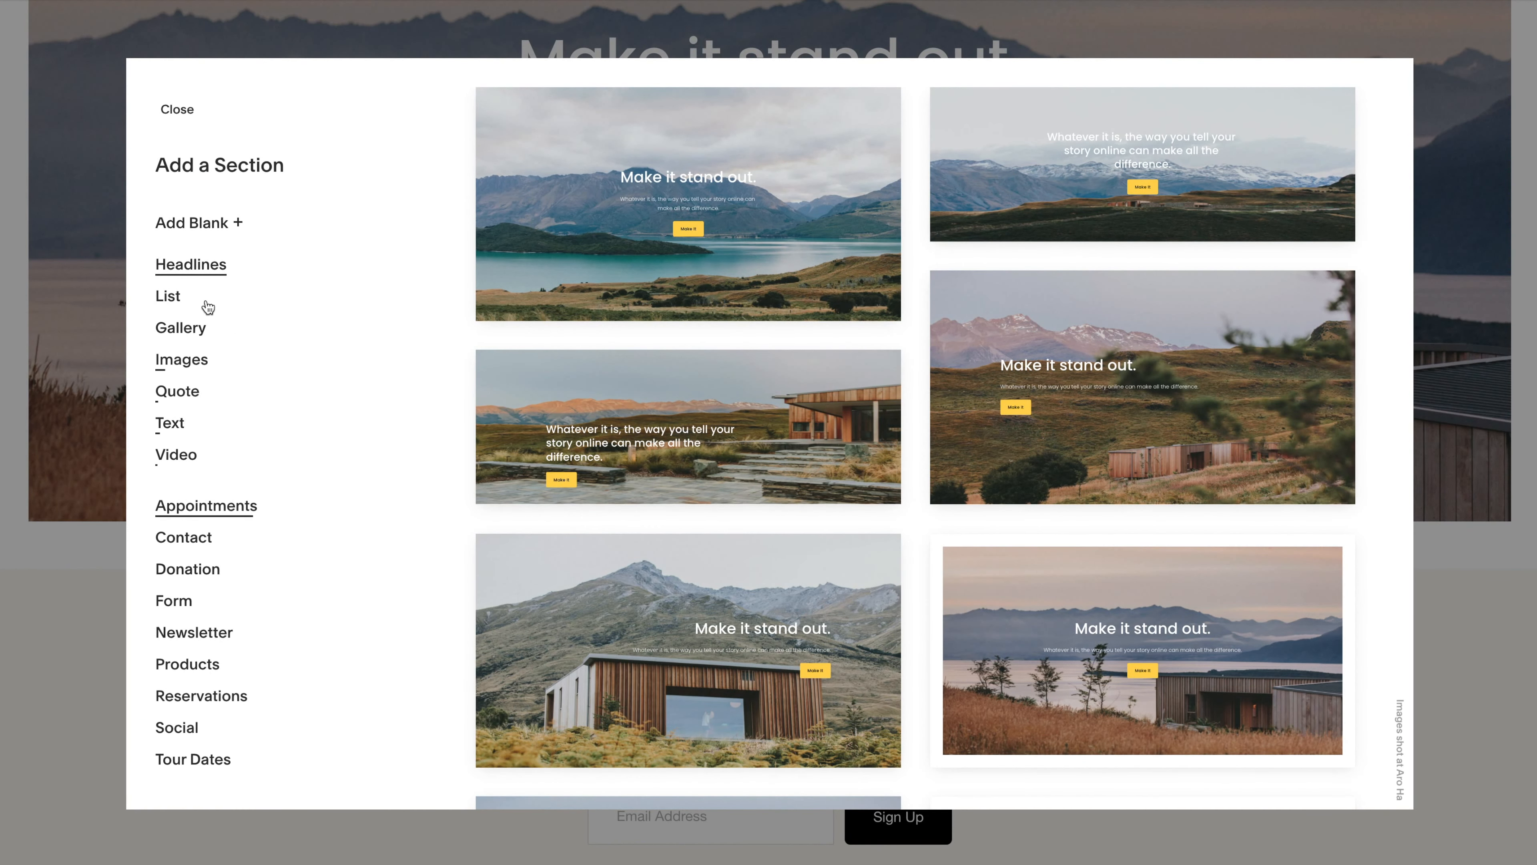
pyautogui.click(170, 423)
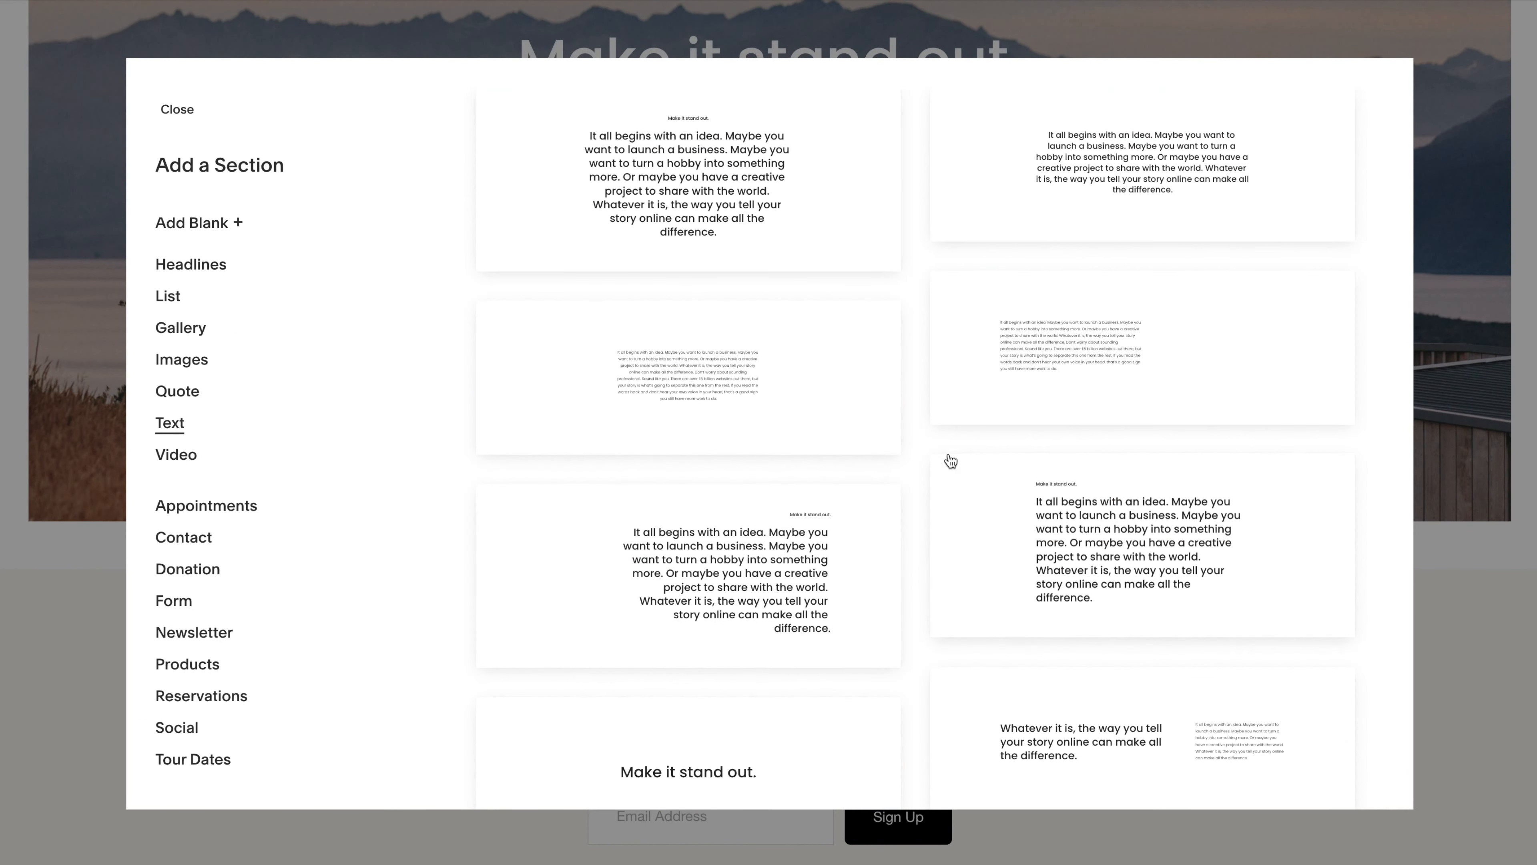
pyautogui.click(1081, 585)
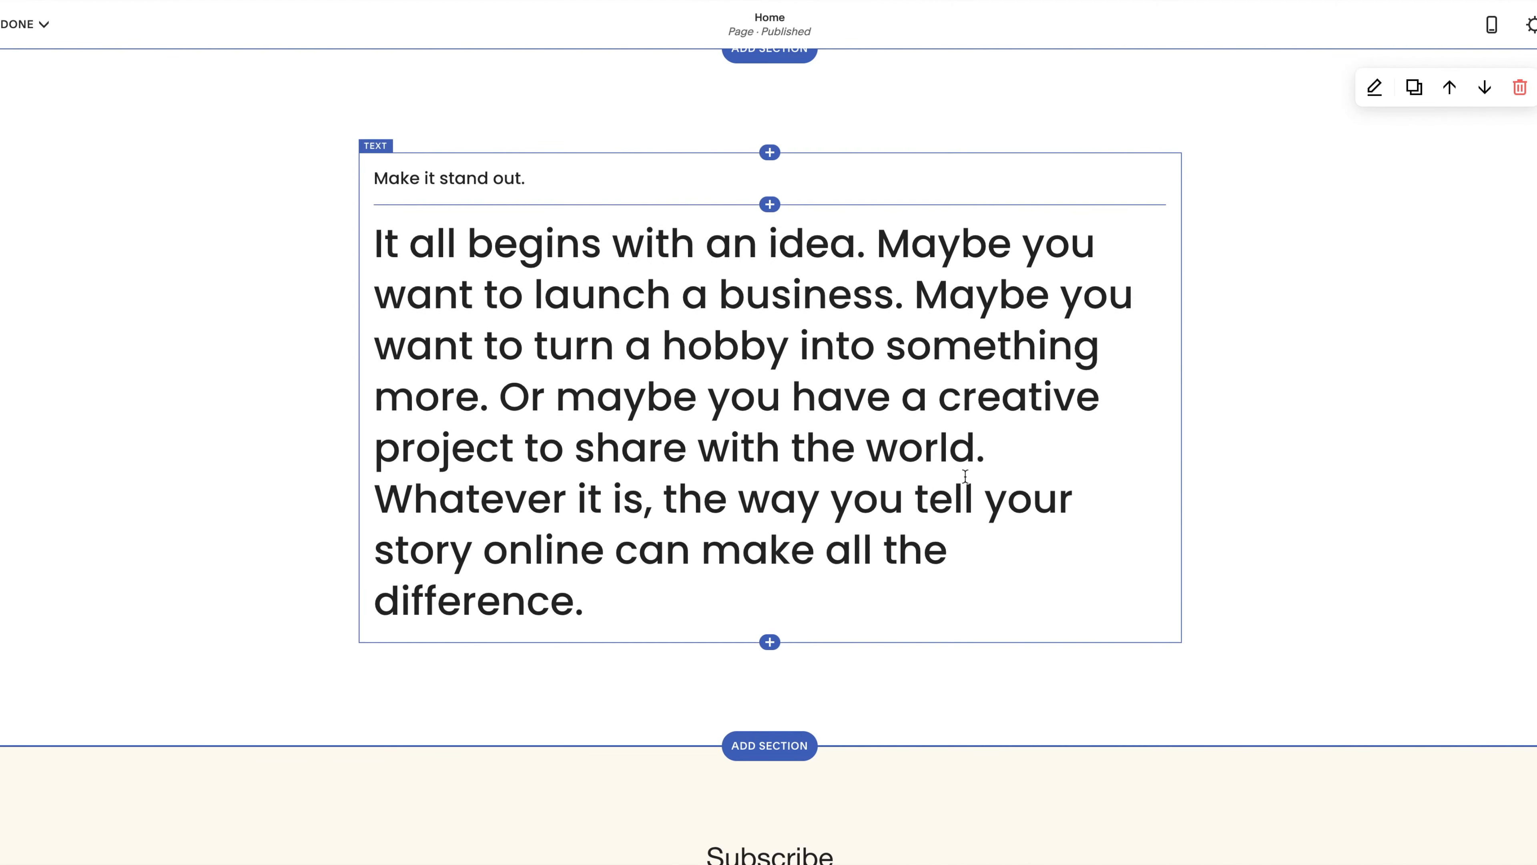
# - Review the whole Home page layout, from the added text section through the image sections to the Community banner
pyautogui.scroll(-4, 967, 482)
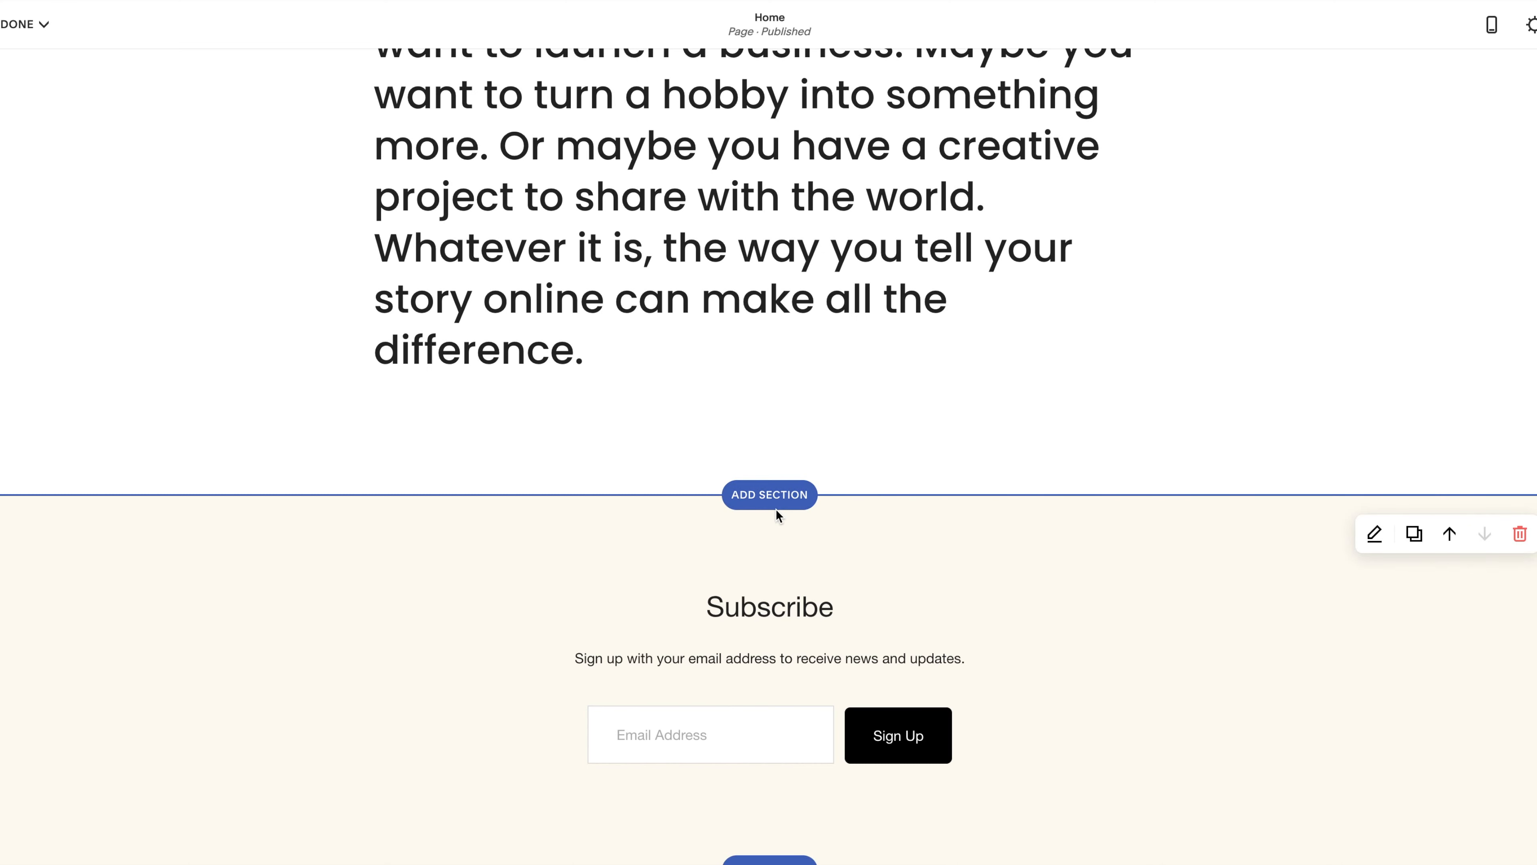
pyautogui.scroll(5, 875, 117)
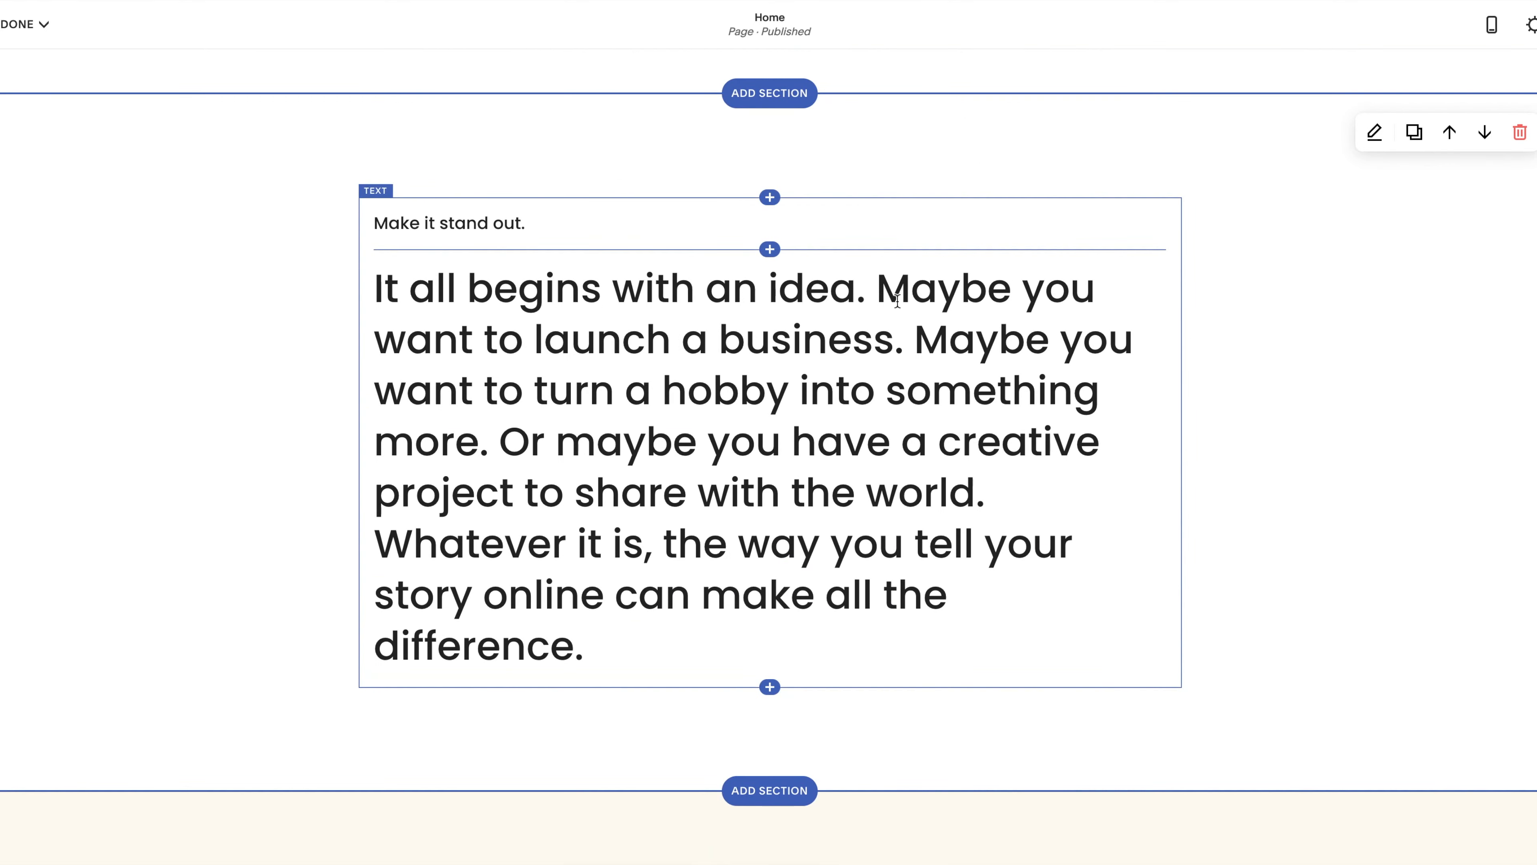
pyautogui.scroll(20, 762, 483)
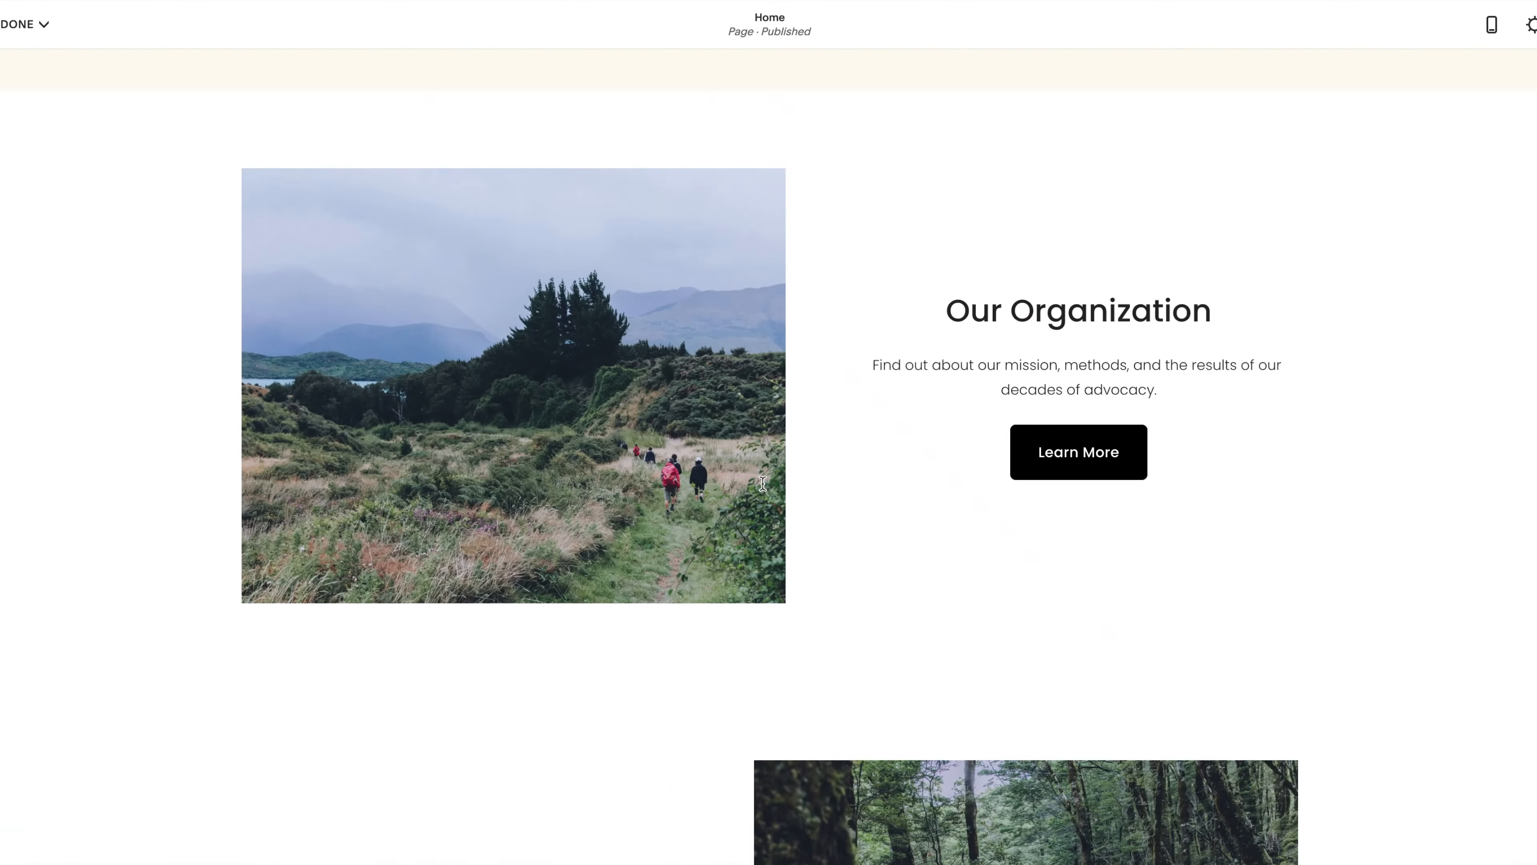
pyautogui.scroll(9, 763, 483)
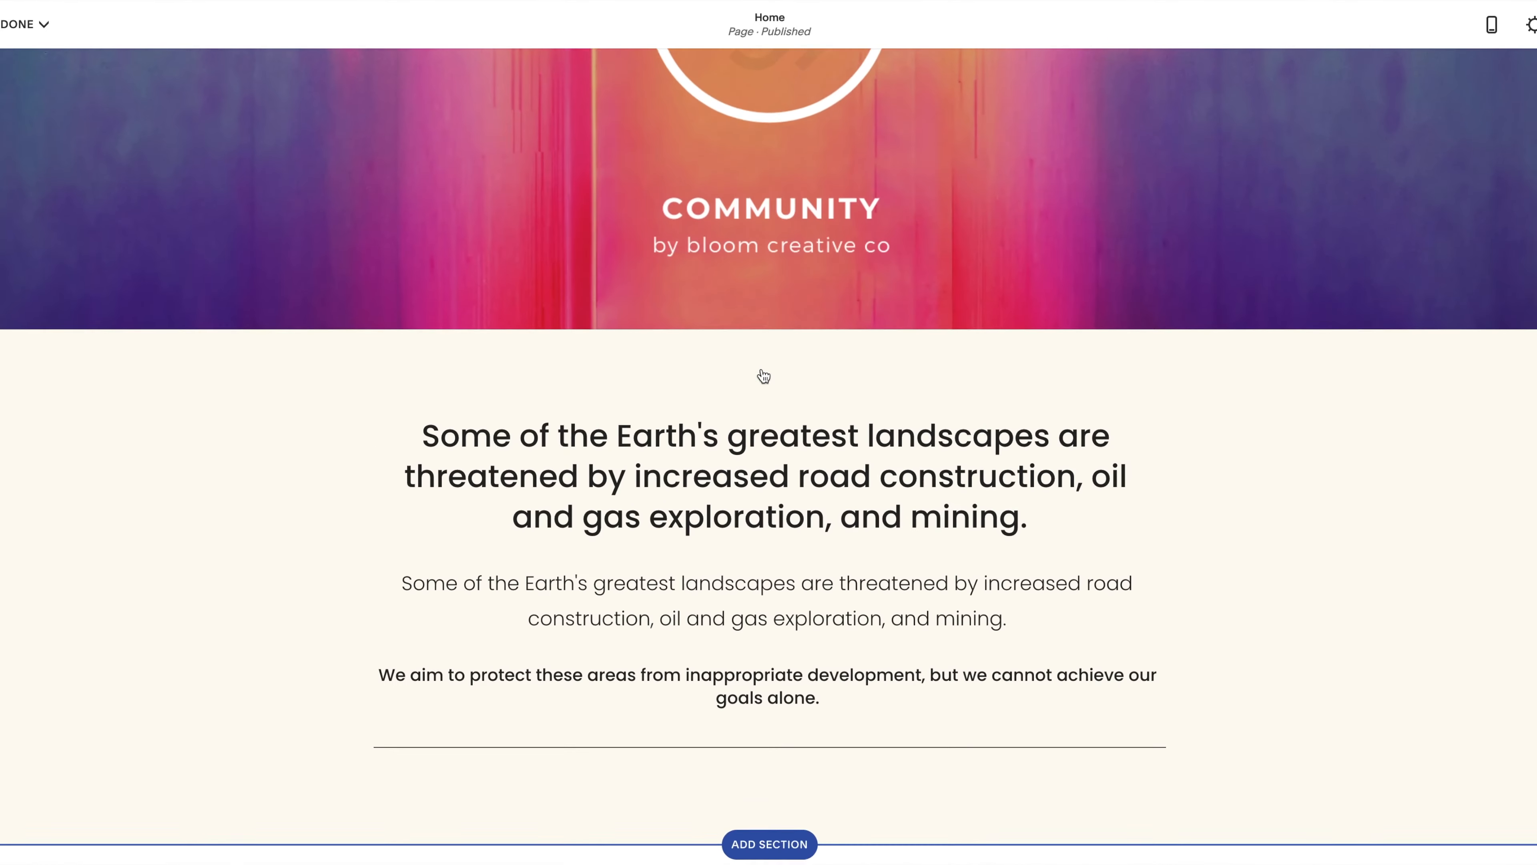
pyautogui.scroll(7, 733, 558)
pyautogui.scroll(-13, 734, 559)
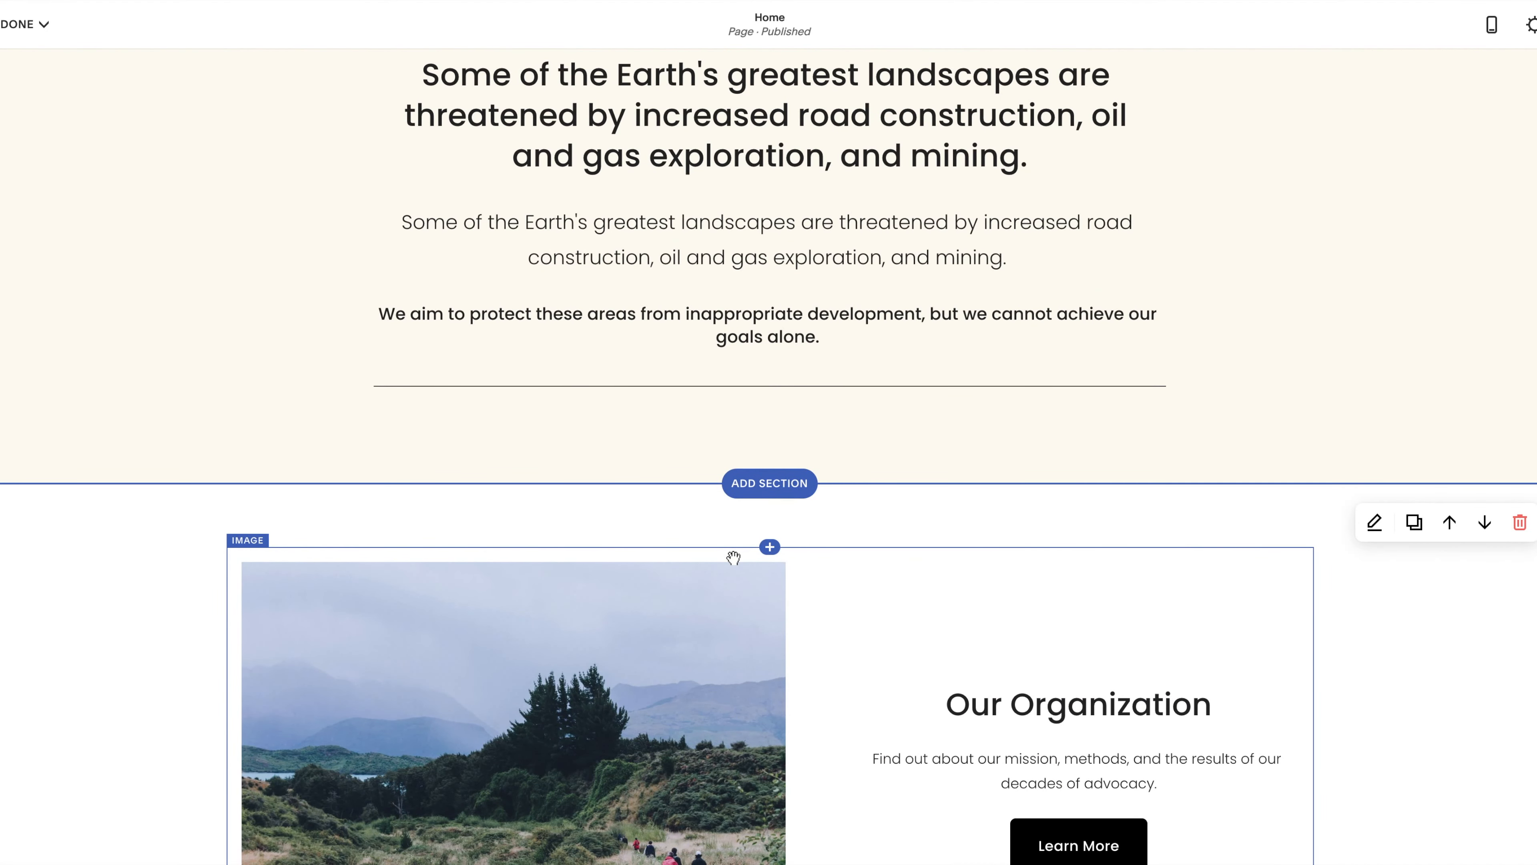
pyautogui.scroll(-16, 733, 558)
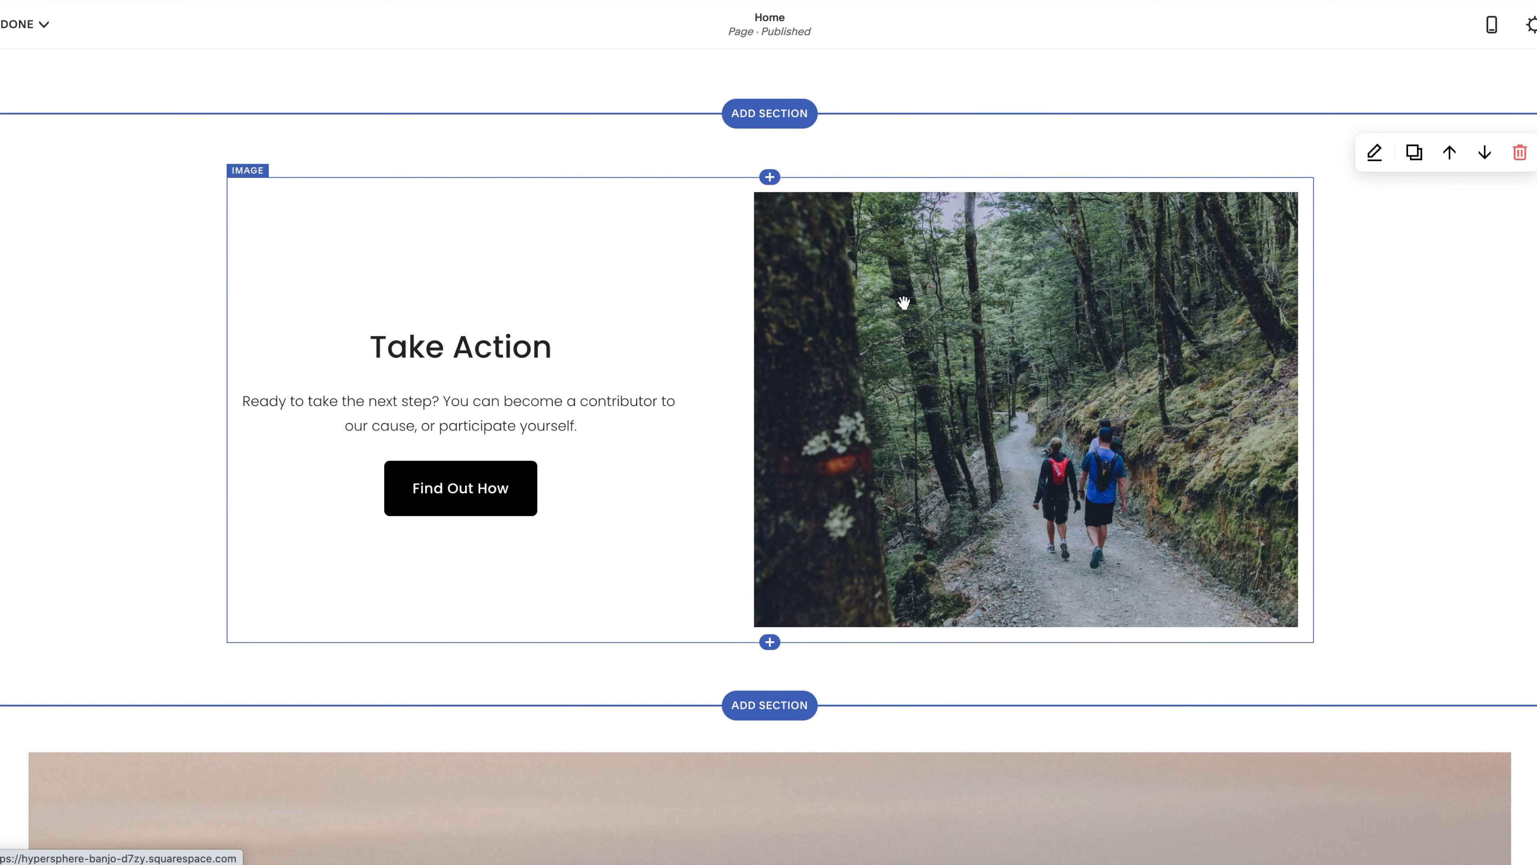
pyautogui.scroll(20, 904, 302)
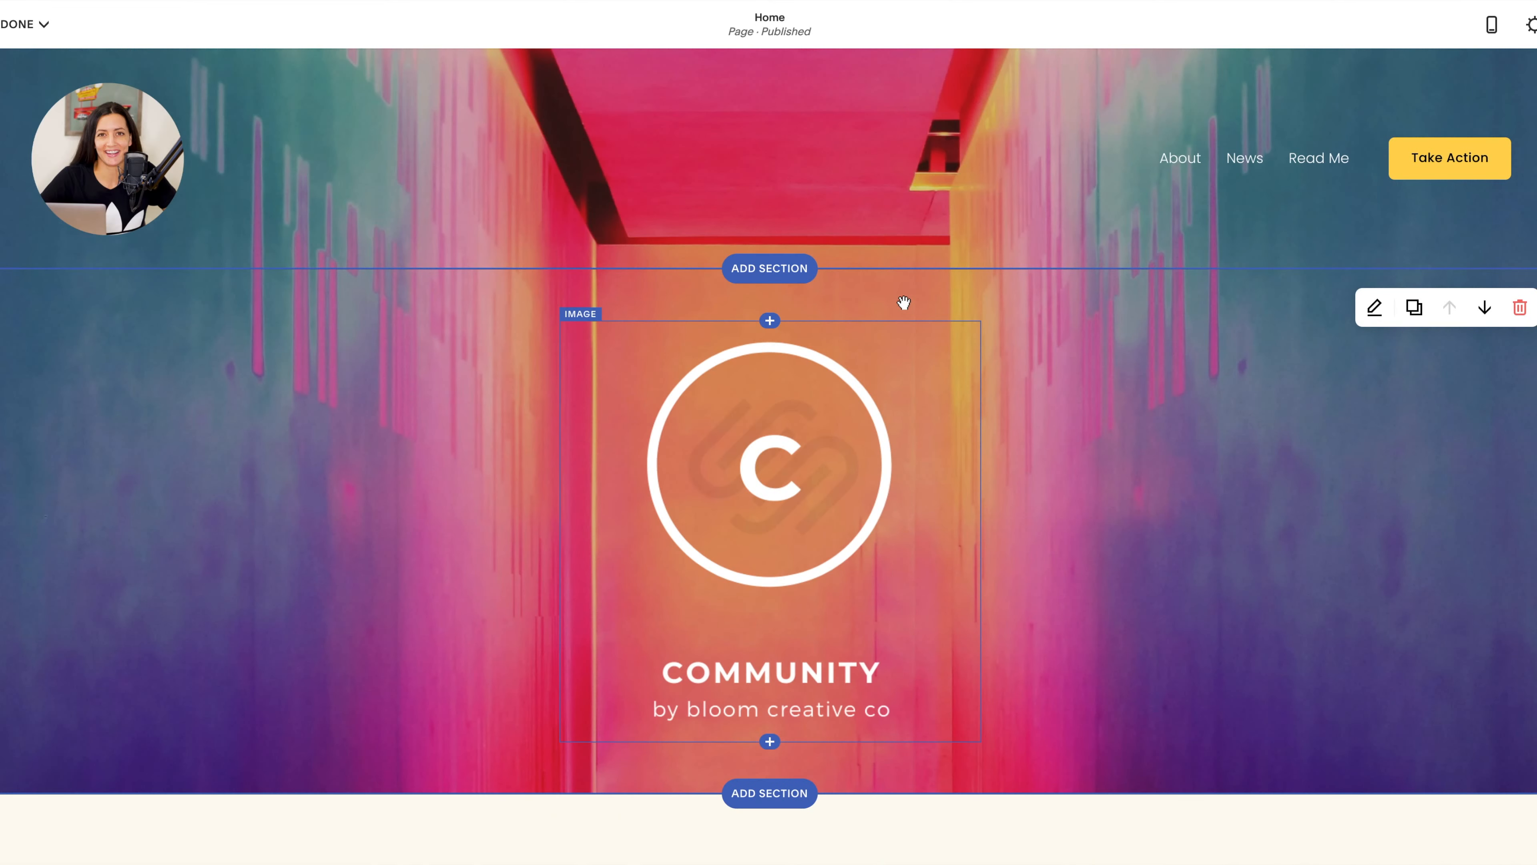